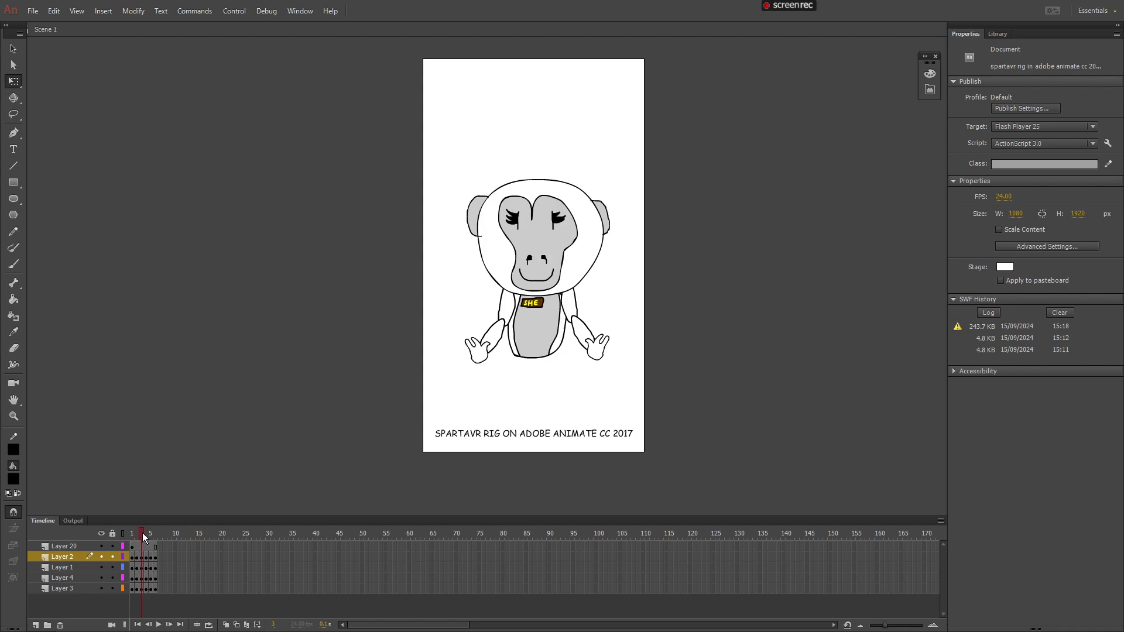
Scrub the timeline through frames 3 to 6 to preview the character poses, and return to frame 1
left_click_drag(143, 533, 149, 532)
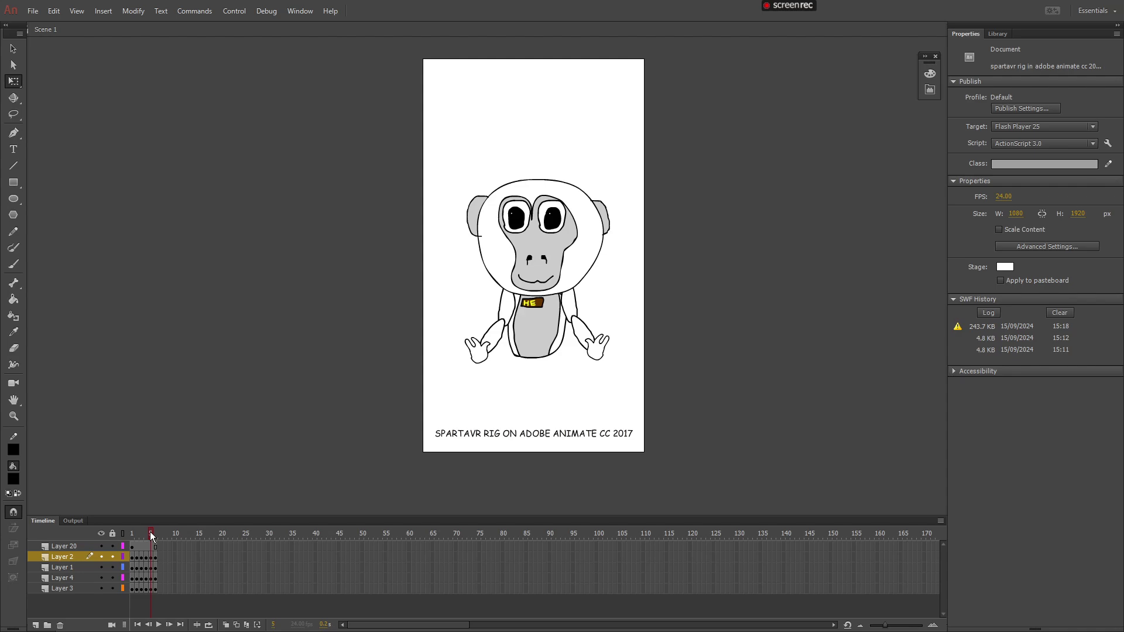
left_click_drag(150, 532, 156, 532)
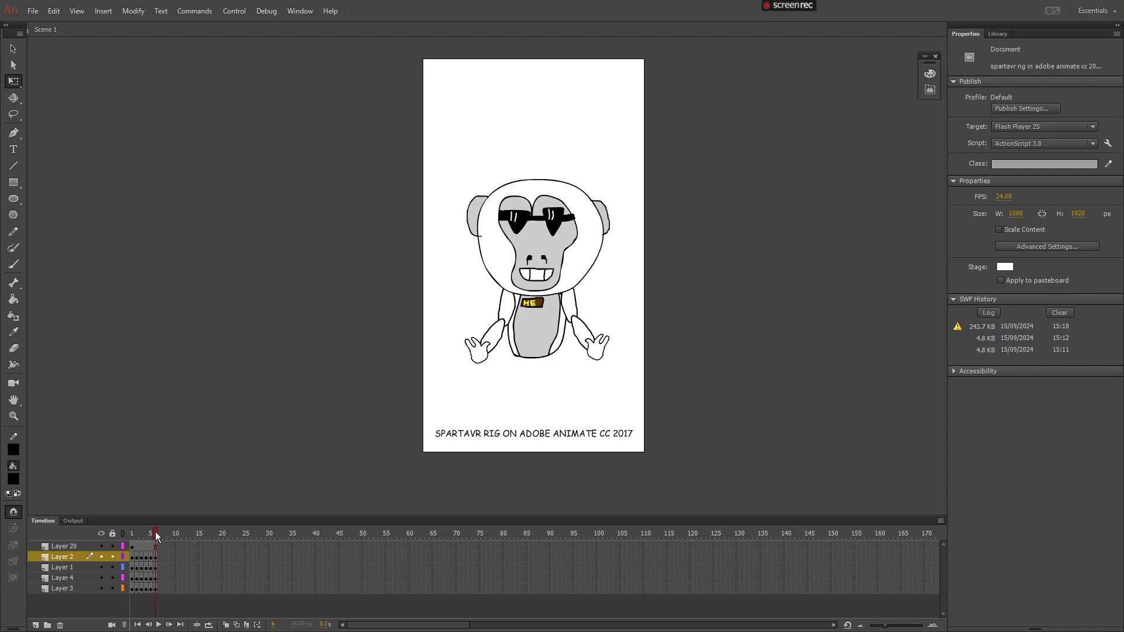
left_click_drag(155, 532, 128, 536)
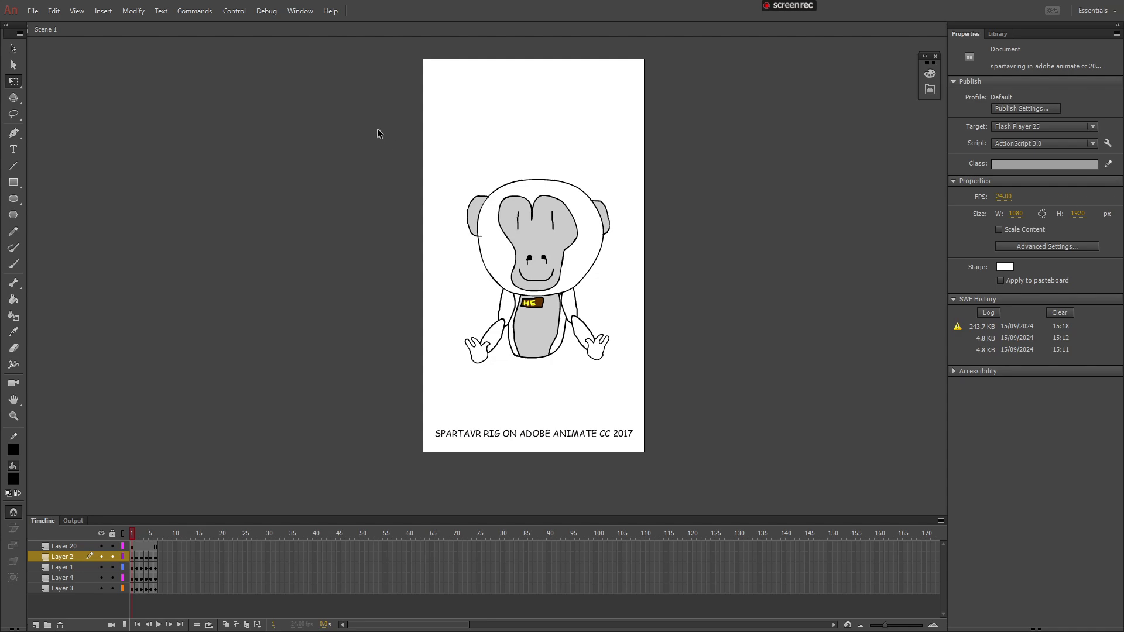
left_click_drag(418, 140, 353, 231)
Select the head, eyes, mouth, body and both hands one by one to inspect the rig's graphic symbols
left_click(589, 262)
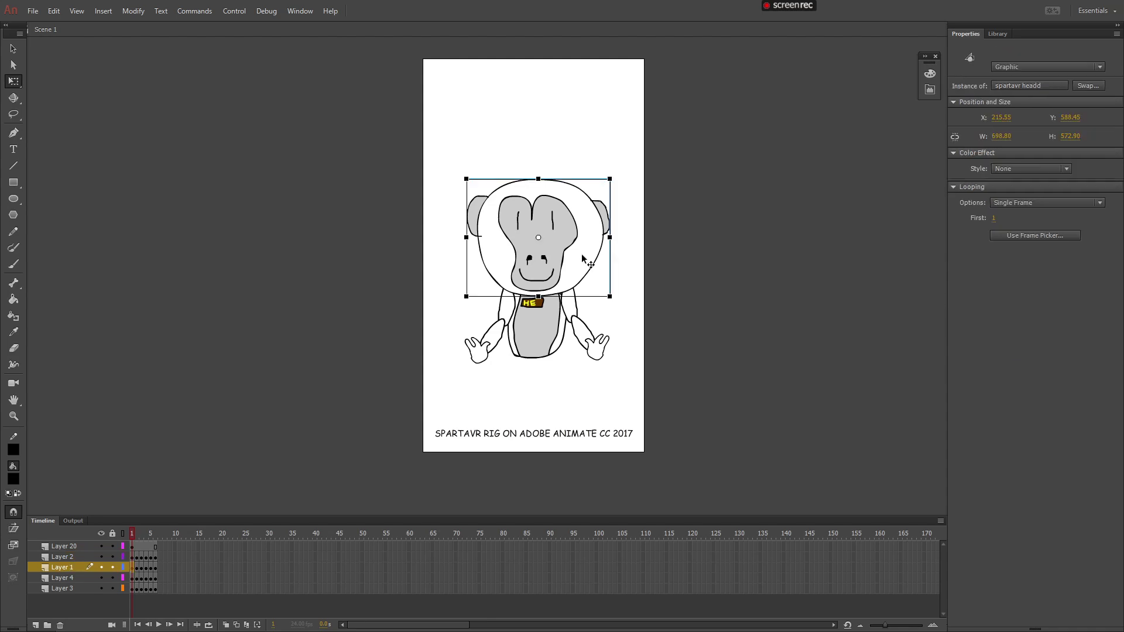
left_click(554, 228)
left_click(539, 279)
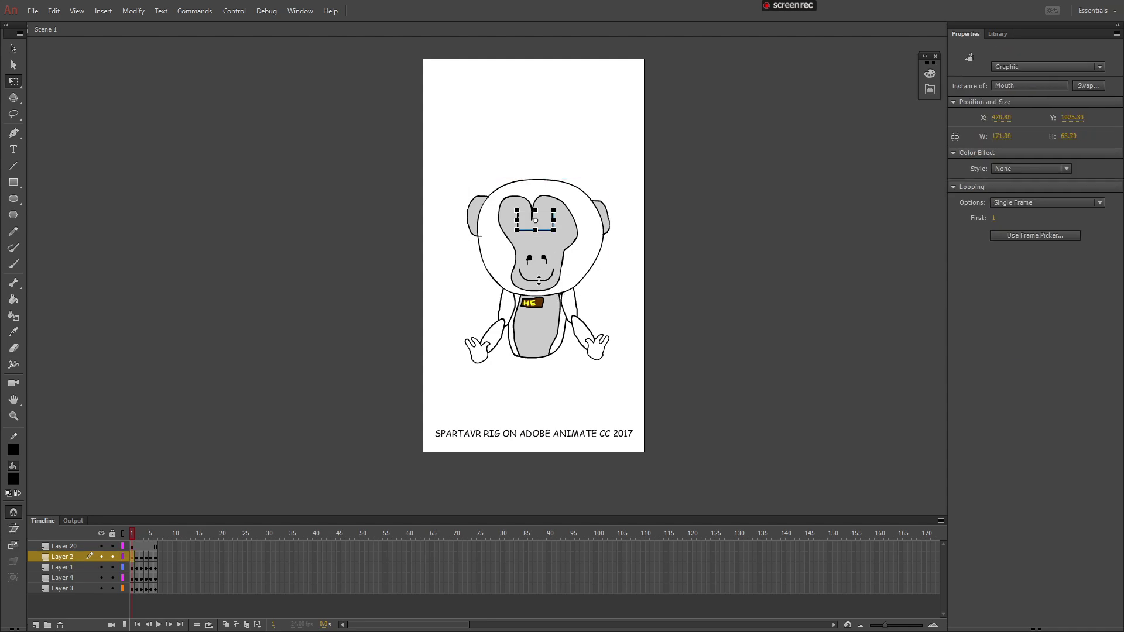
left_click(533, 326)
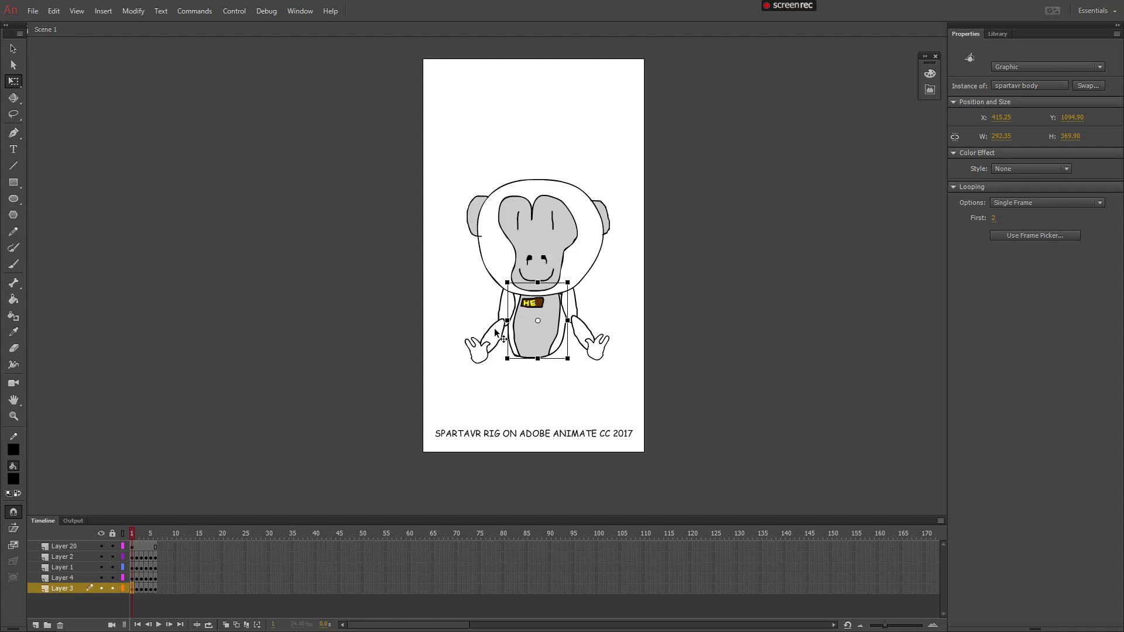
left_click(479, 354)
left_click(588, 347)
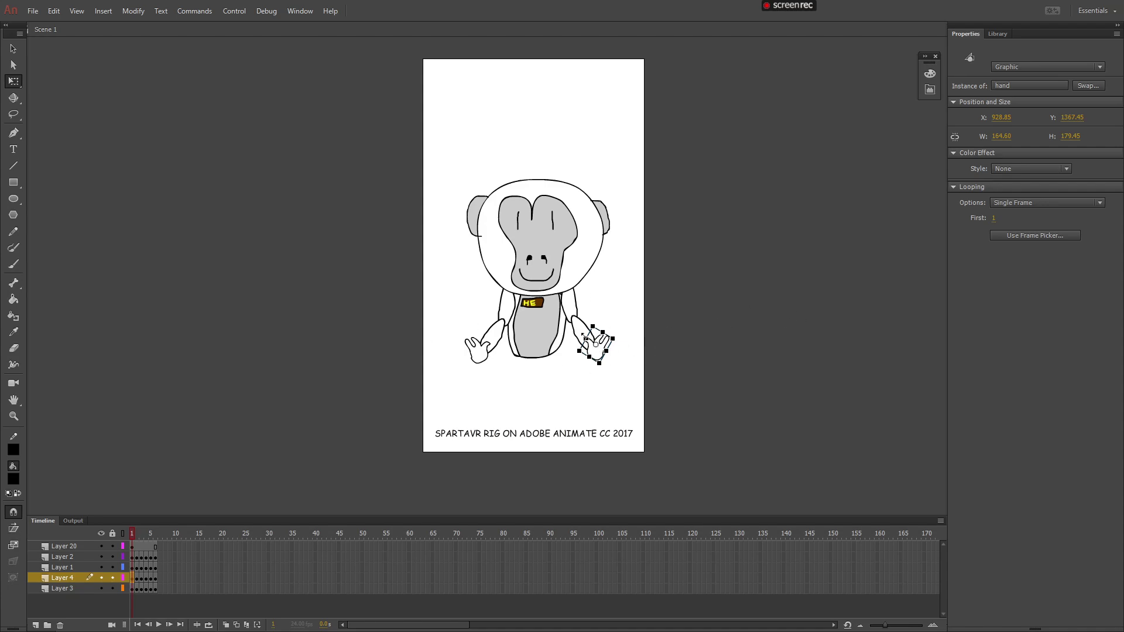
Open the Frame Picker for the character's right-side hand and try its frames 2, 3 and 4, ending on frame 3
left_click(1013, 235)
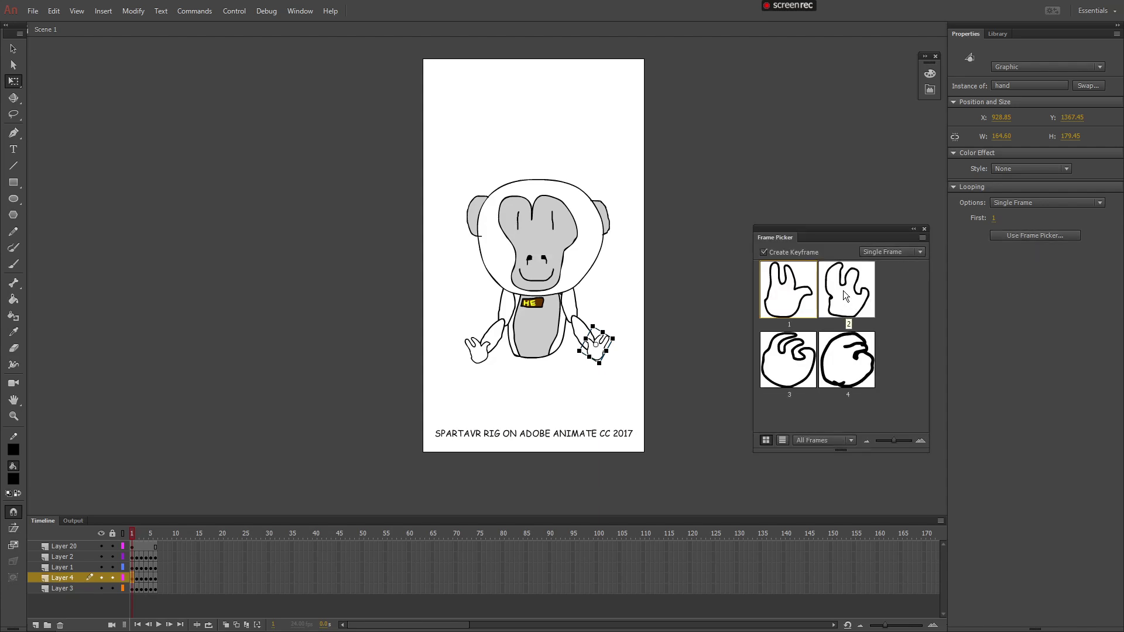
left_click(844, 291)
left_click(797, 363)
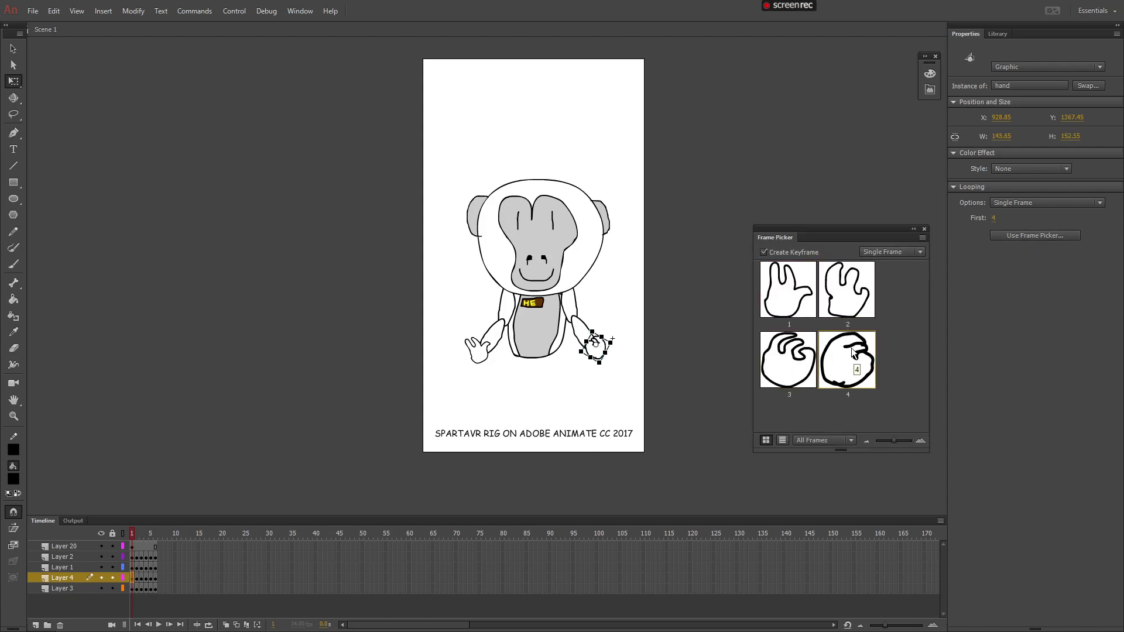
left_click(847, 290)
left_click(776, 353)
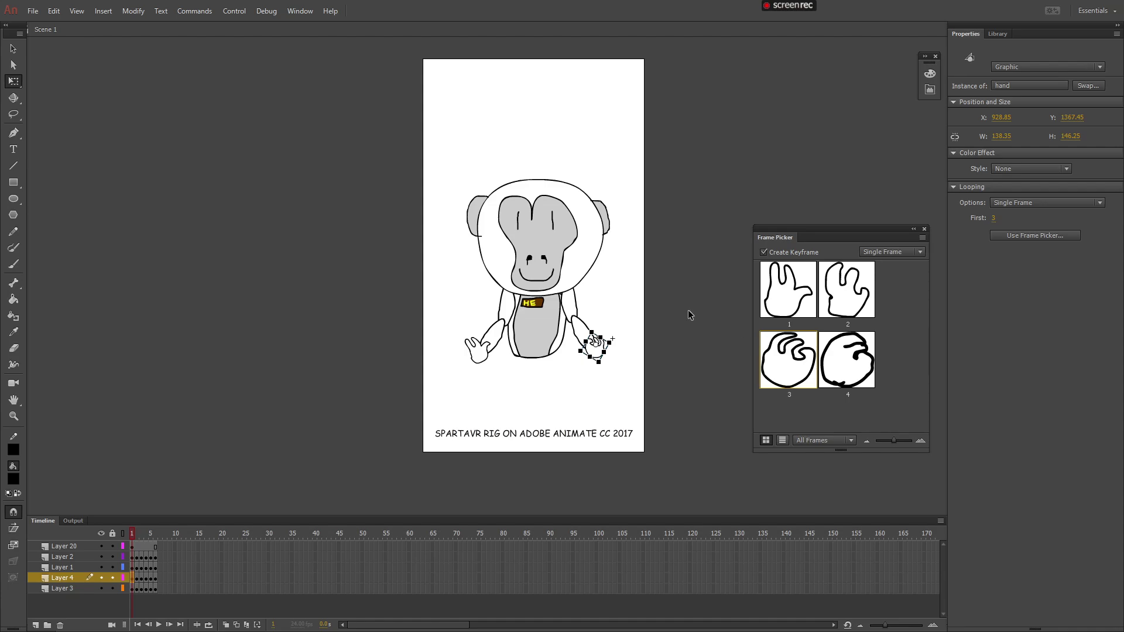
left_click(686, 311)
Switch the same hand to the closed fist of frame 4, and restore the open hand of frame 1
left_click(596, 350)
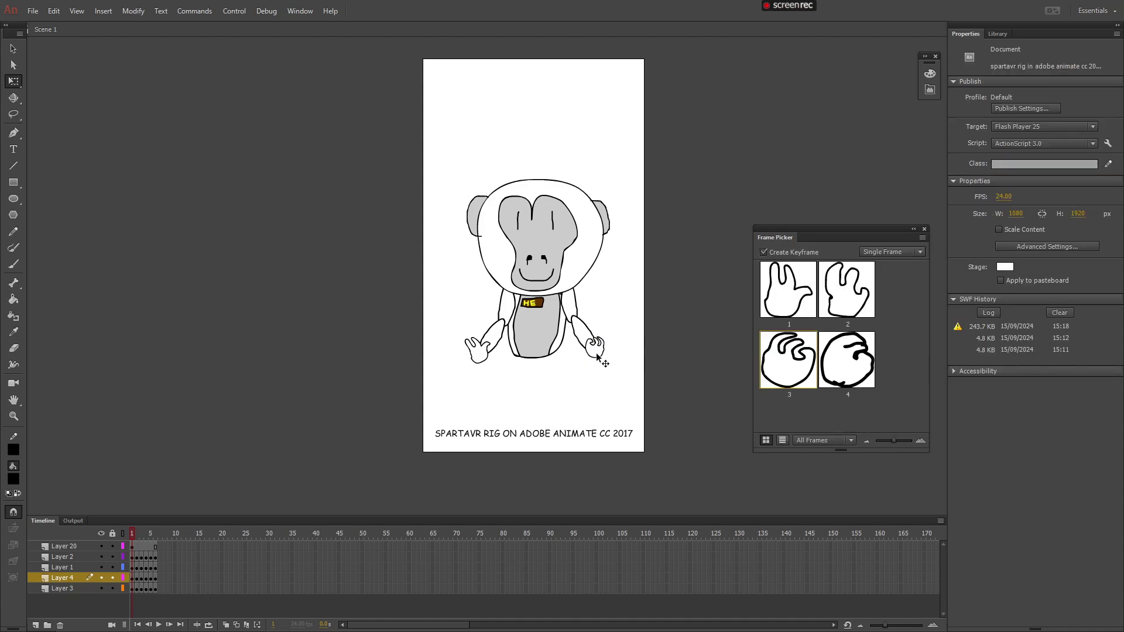
left_click(837, 358)
left_click(657, 312)
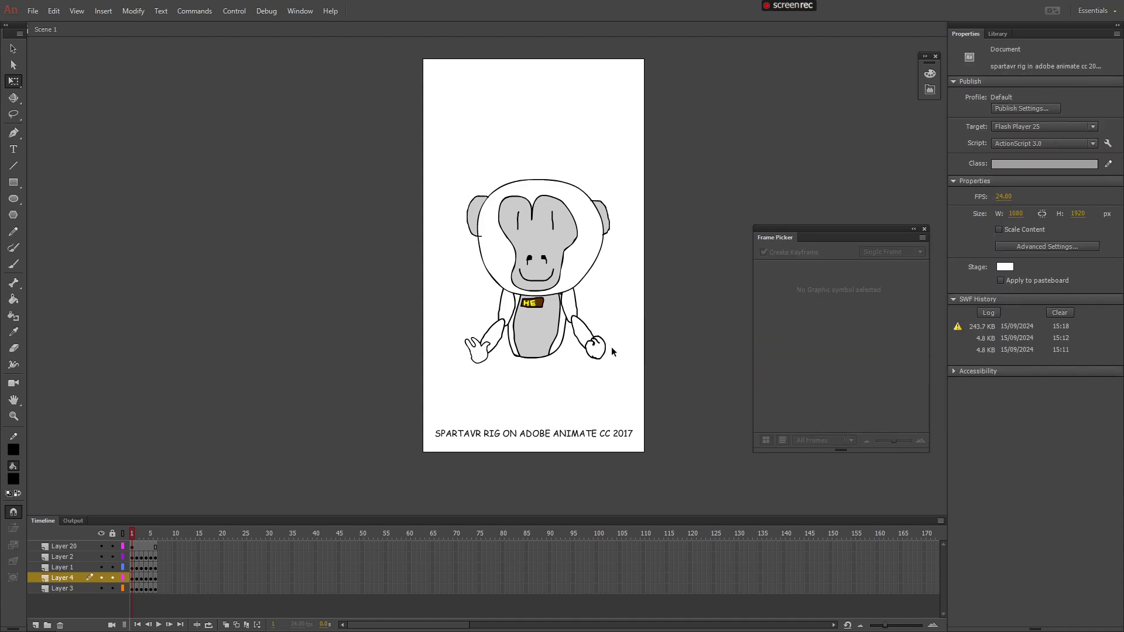
left_click(603, 350)
left_click(782, 283)
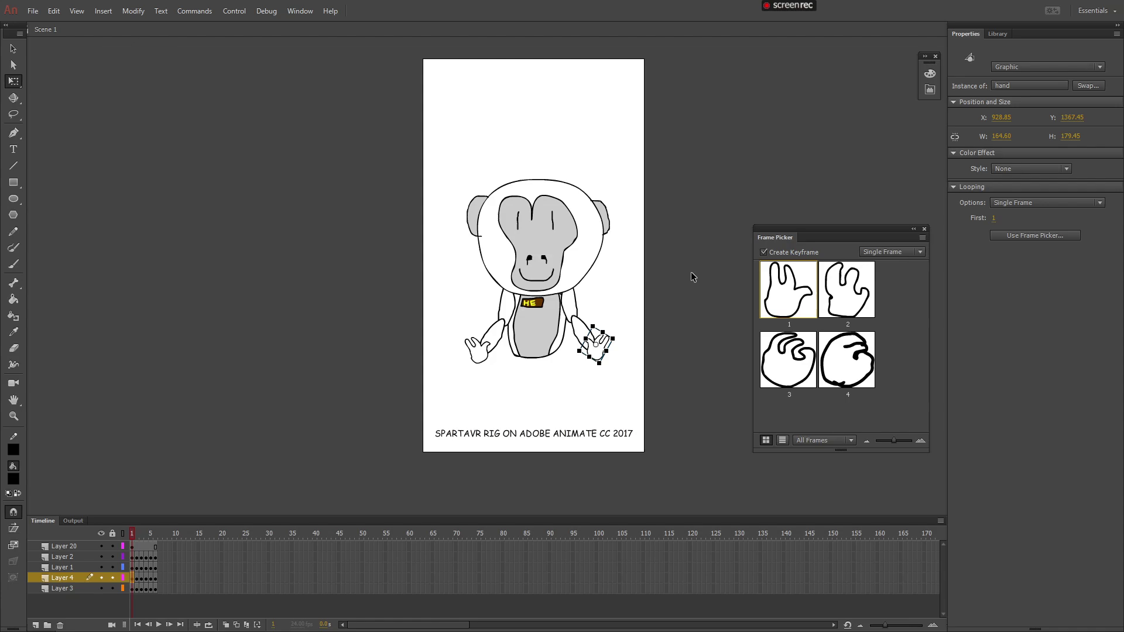
left_click(691, 272)
Cycle the body symbol through the SHE, THEY and blank frames, and return it to frame 2 with the HE badge
left_click(571, 329)
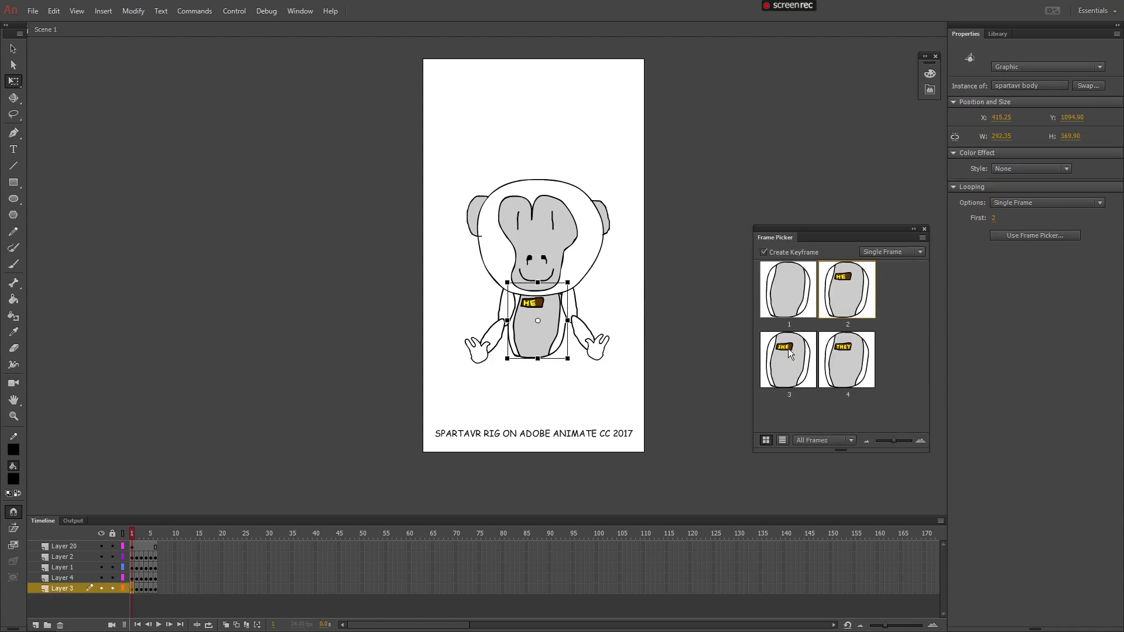
left_click(836, 353)
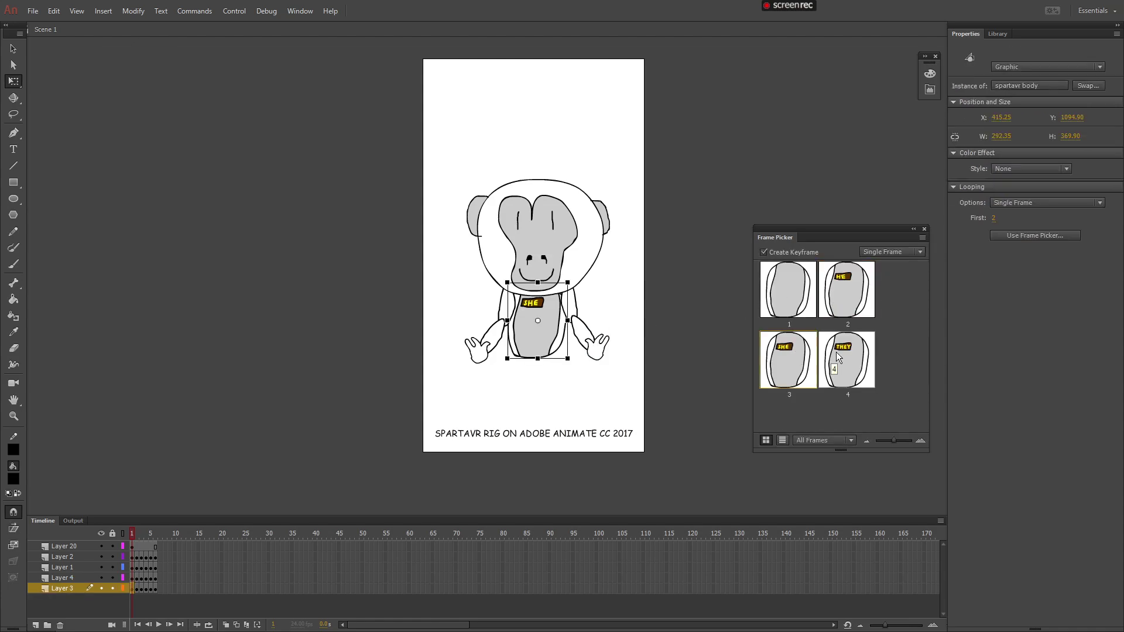
left_click(781, 288)
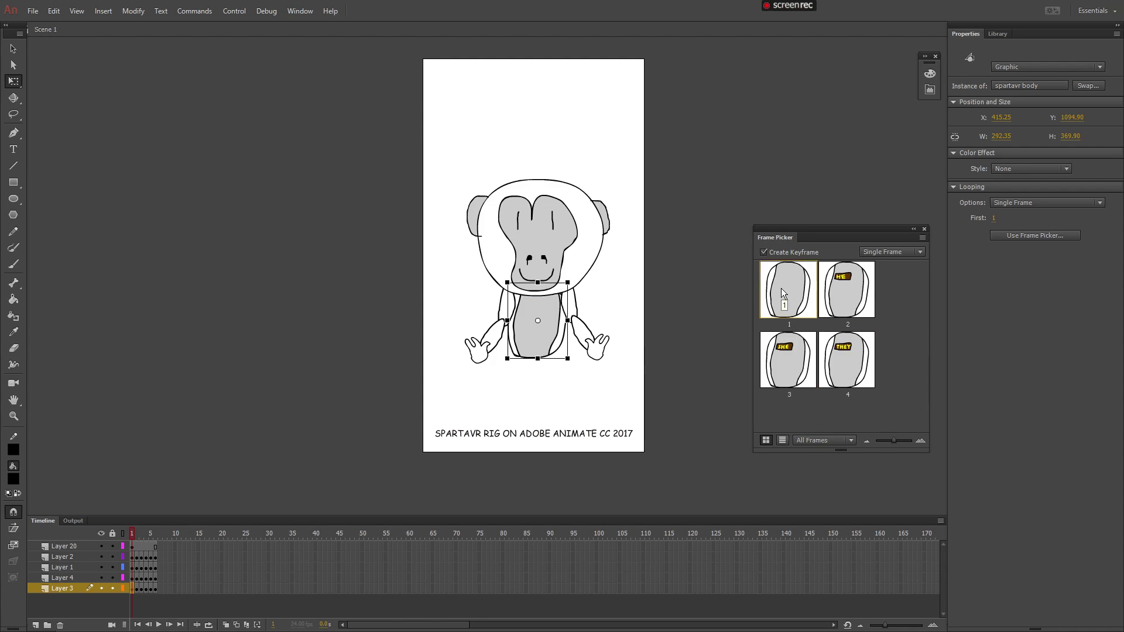
left_click(838, 289)
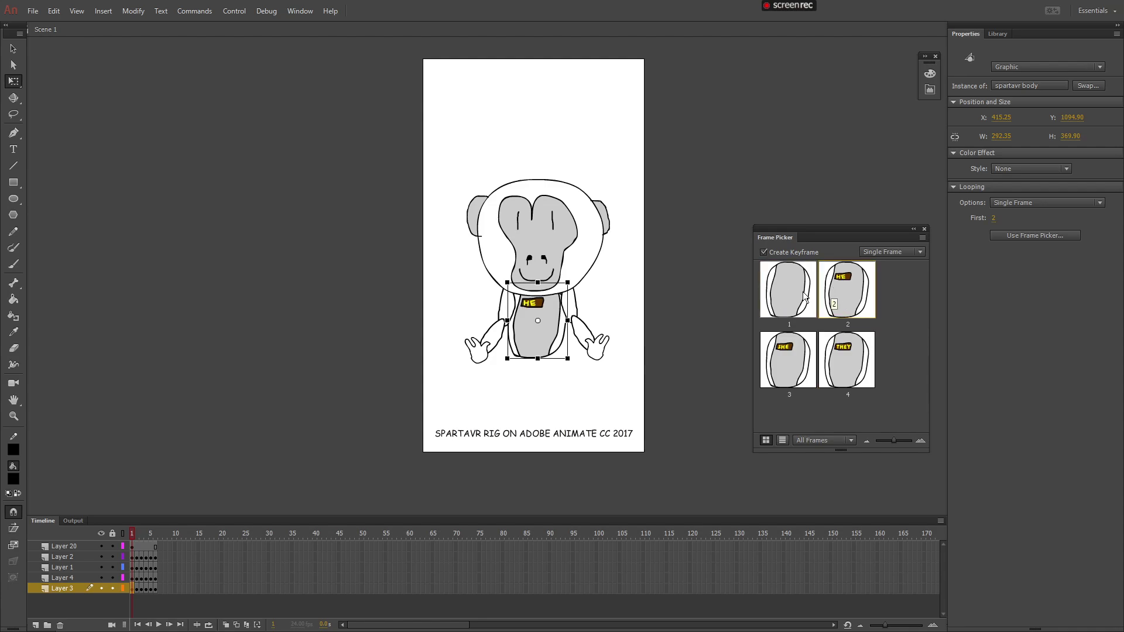
Show the eyes symbol at frame 2, and switch it to frame 3 with the Frame Picker
left_click(552, 223)
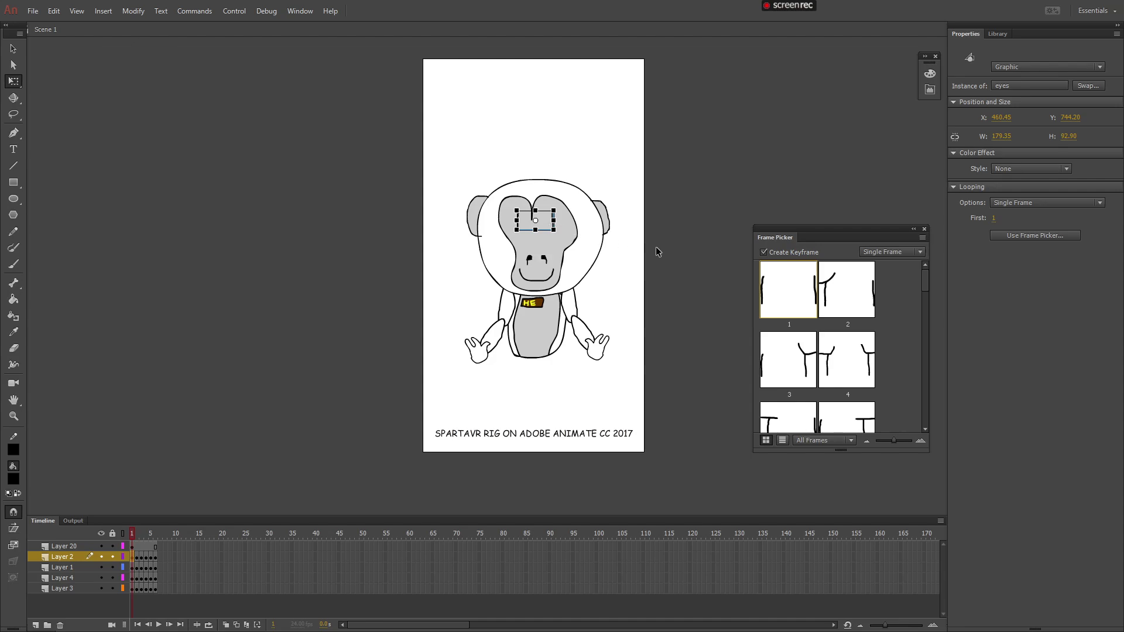
left_click(832, 298)
left_click(674, 294)
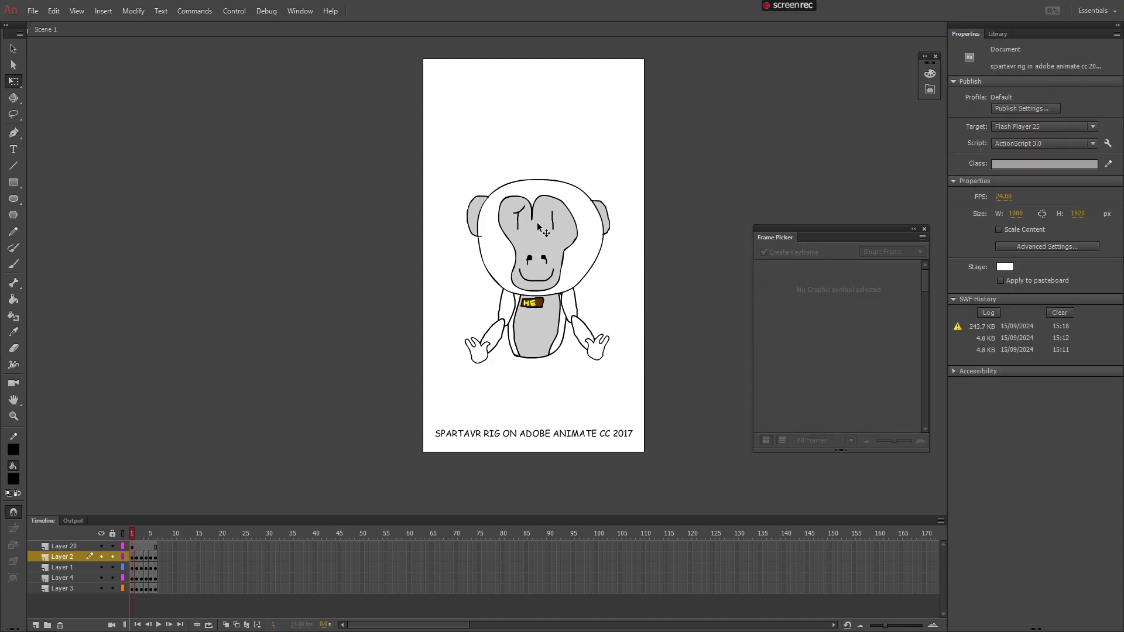
left_click(554, 226)
left_click(792, 367)
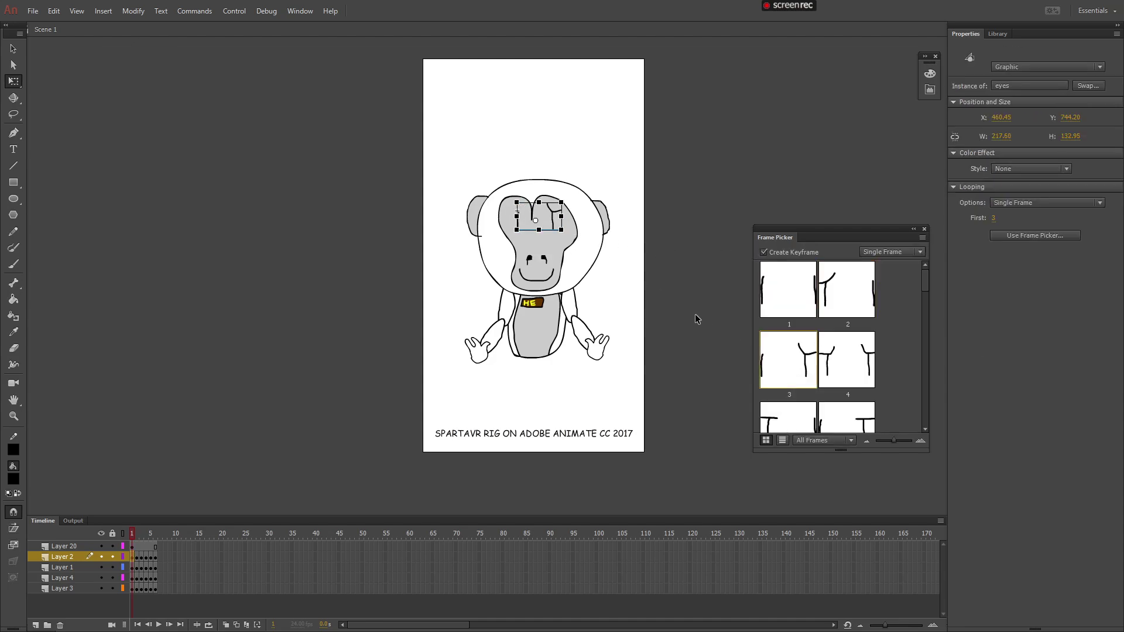
left_click(695, 316)
Switch the eyes symbol to frame 4 and then to frame 5, deselecting it to view each expression
left_click(555, 227)
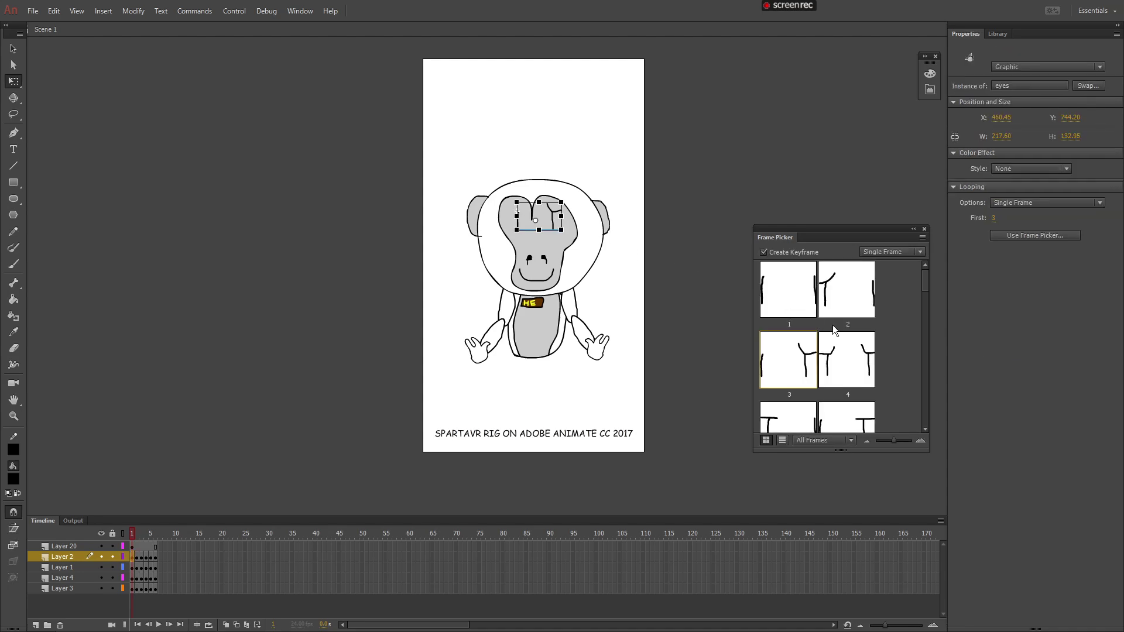
left_click(673, 296)
left_click(554, 231)
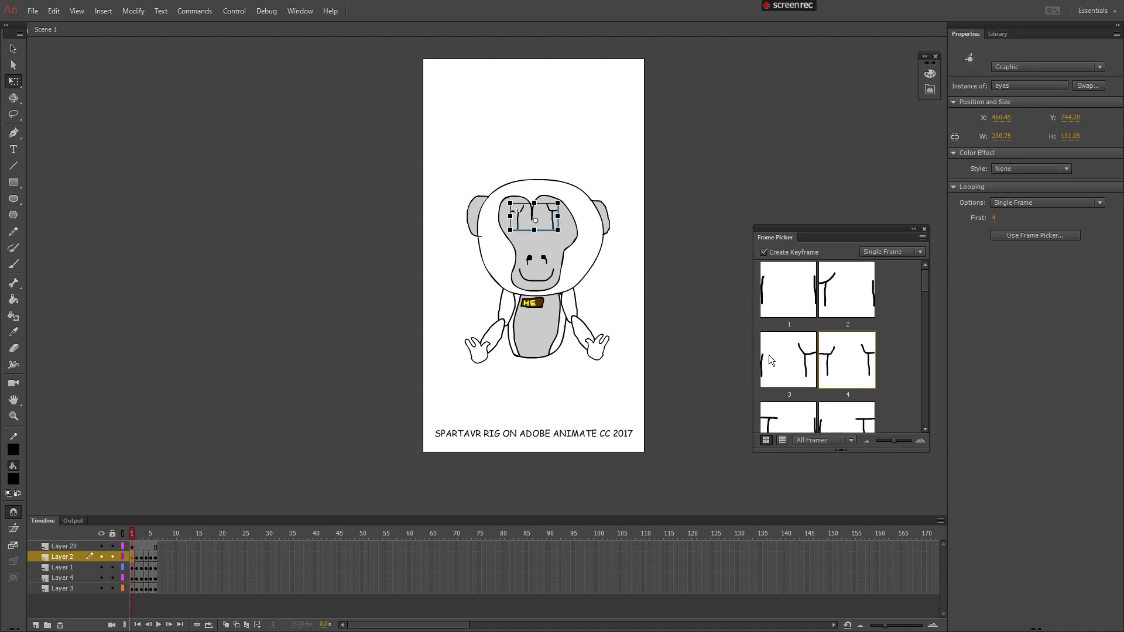
scroll(927, 285, "down", 2)
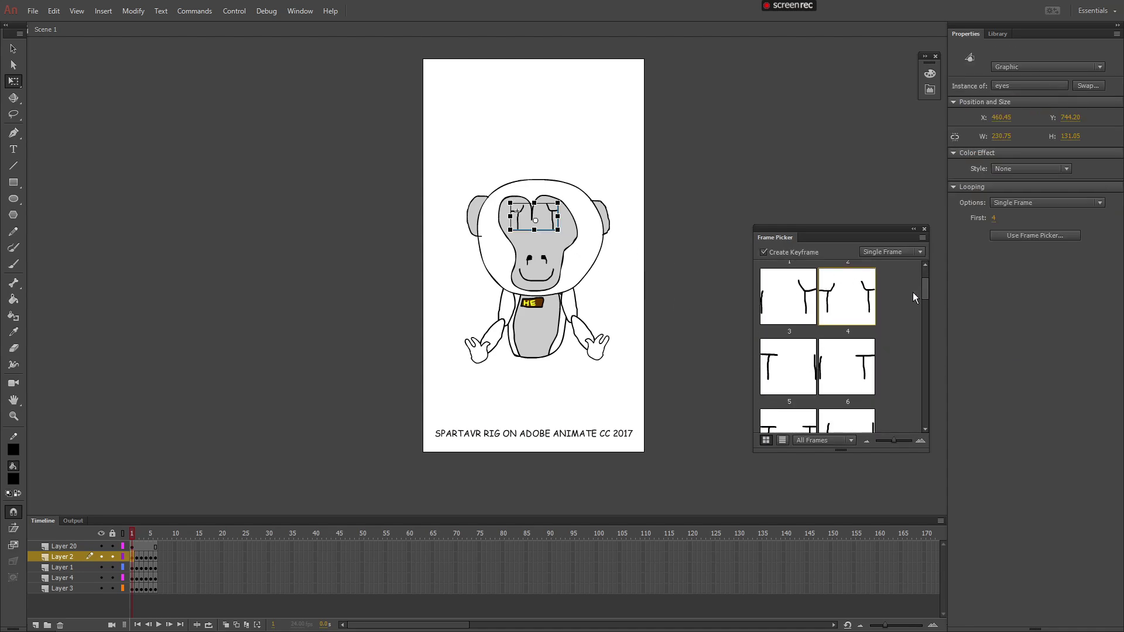
left_click(774, 367)
left_click(666, 305)
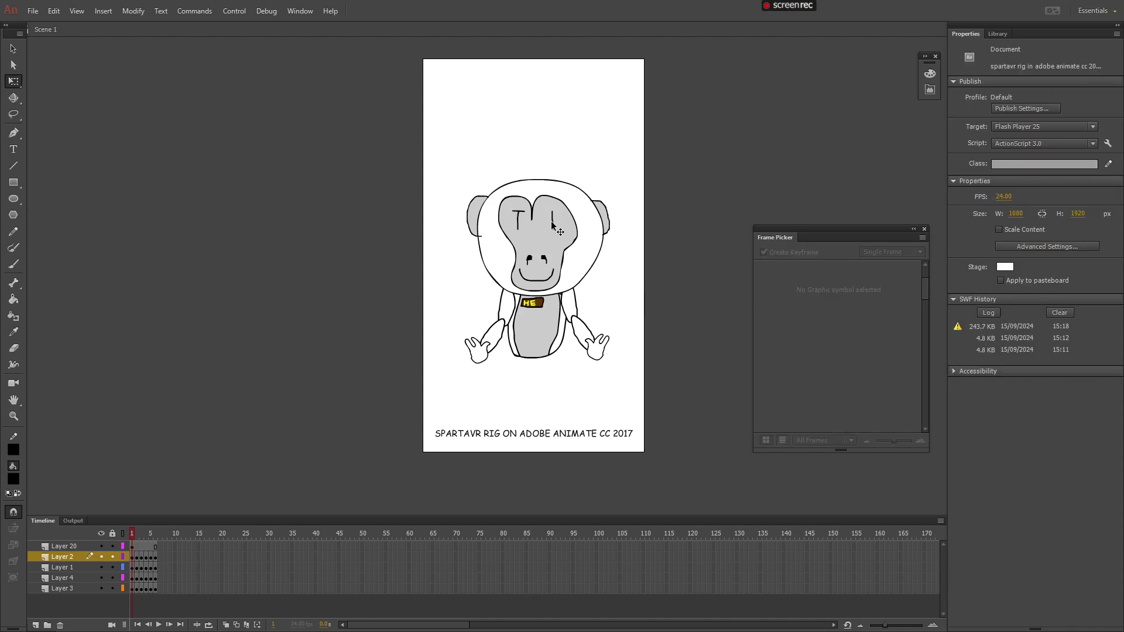
Switch the eyes symbol to frame 6 and then to frame 7, viewing each on the character
left_click(563, 237)
left_click(609, 254)
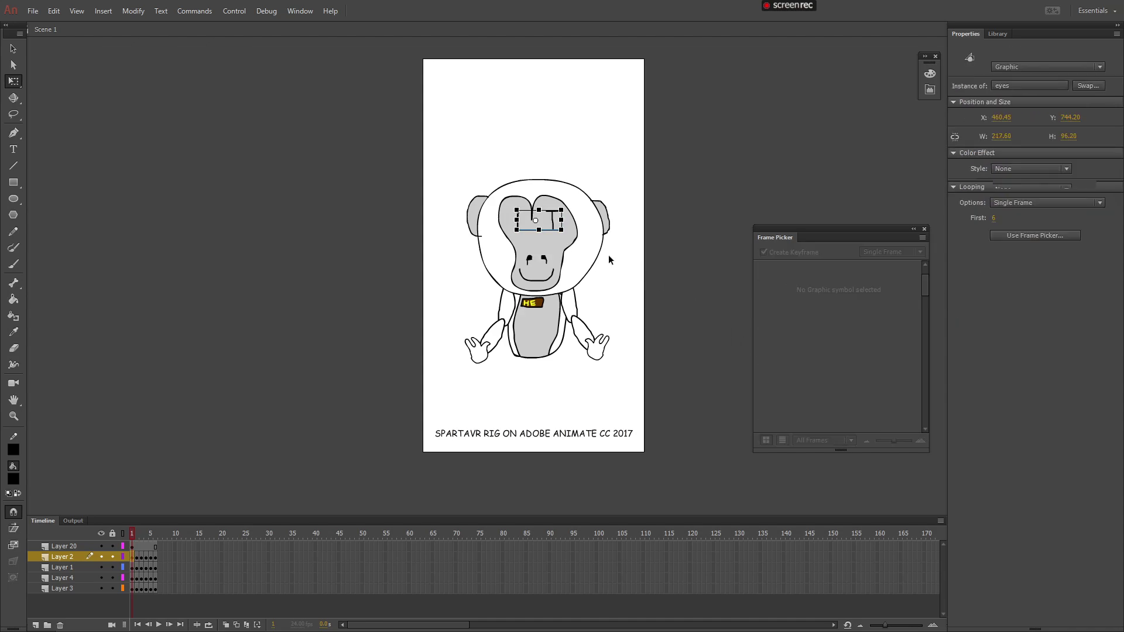
left_click(555, 224)
scroll(842, 341, "down", 3)
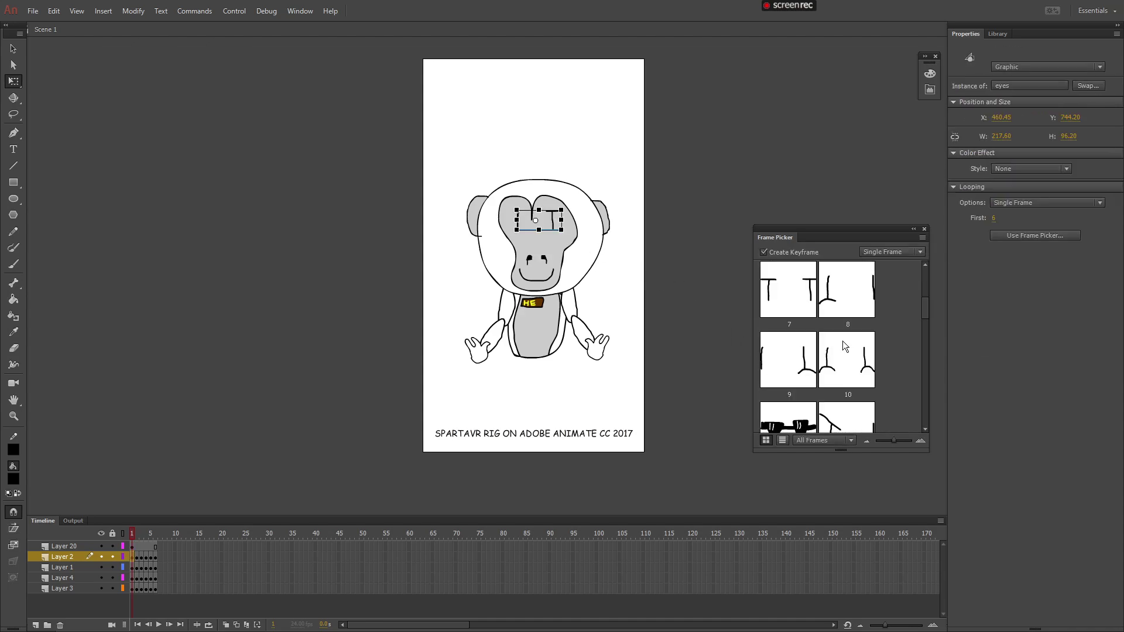
left_click(792, 304)
left_click(663, 279)
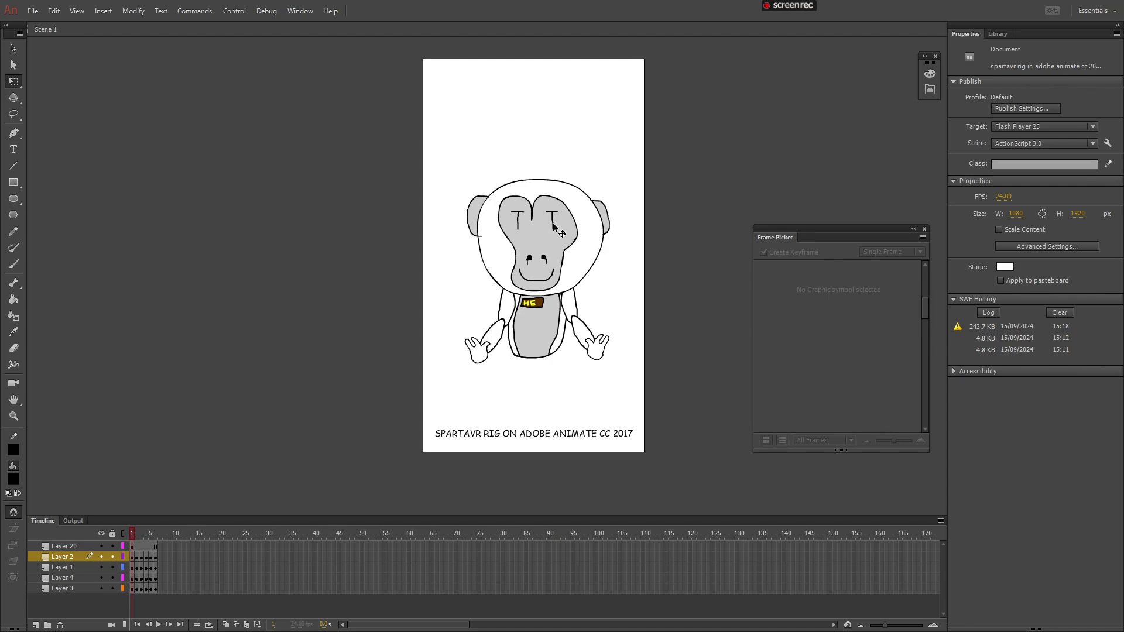
Set the eyes symbol to frame 8 and view the expression without the selection
left_click(556, 230)
scroll(831, 351, "down", 2)
left_click(842, 379)
left_click(673, 283)
left_click(554, 227)
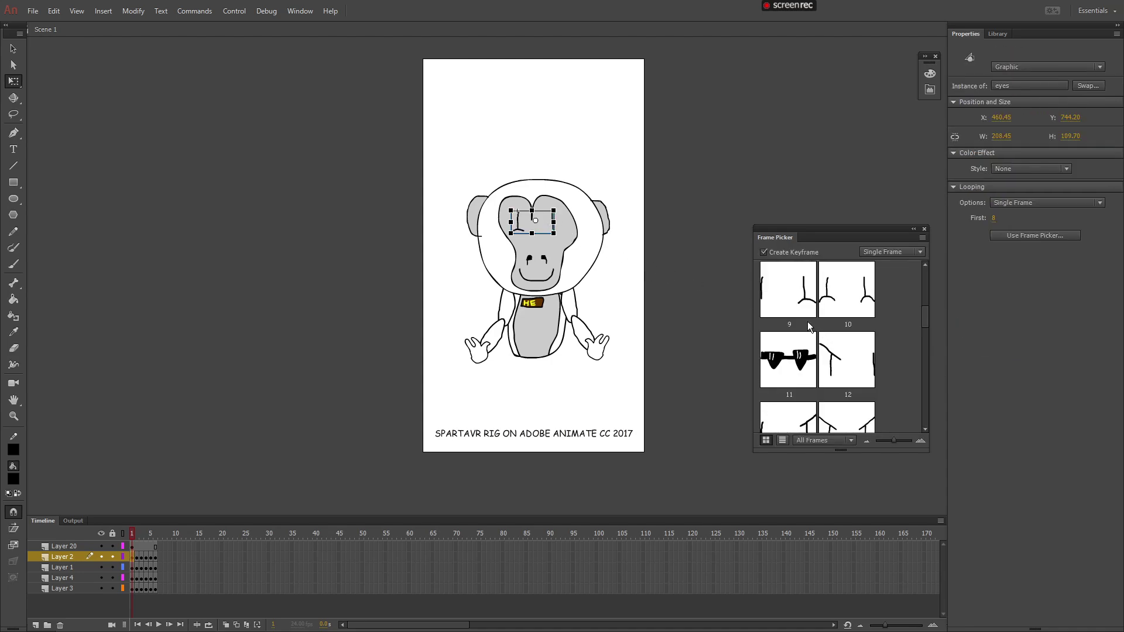
left_click(676, 261)
Switch the eyes symbol to frame 9 and then to frame 10, viewing each expression on the face
left_click(561, 232)
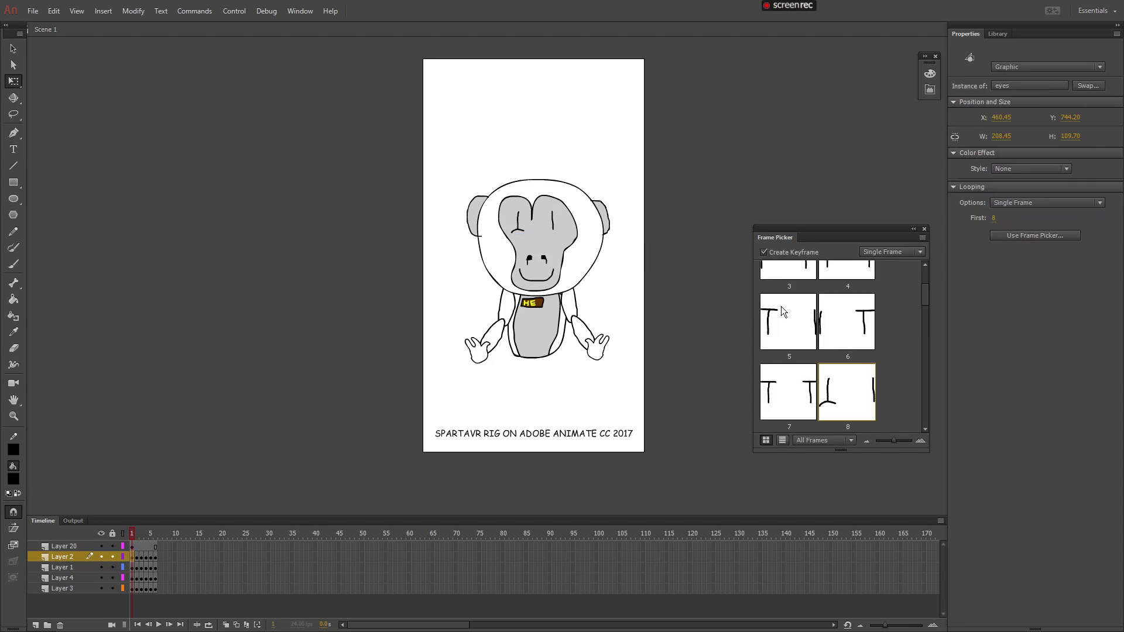
left_click(791, 298)
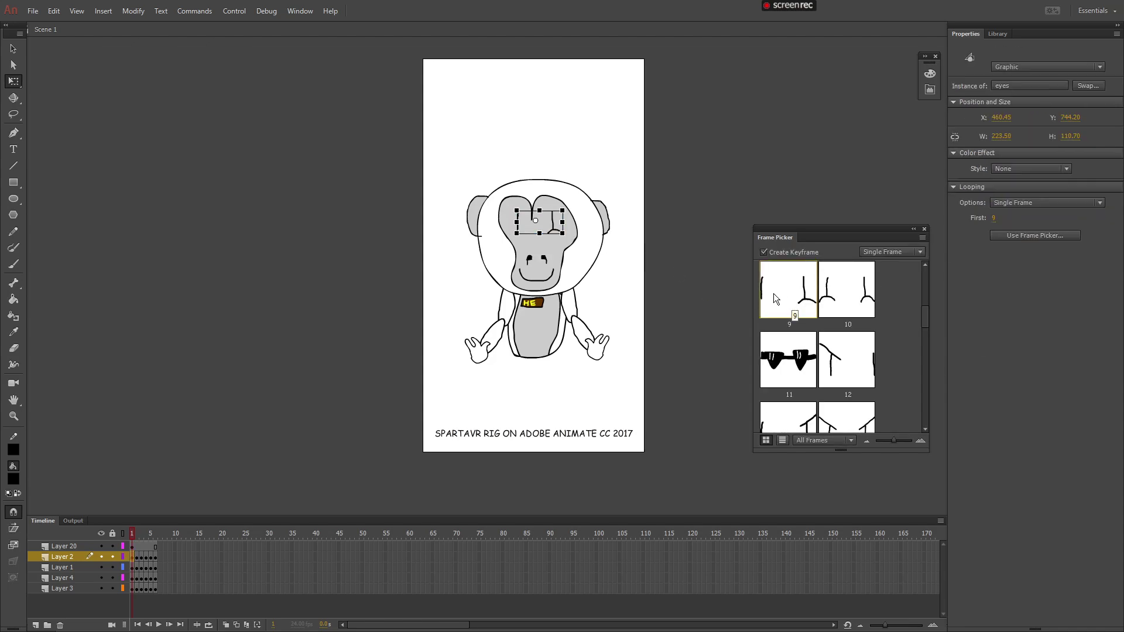
left_click(679, 260)
left_click(556, 232)
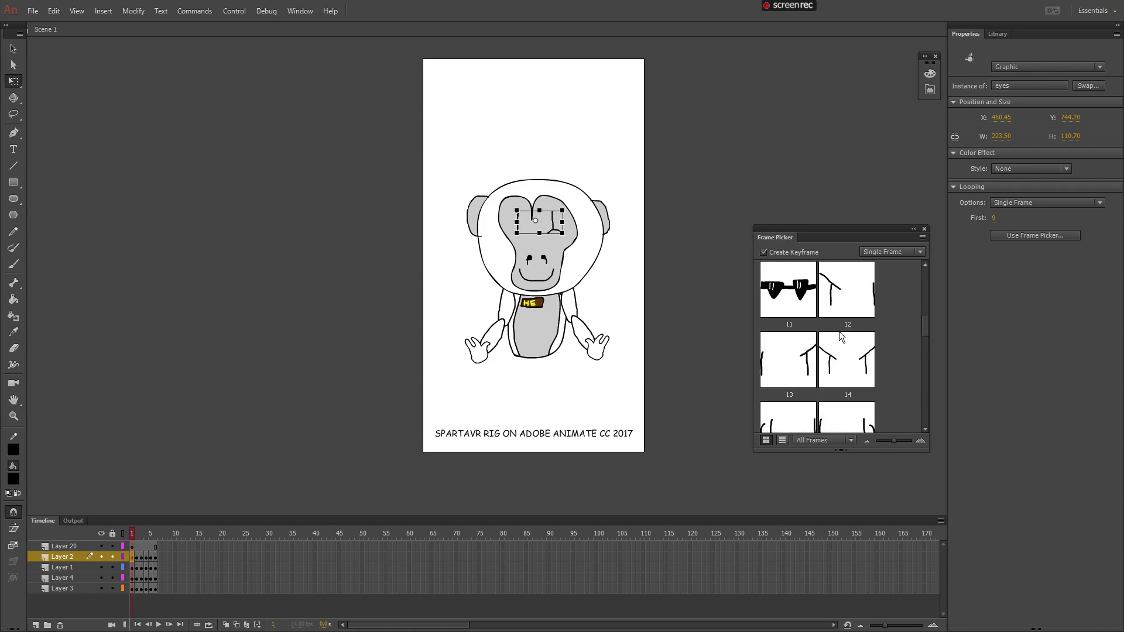
left_click(836, 317)
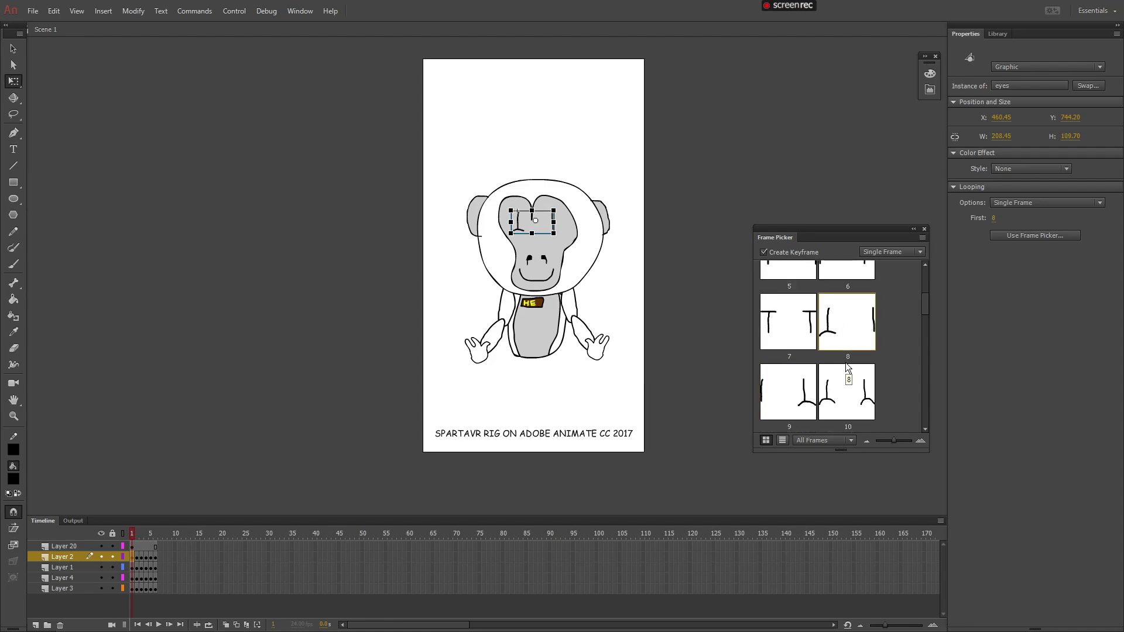
left_click(866, 396)
left_click(680, 310)
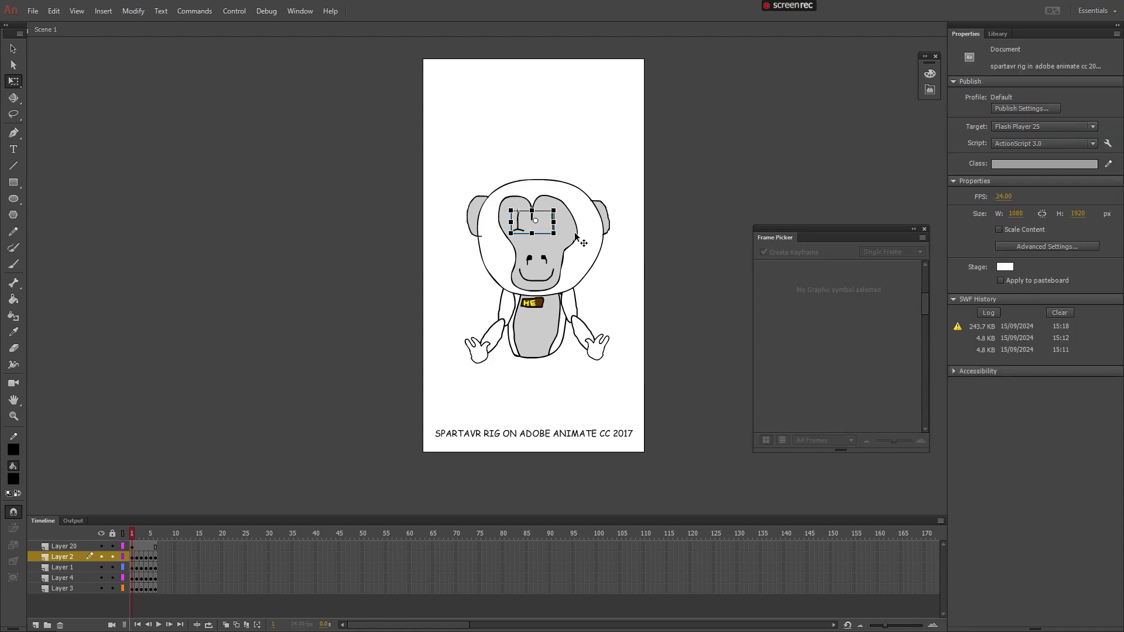
Set the eyes symbol to frame 11, the sunglasses
left_click(562, 237)
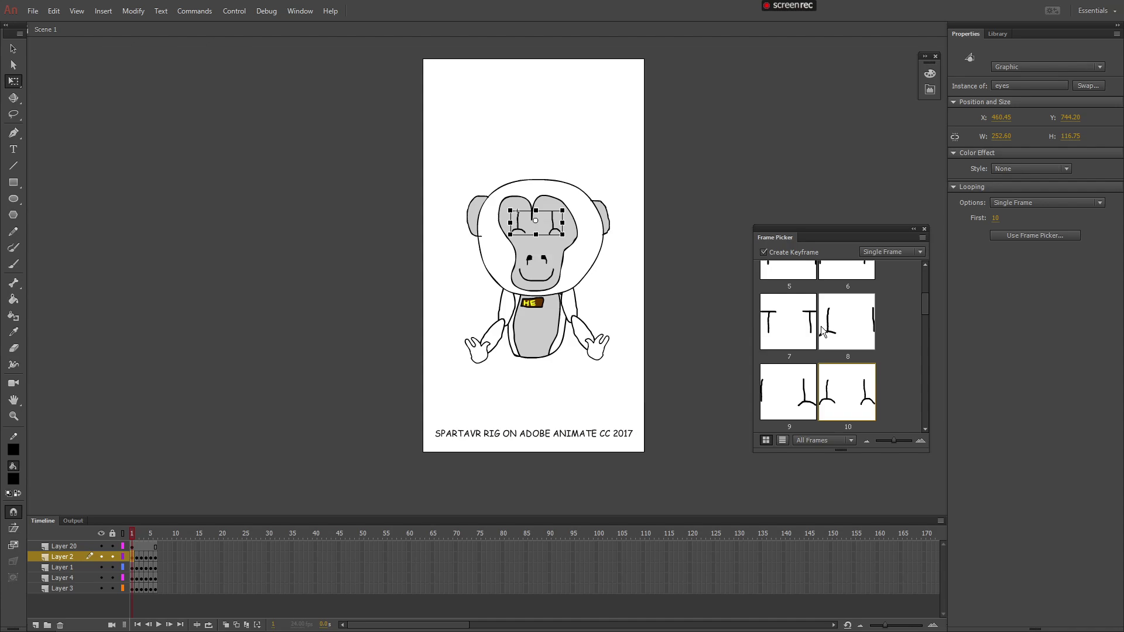
scroll(821, 326, "up", 1)
left_click(796, 307)
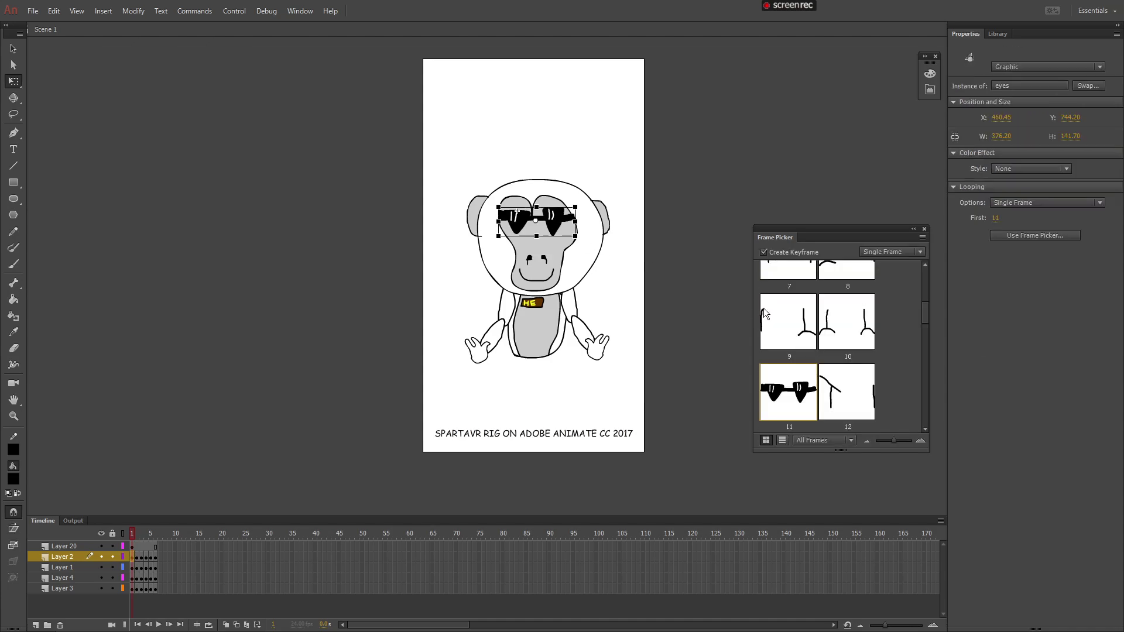
Switch the eyes symbol to frame 12 and then to frame 13, viewing each single angry brow on the face
left_click(835, 388)
left_click(684, 328)
left_click(555, 218)
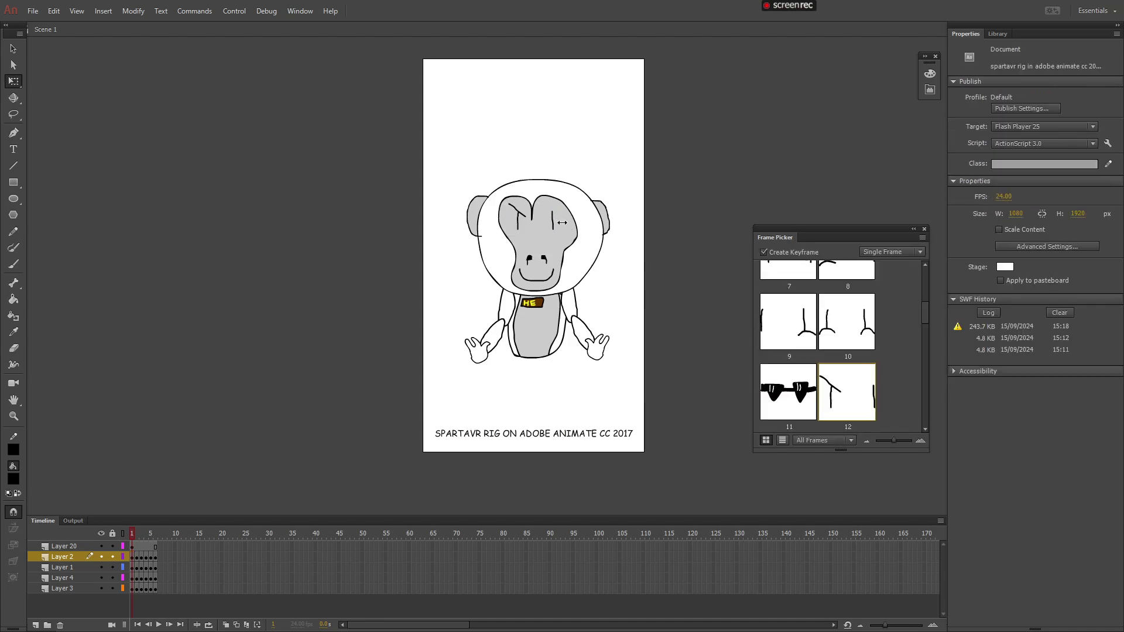
scroll(806, 328, "up", 1)
left_click(685, 258)
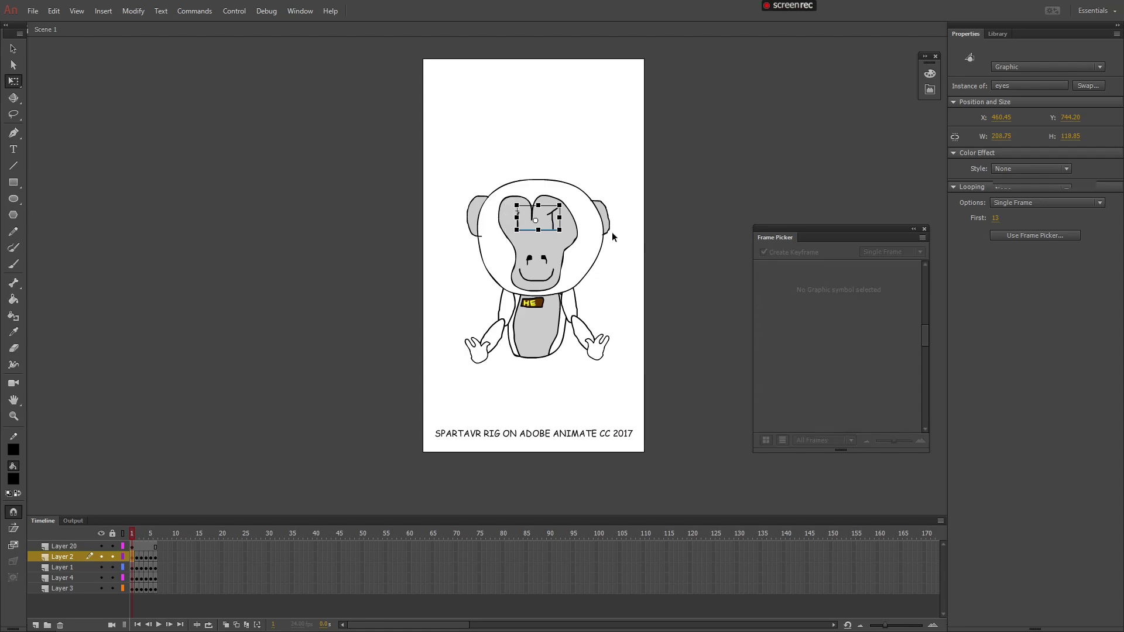
Set the eyes symbol to frame 14, with both brows angry, and then to frame 15, viewing each without the selection
left_click(554, 223)
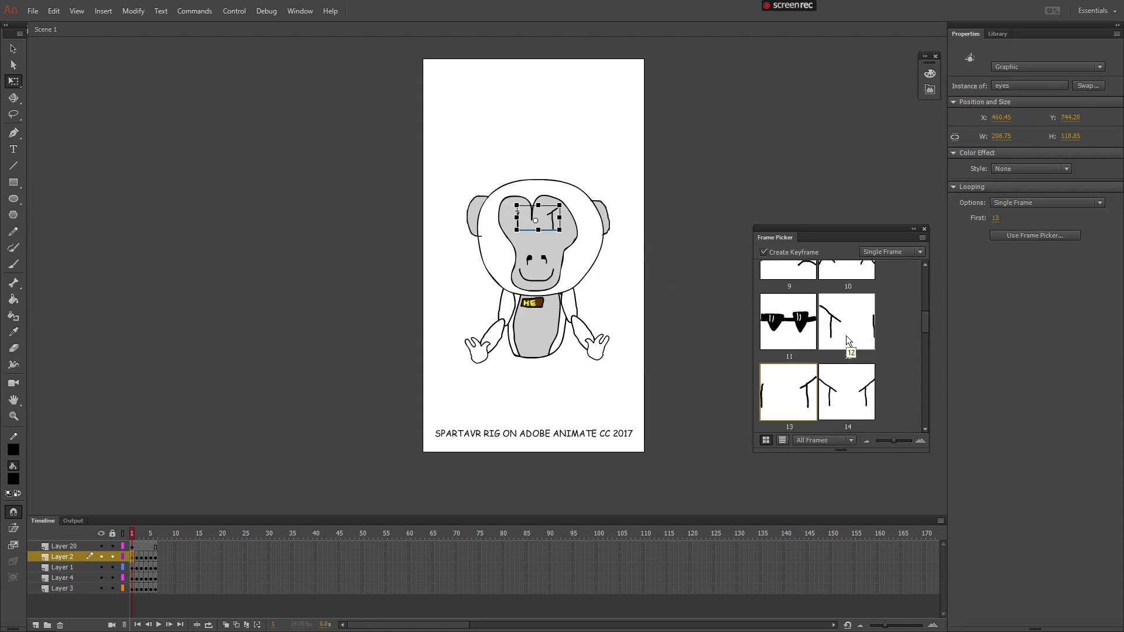
left_click(849, 380)
left_click(652, 286)
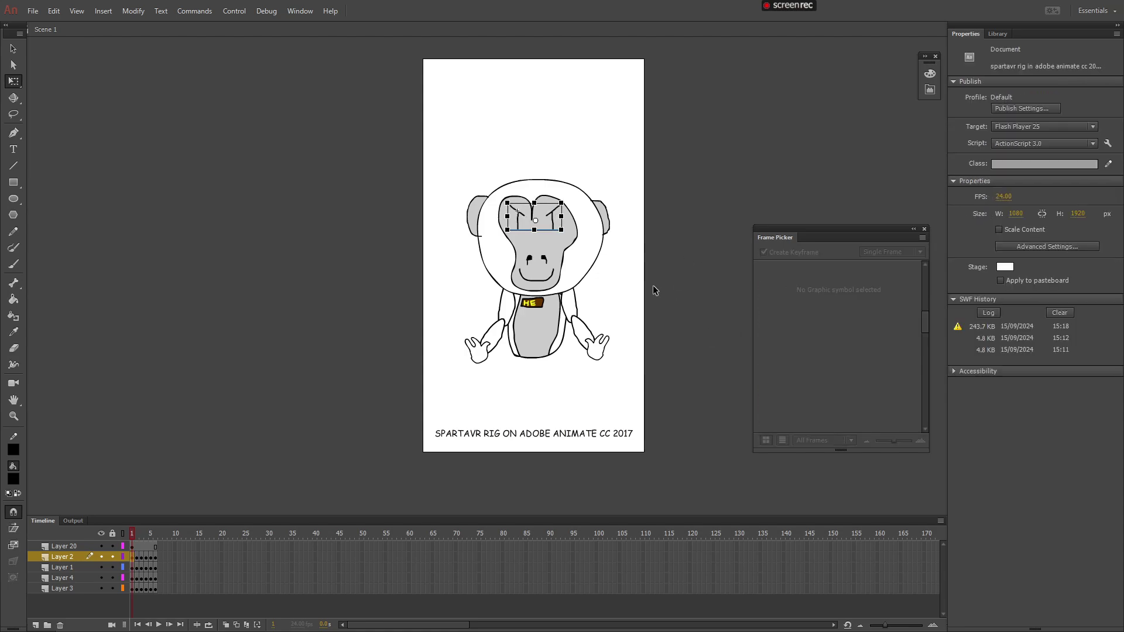
left_click(561, 229)
scroll(834, 336, "down", 3)
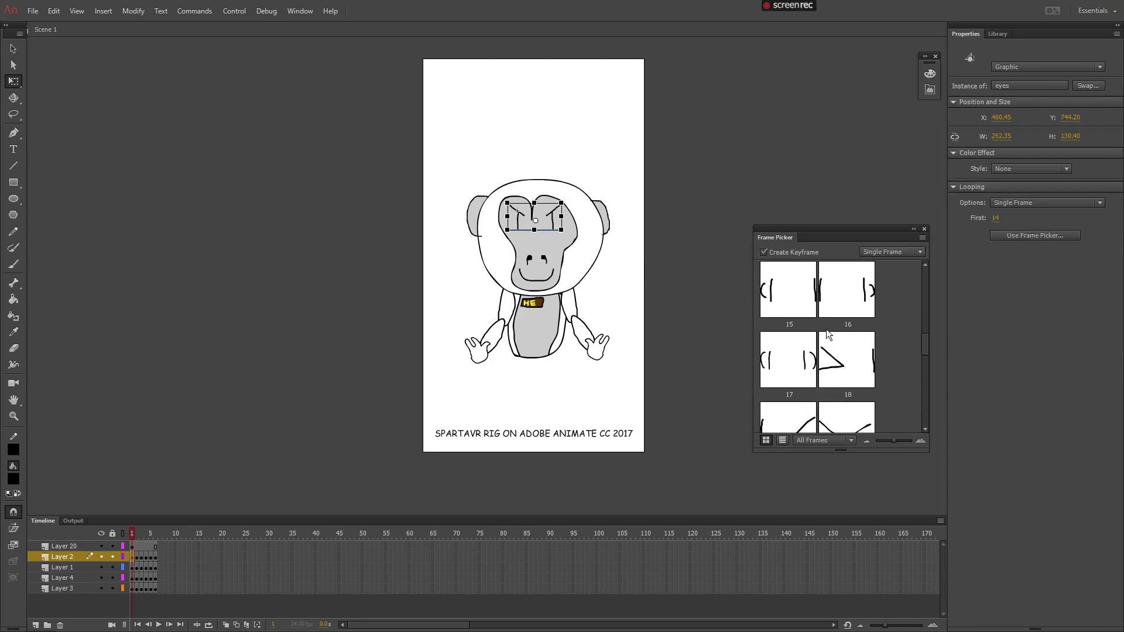
scroll(825, 329, "down", 1)
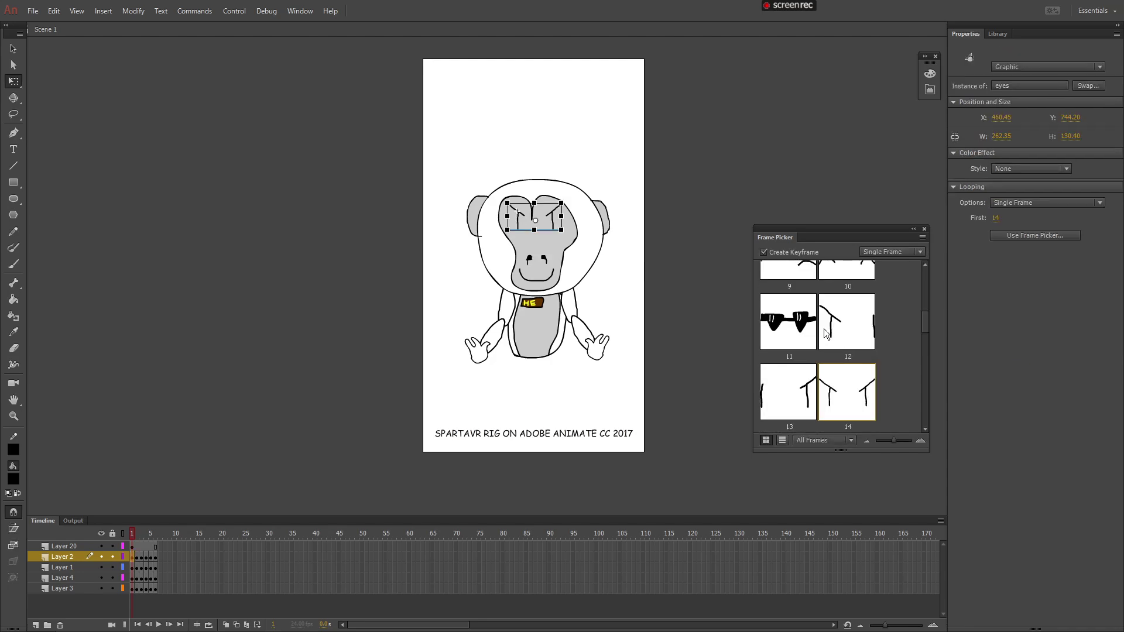
scroll(824, 328, "up", 1)
left_click(666, 260)
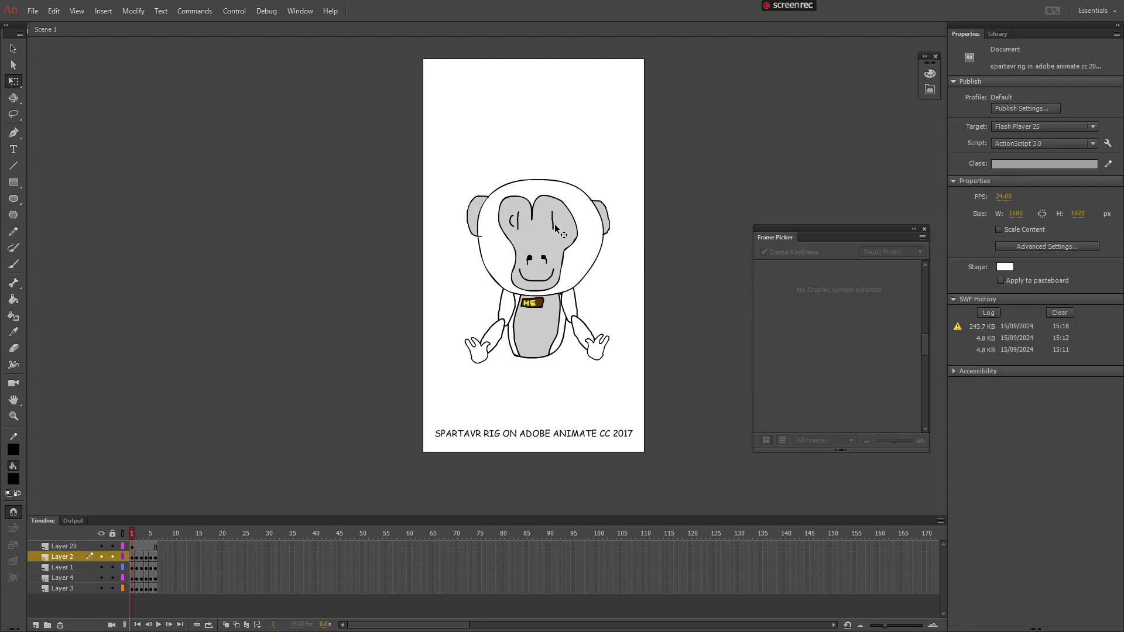
Switch the eyes symbol to frame 16 and then to frame 17, viewing the curved side lines on the face
left_click(554, 227)
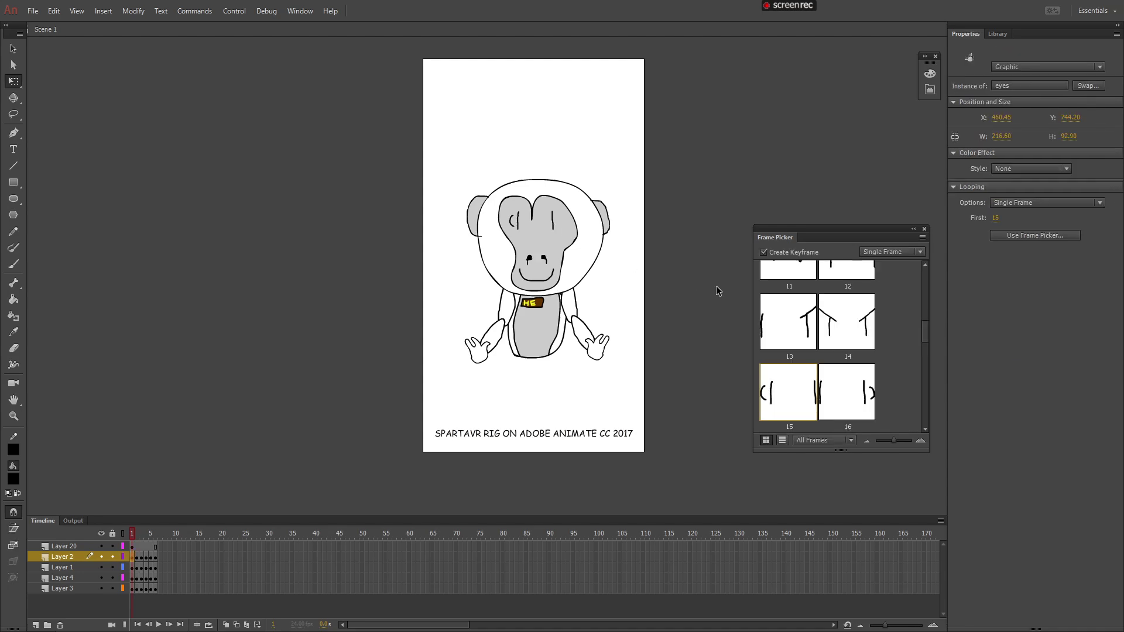
left_click(842, 382)
left_click(687, 306)
left_click(554, 226)
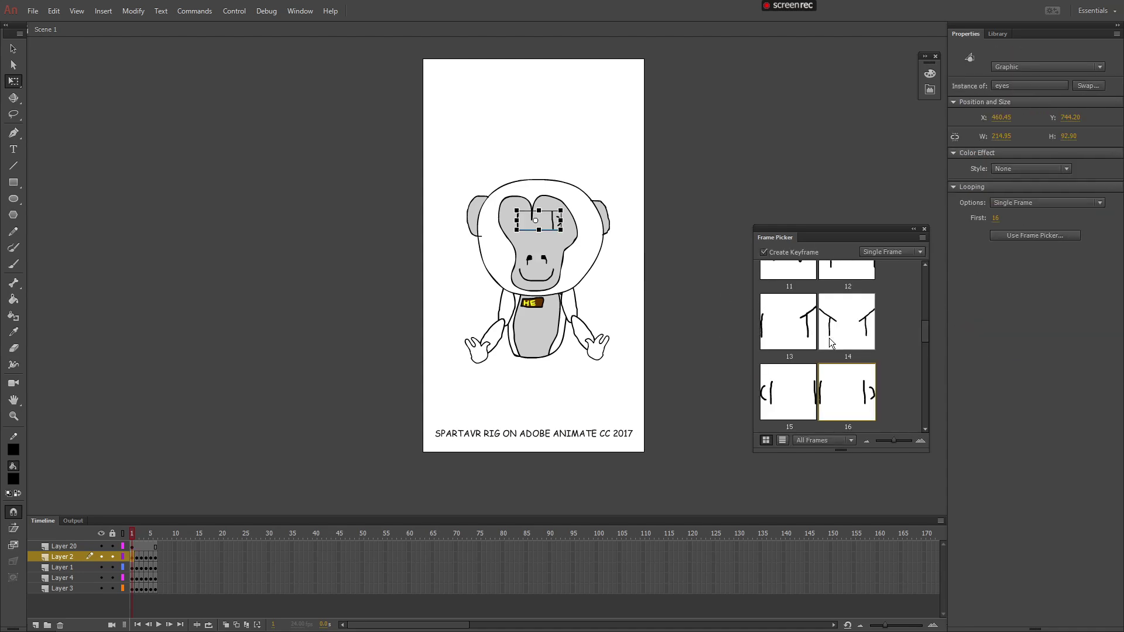
scroll(826, 336, "up", 1)
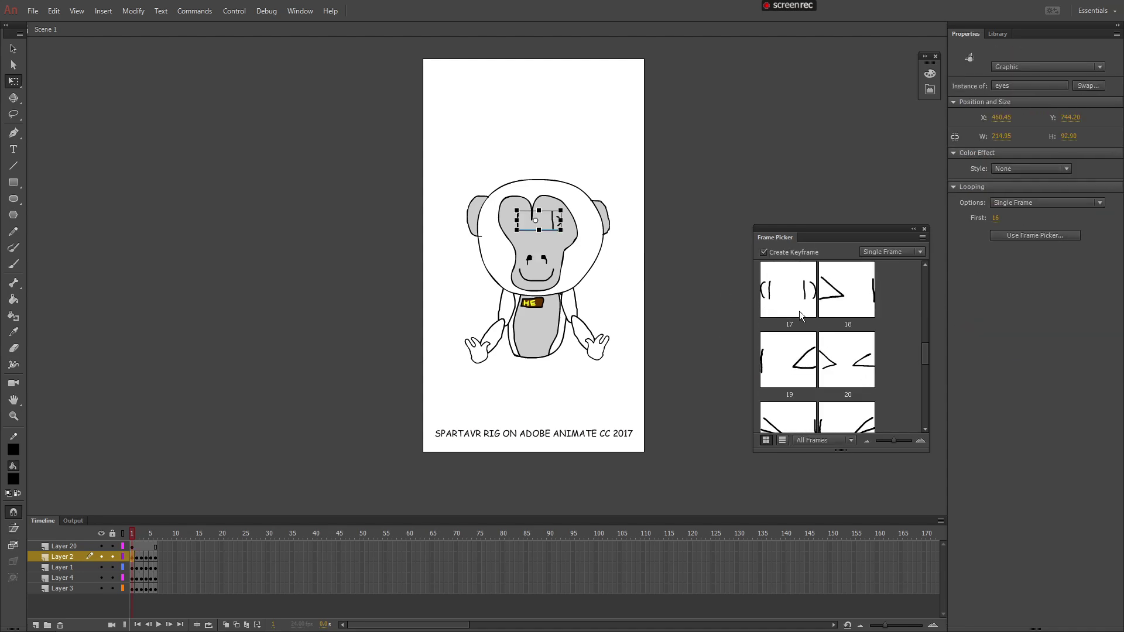
left_click(637, 265)
Switch the eyes symbol to frame 18 and then to frame 19, the two single-eye squints
left_click(554, 226)
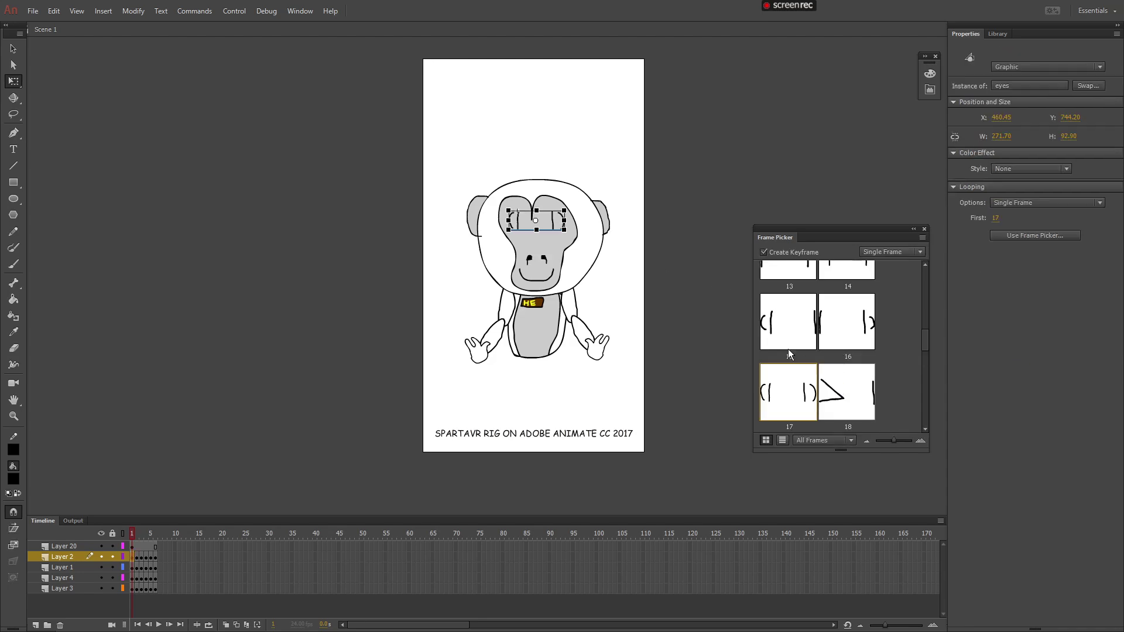
left_click(847, 391)
left_click(654, 292)
left_click(555, 226)
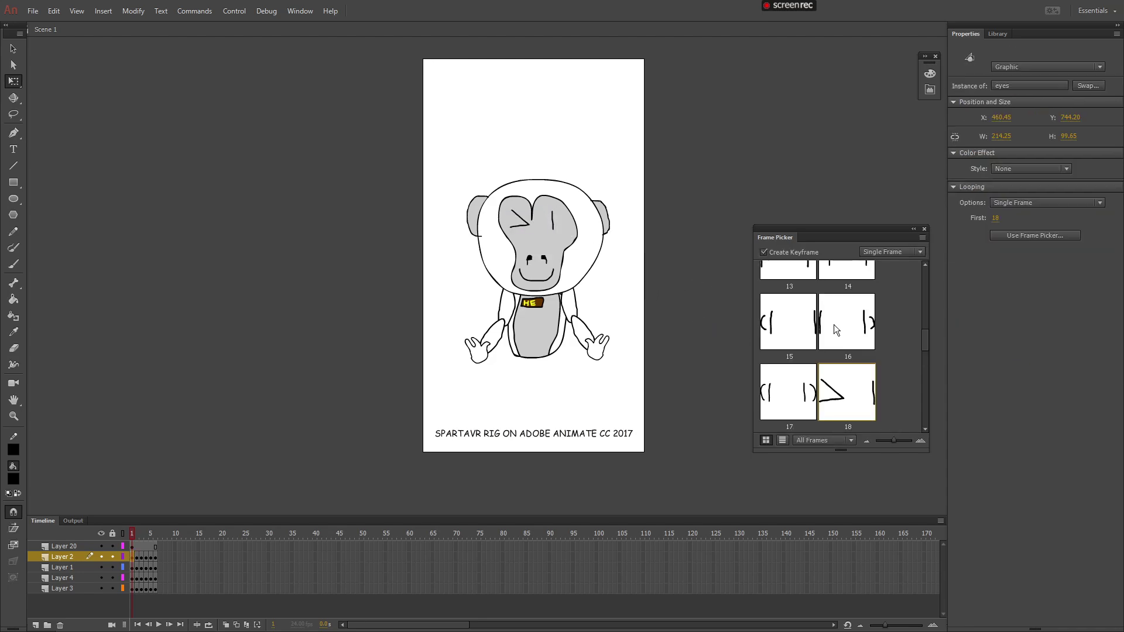
scroll(834, 325, "down", 3)
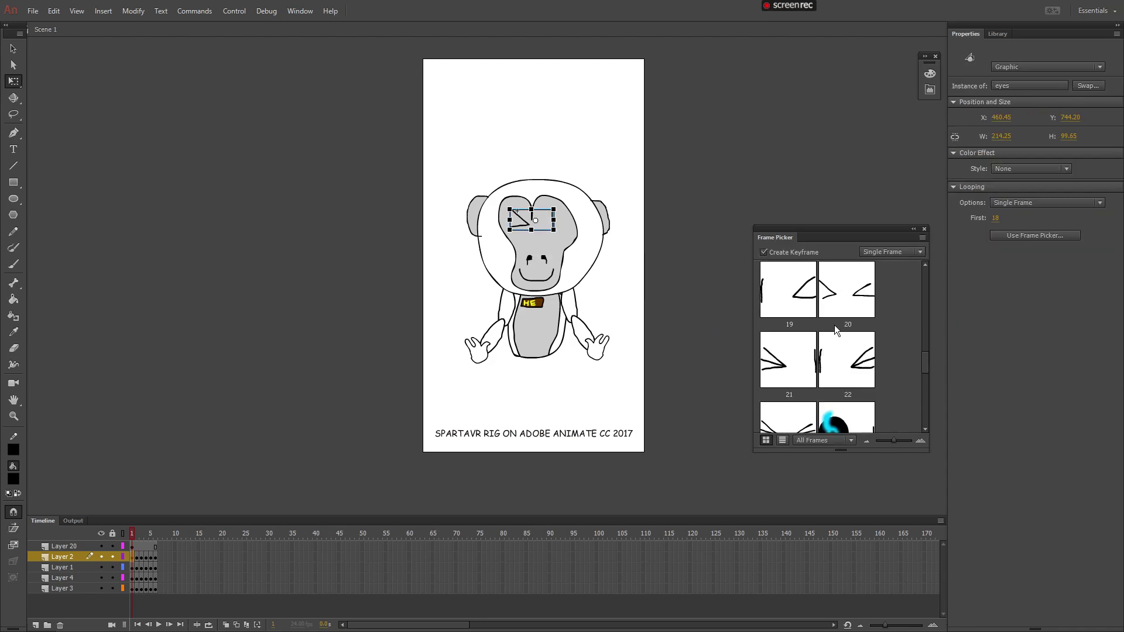
left_click(789, 304)
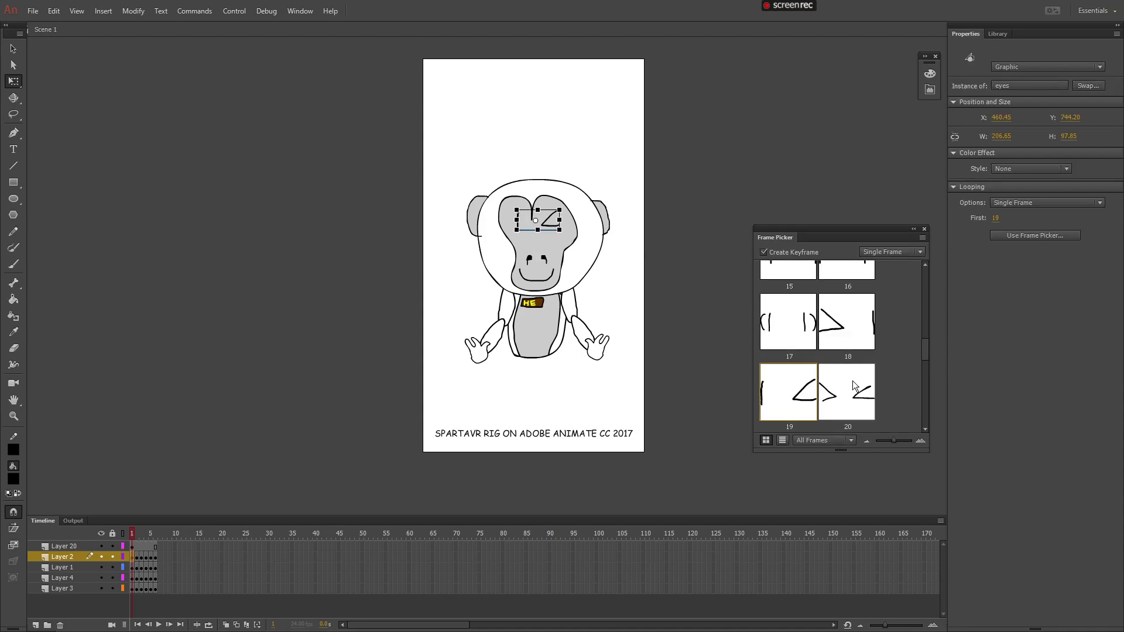
Set the eyes symbol to frame 20, with both eyes squeezed shut, and then to frame 21, viewing each on the character
left_click(848, 383)
left_click(676, 291)
left_click(553, 231)
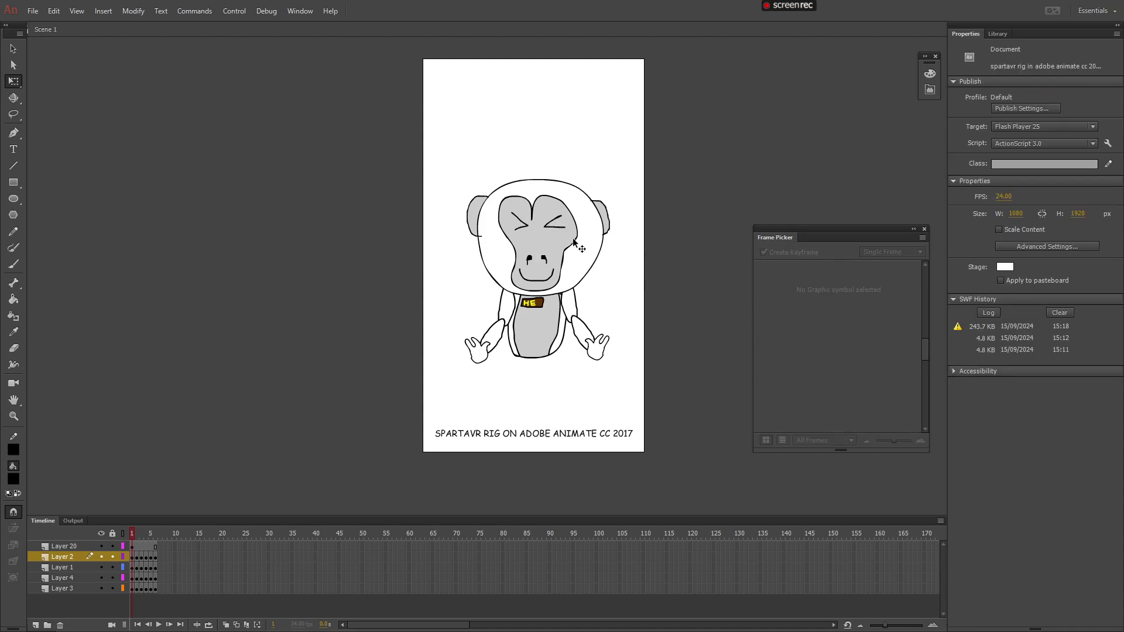
left_click(777, 297)
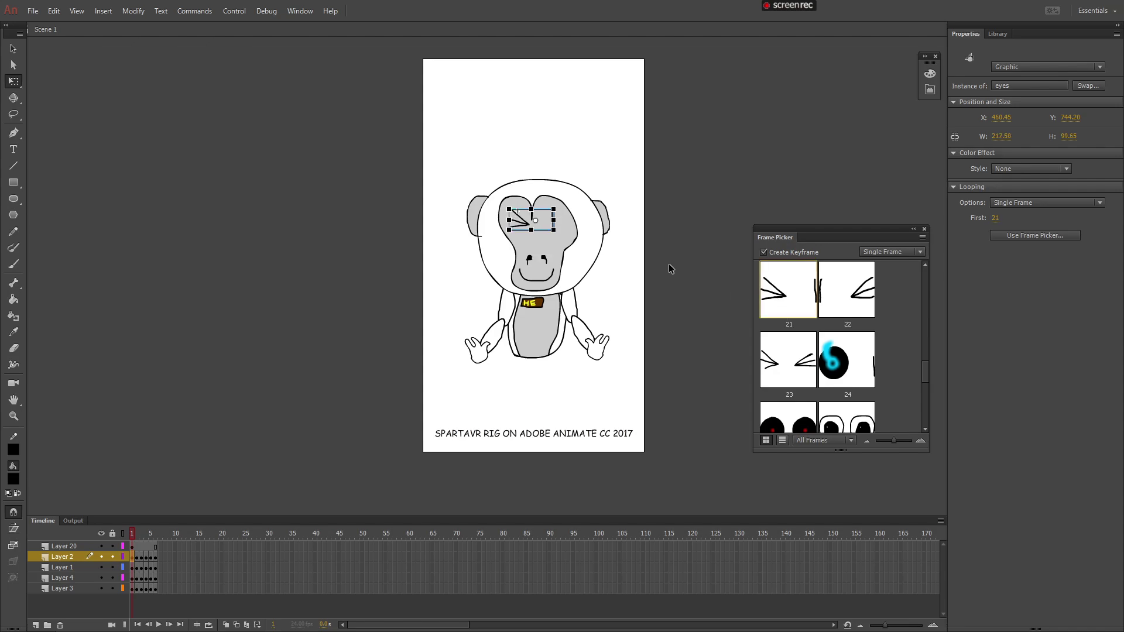
left_click(669, 264)
Switch the eyes symbol to frame 22 and then to frame 23, viewing each three-line squint without the selection
left_click(553, 229)
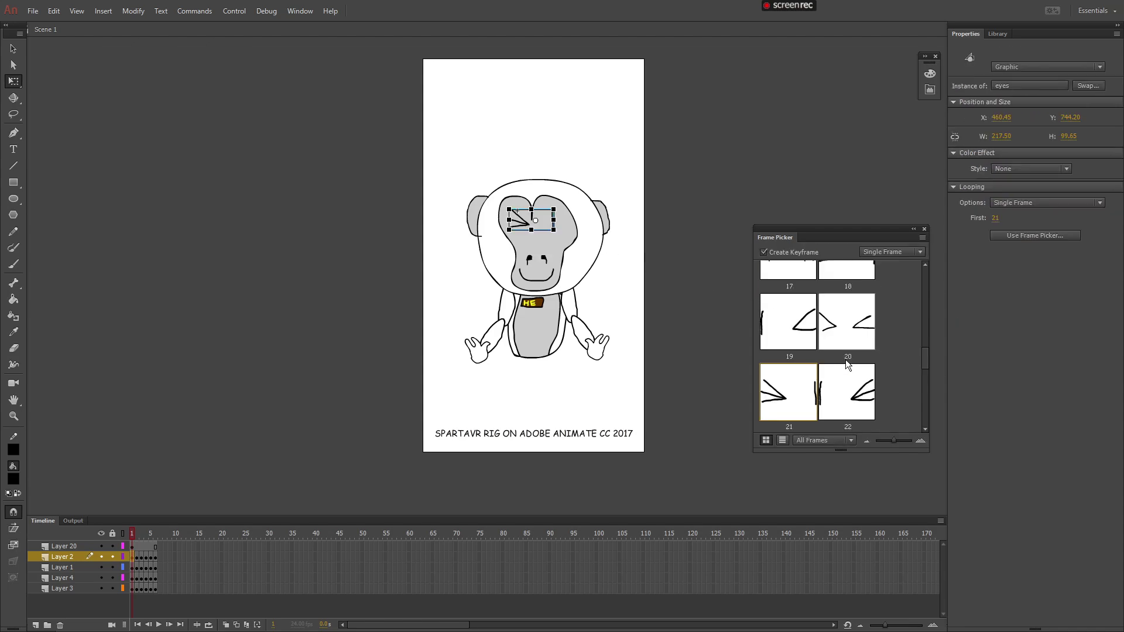
left_click(846, 375)
left_click(670, 293)
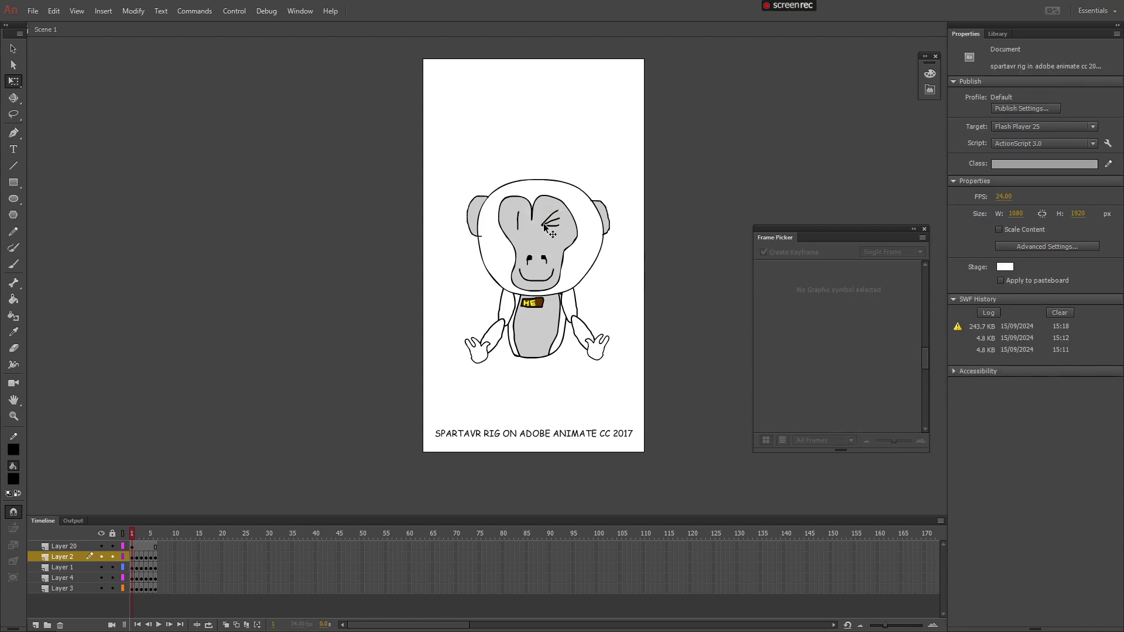
left_click(553, 228)
scroll(786, 326, "down", 2)
left_click(786, 326)
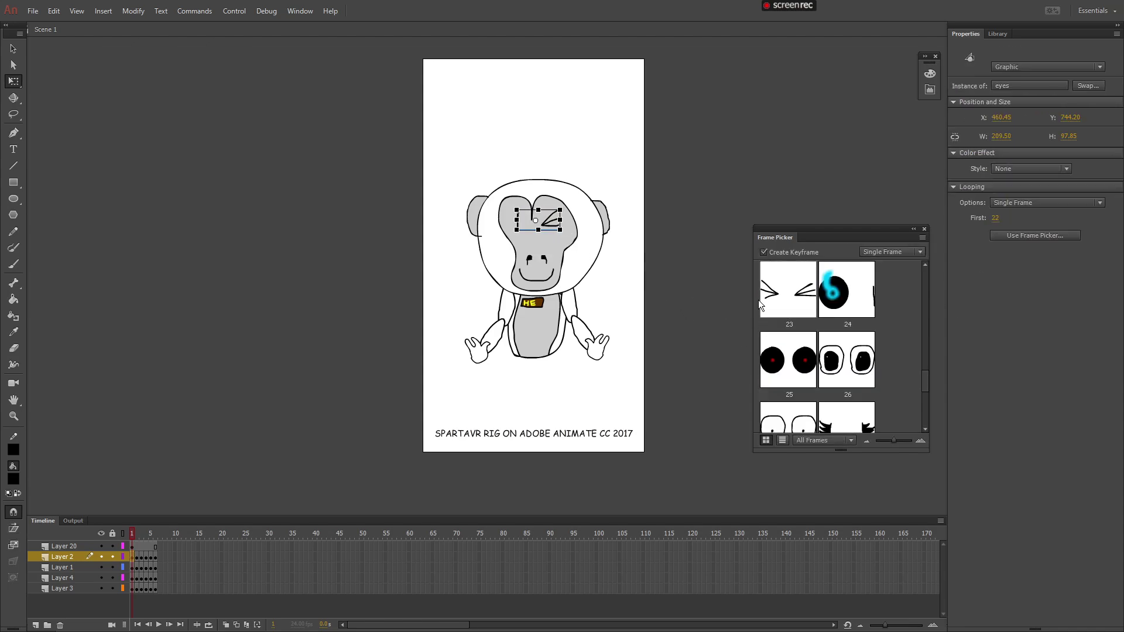
left_click(641, 252)
Set the eyes symbol to frame 24, the glowing blue eye, and then to frame 25, the black eyes with red pupils
left_click(552, 227)
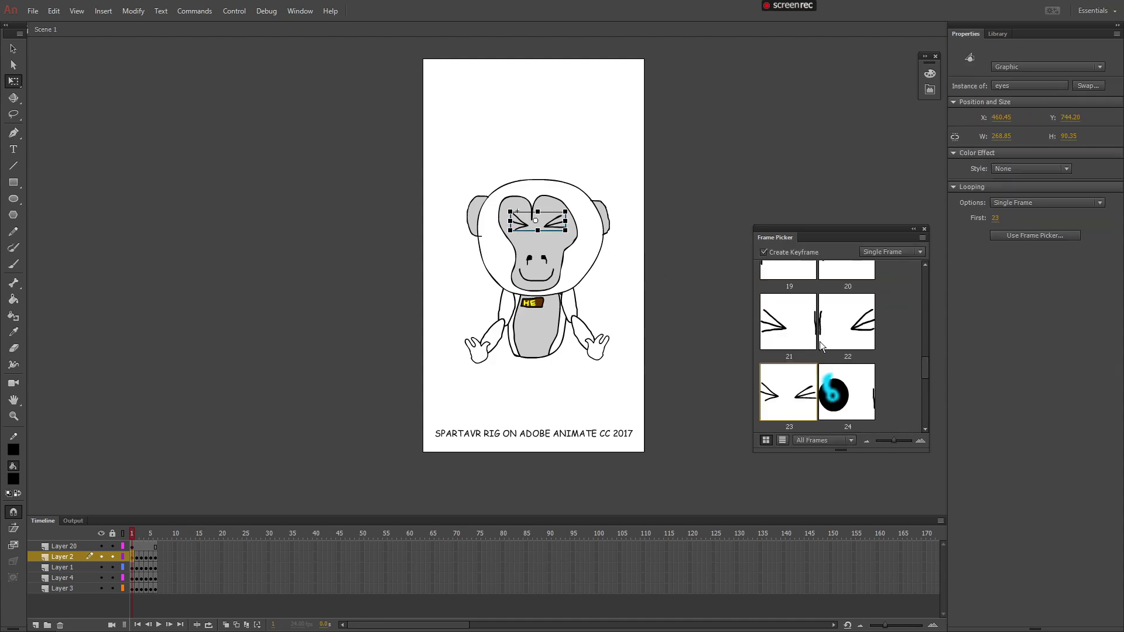
left_click(856, 380)
left_click(694, 306)
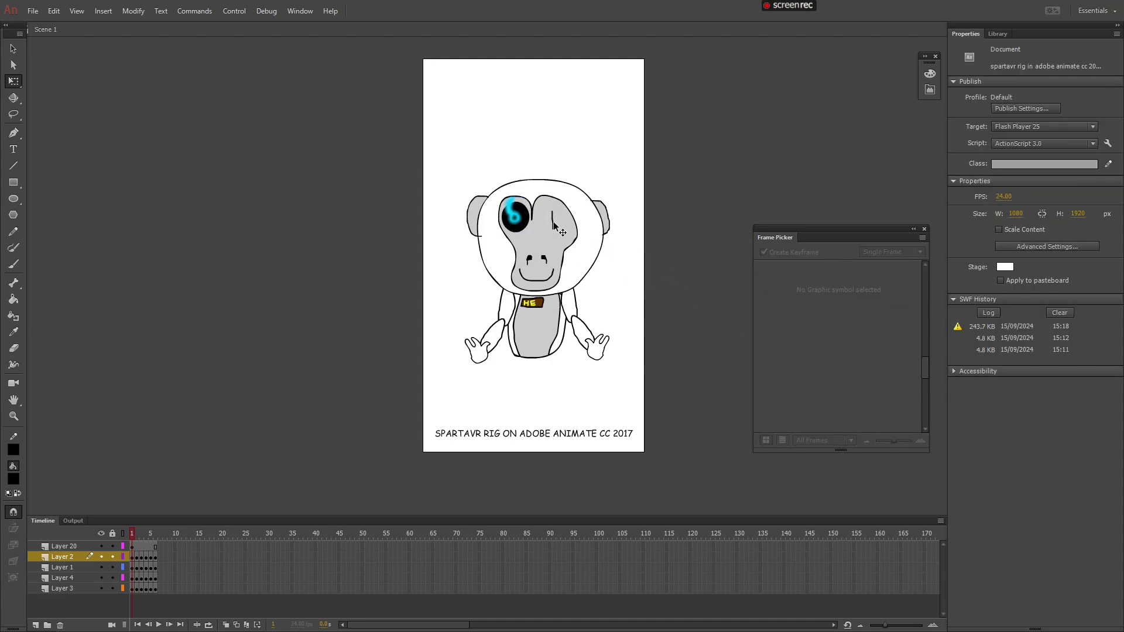
left_click(553, 226)
scroll(828, 343, "up", 2)
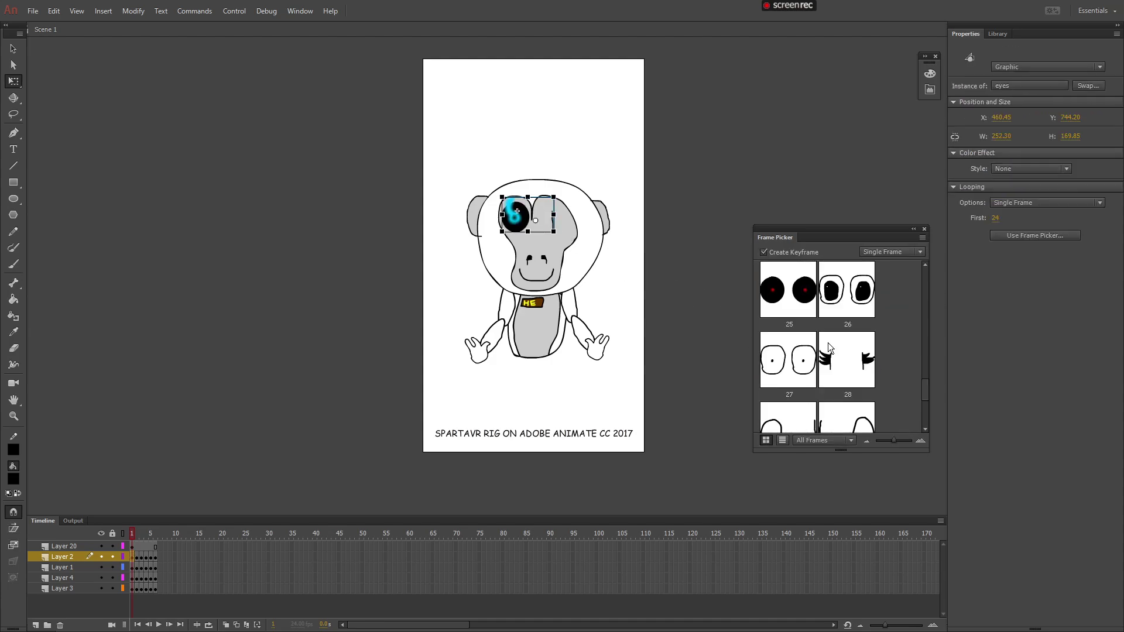
left_click(790, 310)
left_click(658, 264)
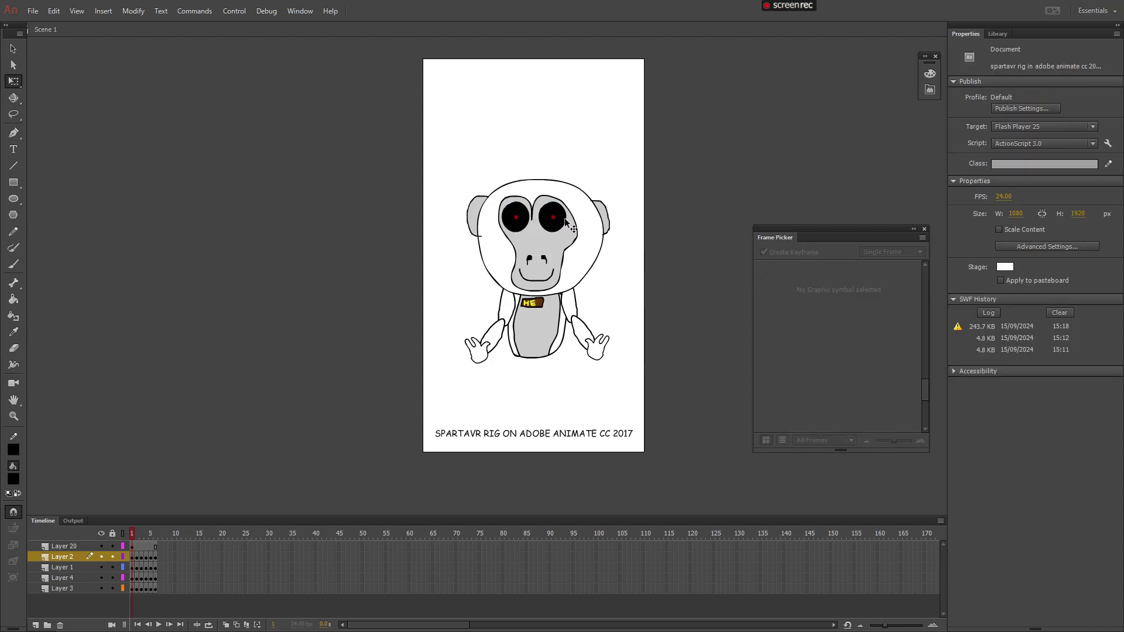
Switch the eyes symbol to frame 26, with large black pupils, and then to frame 27, with tiny dot pupils
left_click(567, 225)
left_click(855, 392)
left_click(653, 271)
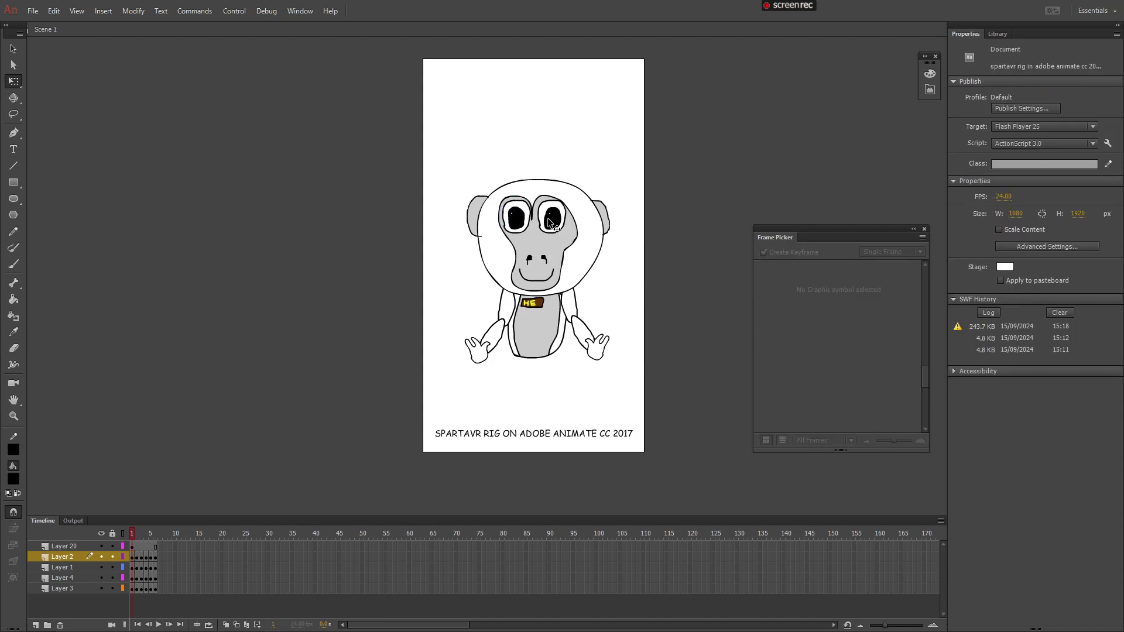
left_click(553, 226)
scroll(820, 334, "down", 1)
left_click(788, 290)
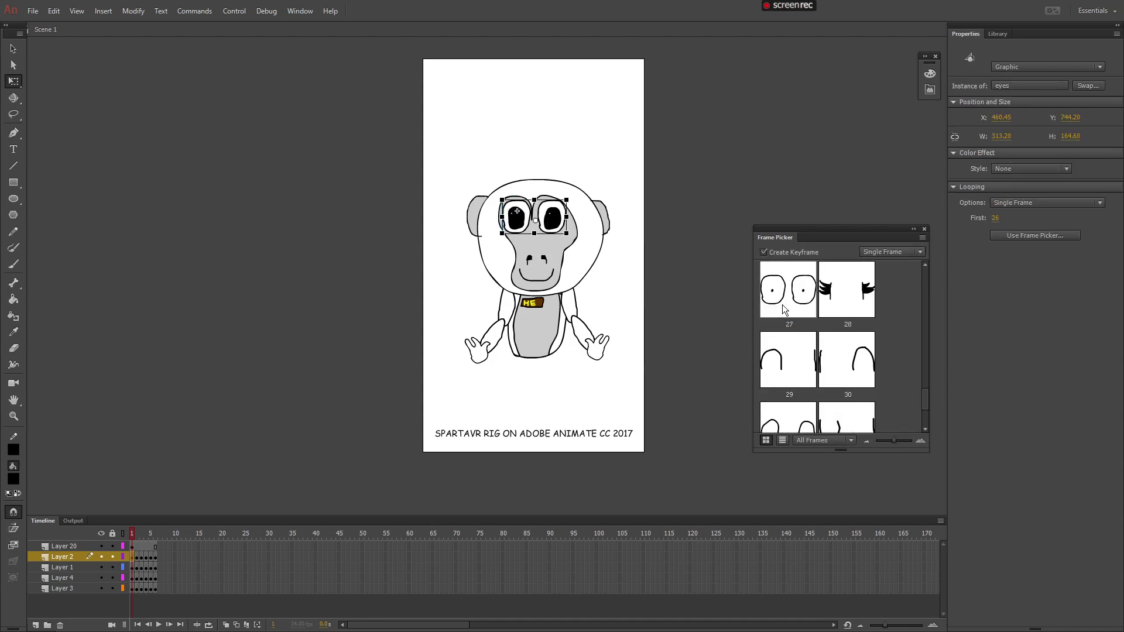
left_click(659, 265)
Set the eyes symbol to frame 28, with the eyelashes, and then to frame 29, viewing each on the face
left_click(555, 226)
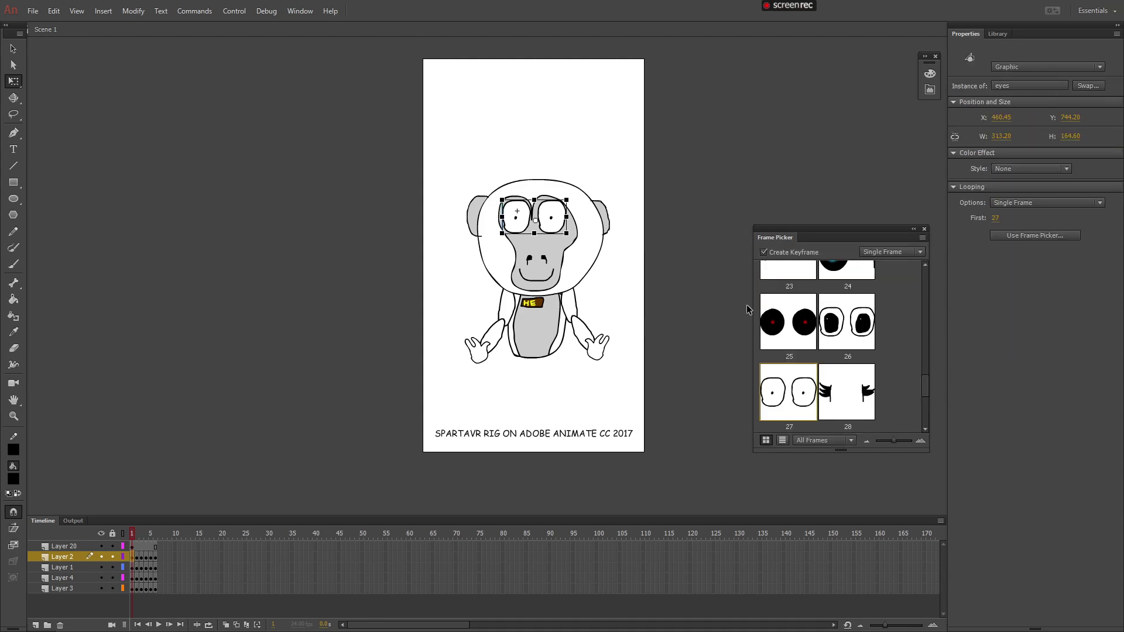
left_click(855, 380)
left_click(697, 300)
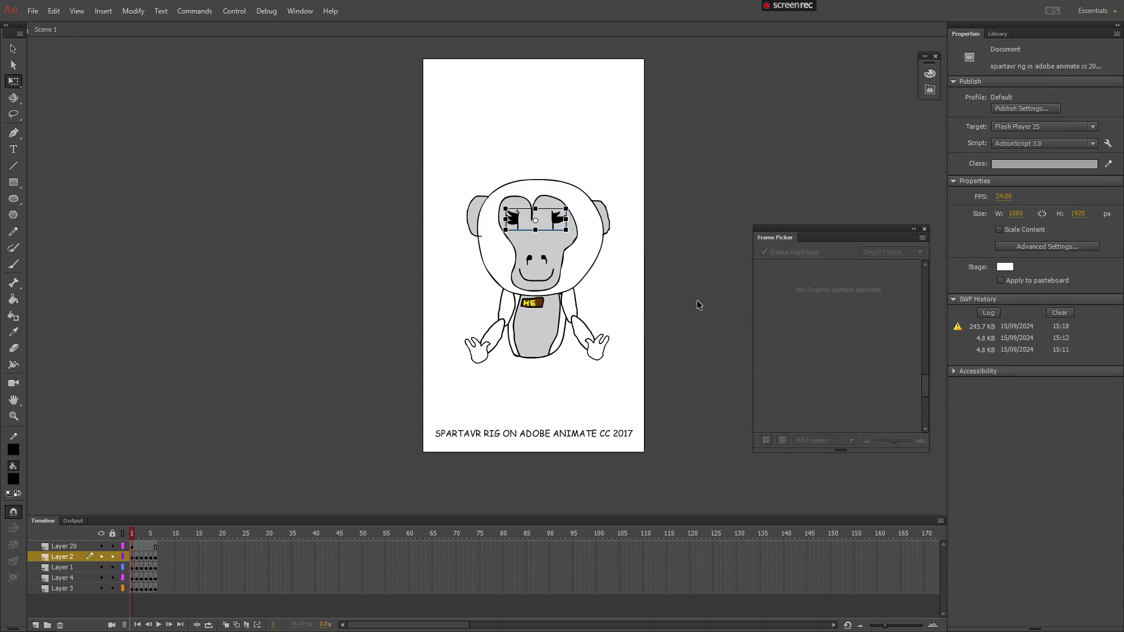
left_click(550, 224)
scroll(832, 342, "down", 2)
left_click(789, 305)
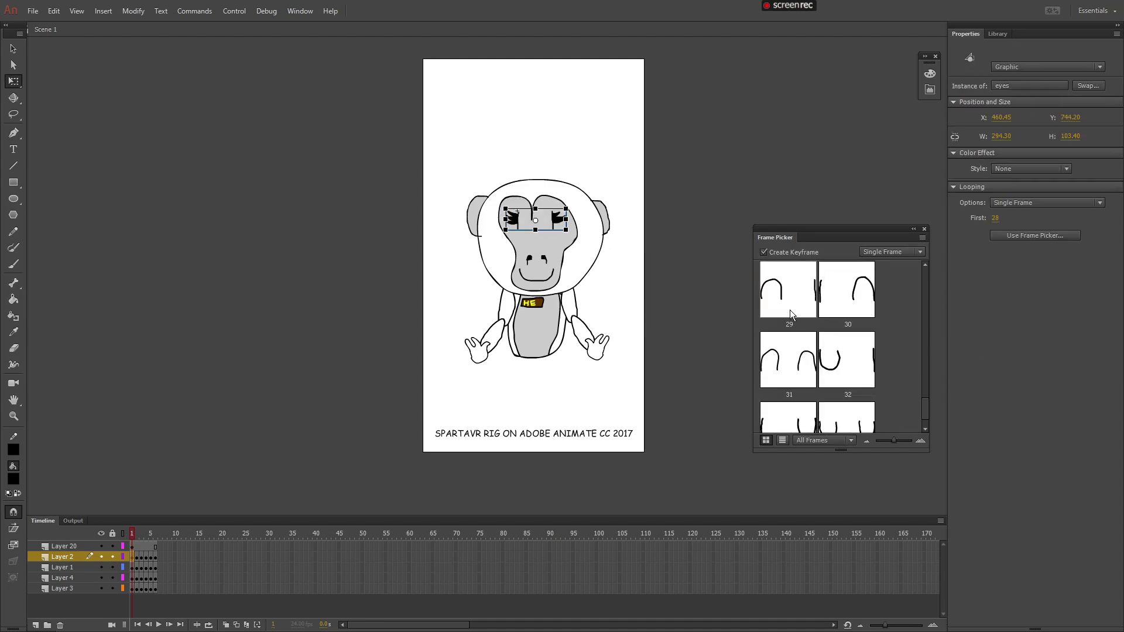
left_click(686, 274)
Switch the eyes symbol to frame 30 and then to frame 31, viewing the upward-arched closed eyes
left_click(555, 225)
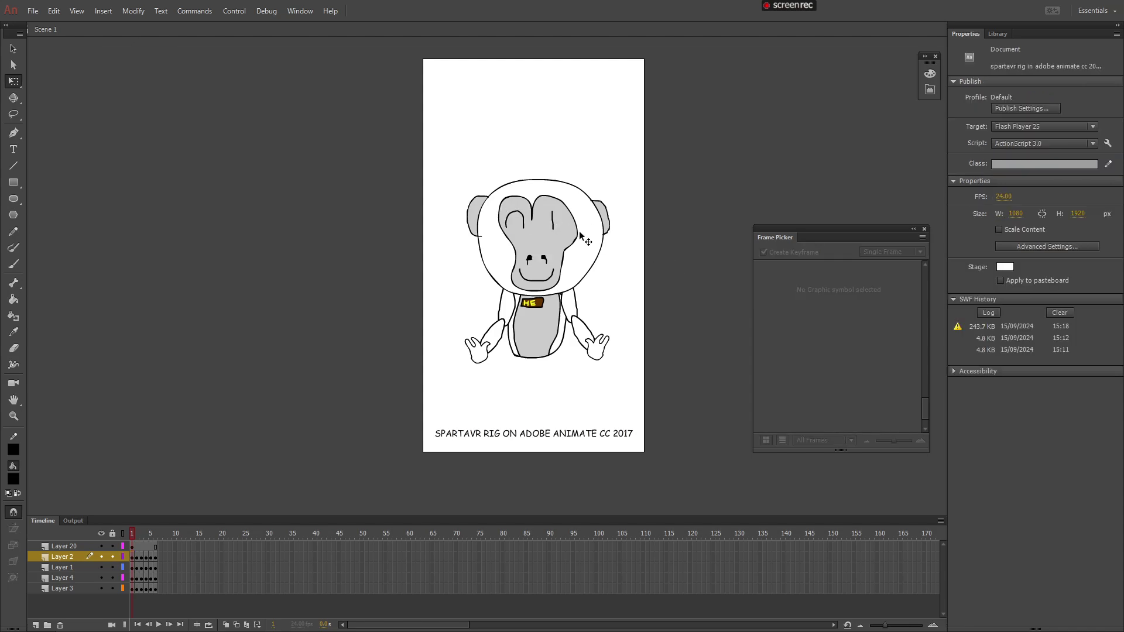
left_click(849, 379)
left_click(683, 287)
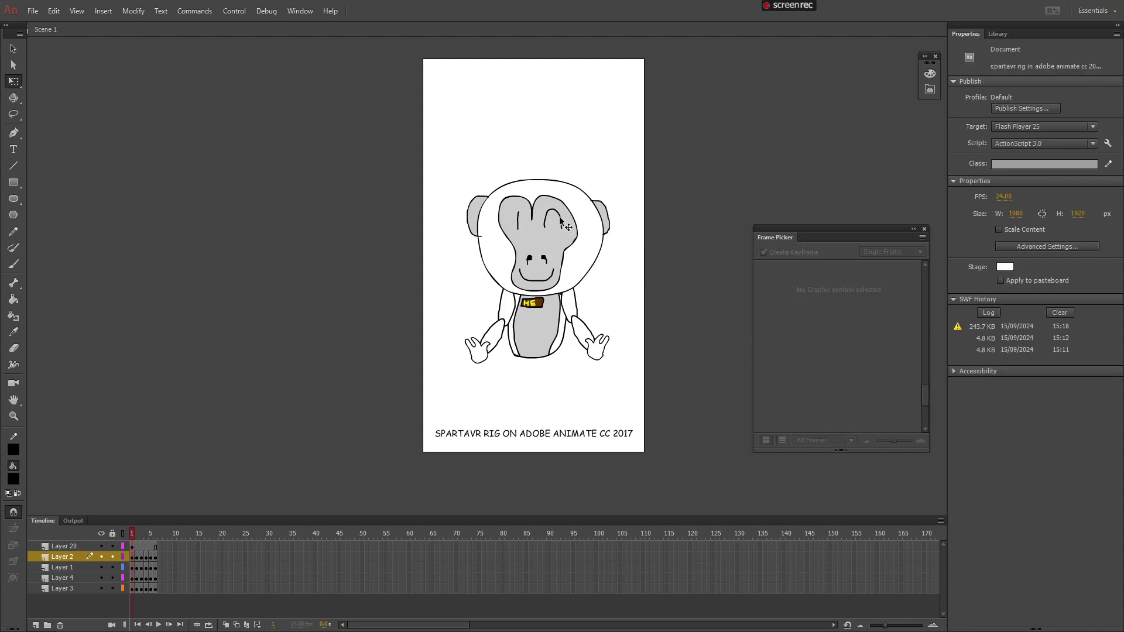
left_click(595, 236)
scroll(792, 316, "down", 2)
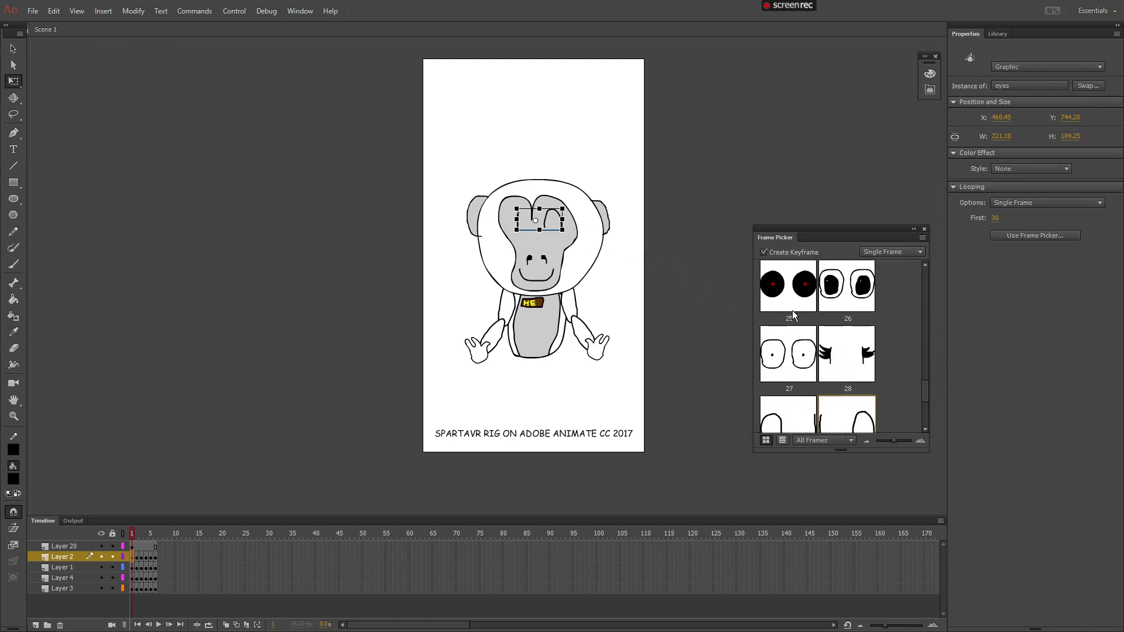
left_click(792, 324)
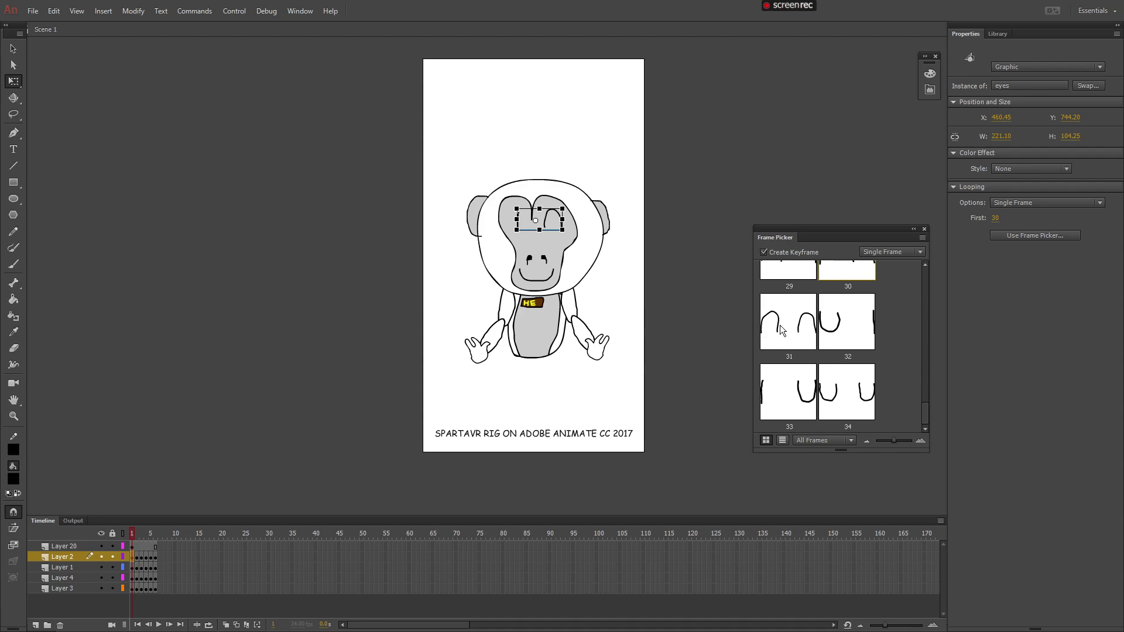
left_click(606, 244)
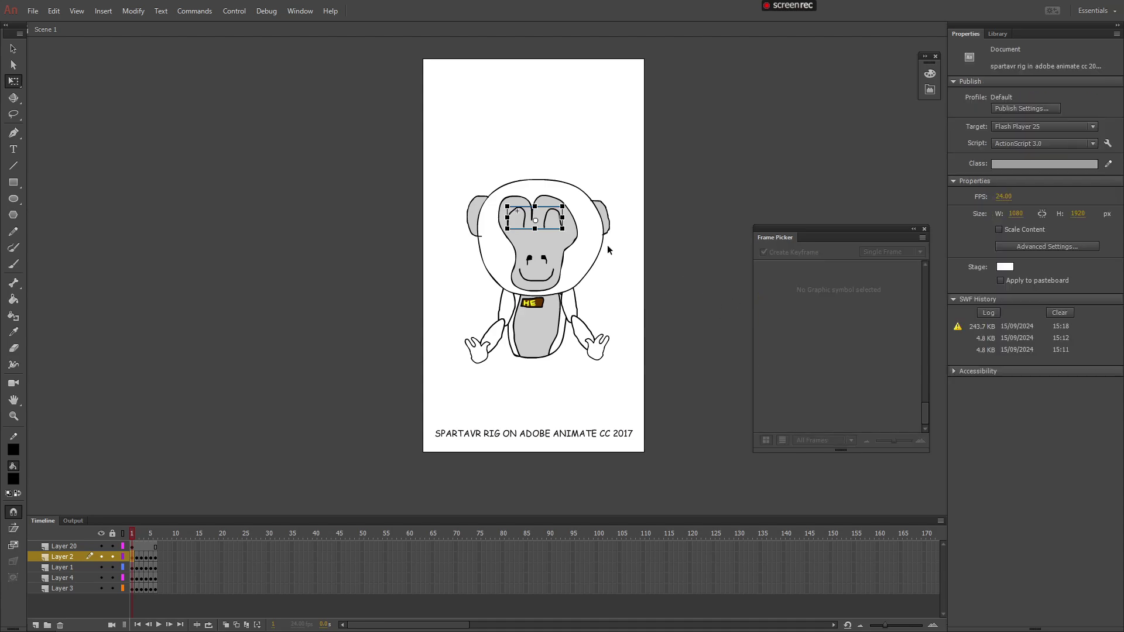
Set the eyes symbol to frame 32, the single downward-curved closed eye, and view it without the selection
left_click(561, 222)
left_click(851, 375)
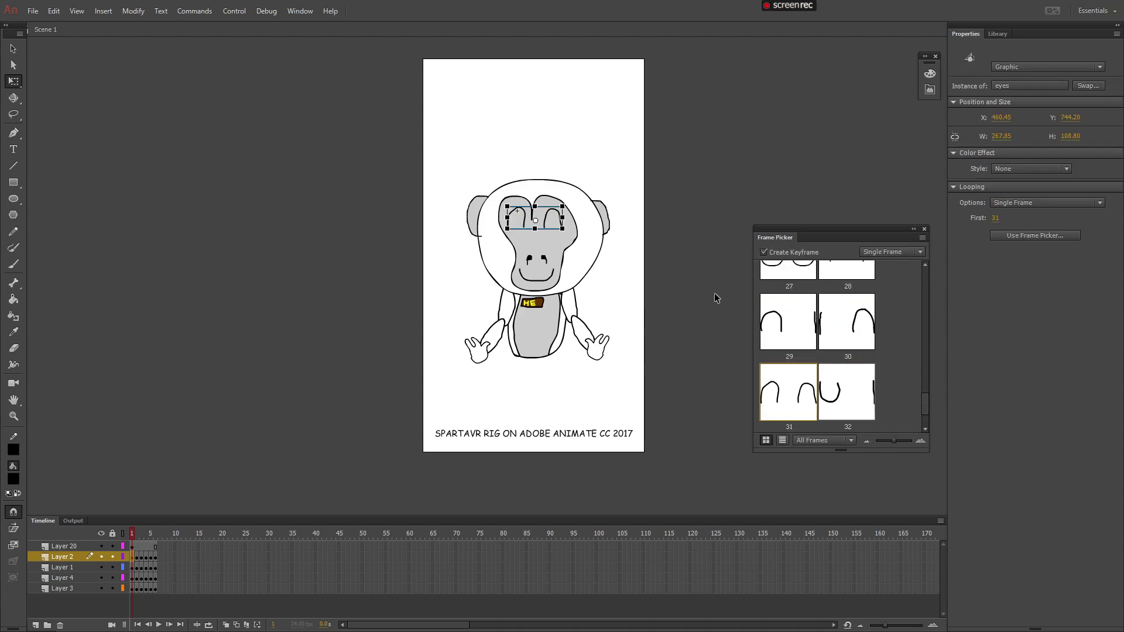
left_click(626, 256)
left_click(551, 223)
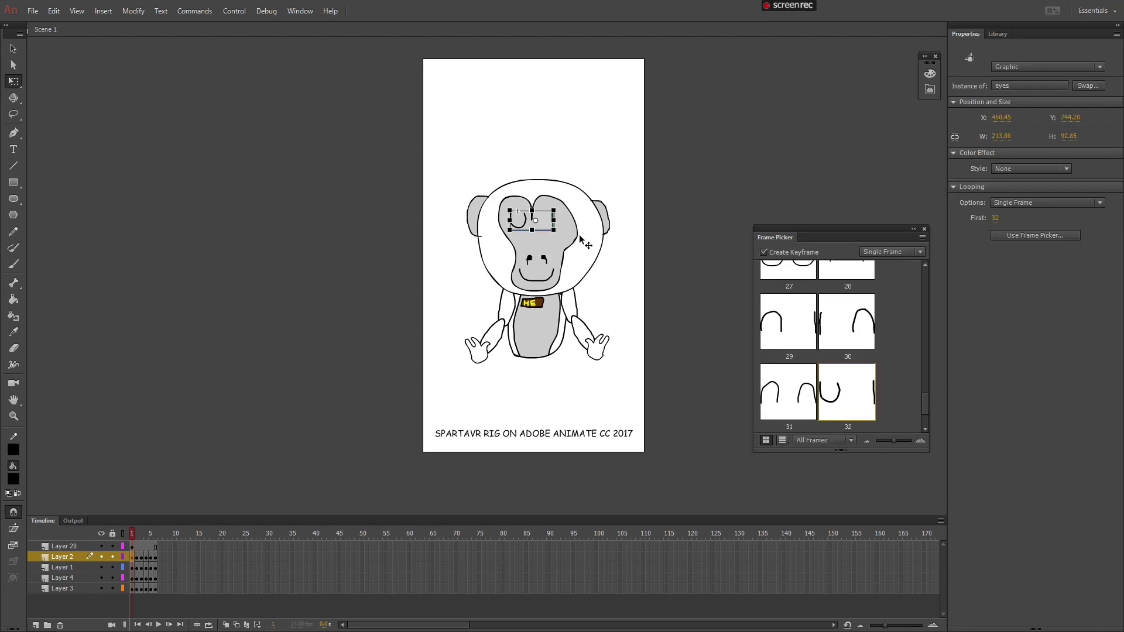
Switch the eyes symbol to frame 33 and then to frame 34, the pair of downward-curved closed eyes
scroll(824, 329, "down", 1)
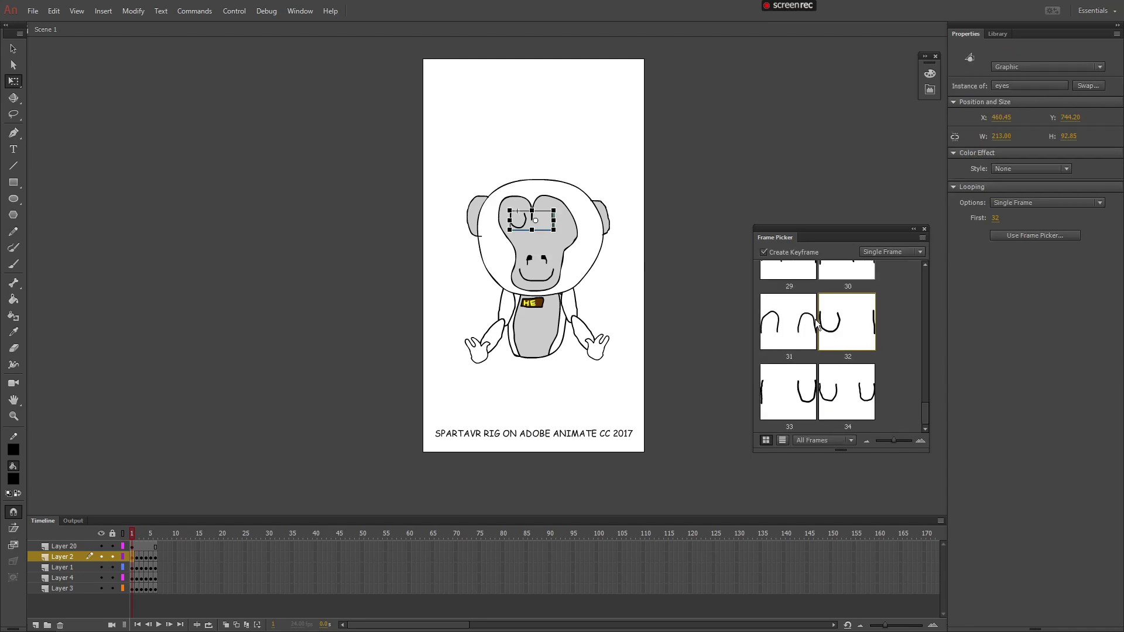
left_click(796, 380)
left_click(649, 283)
left_click(550, 223)
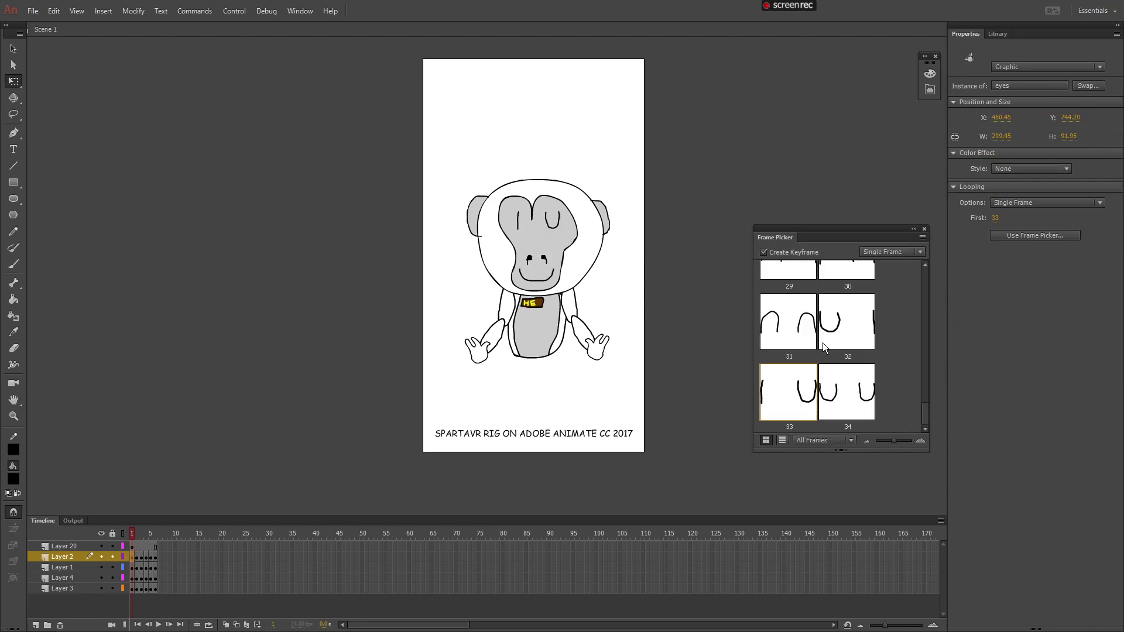
left_click(853, 381)
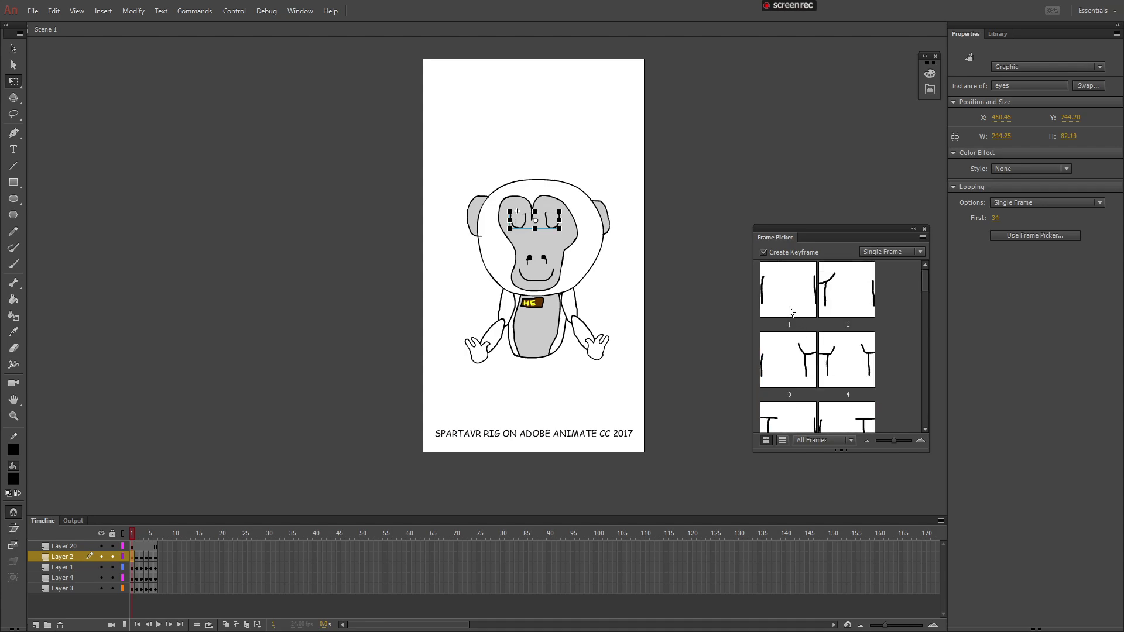
Return the eyes symbol to frame 1, the plain vertical-line eyes, and deselect it
left_click(803, 282)
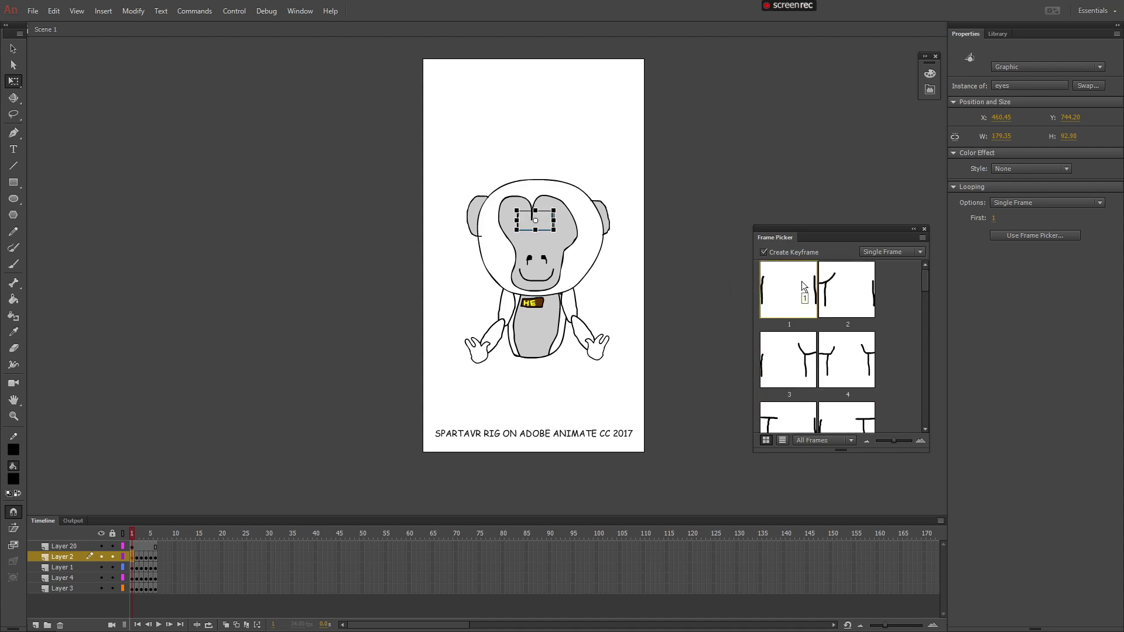
left_click(692, 263)
Switch the head symbol through frame 2 with the red anger mark, frame 3 with purple lines, and frame 4 with the exploding top
left_click(585, 257)
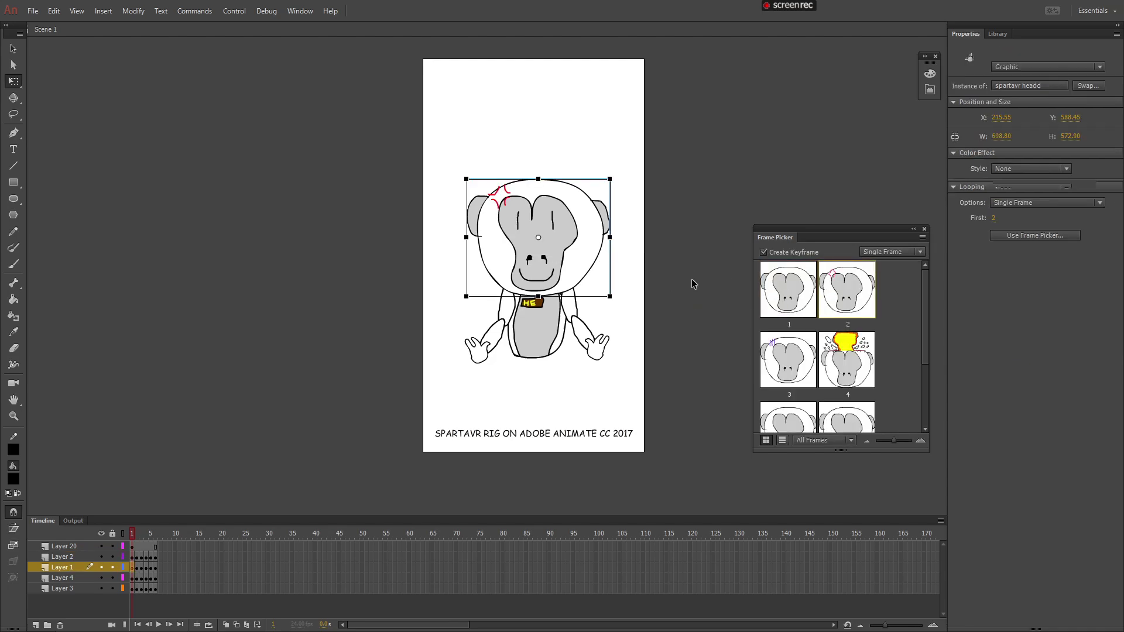
left_click(810, 359)
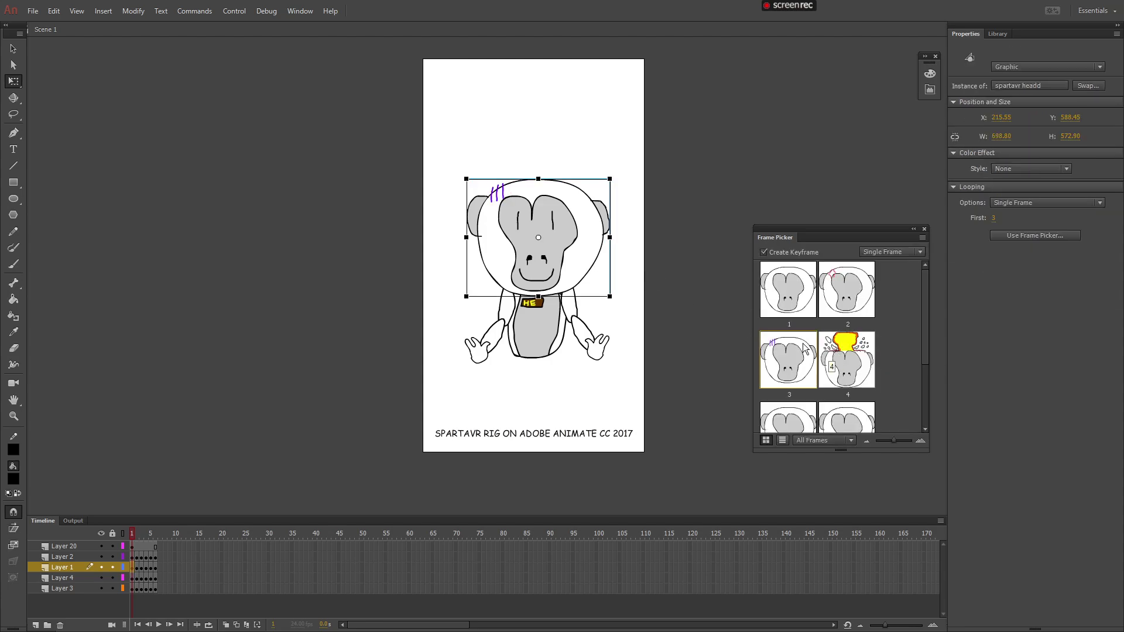
left_click(846, 359)
left_click(608, 272)
left_click(585, 259)
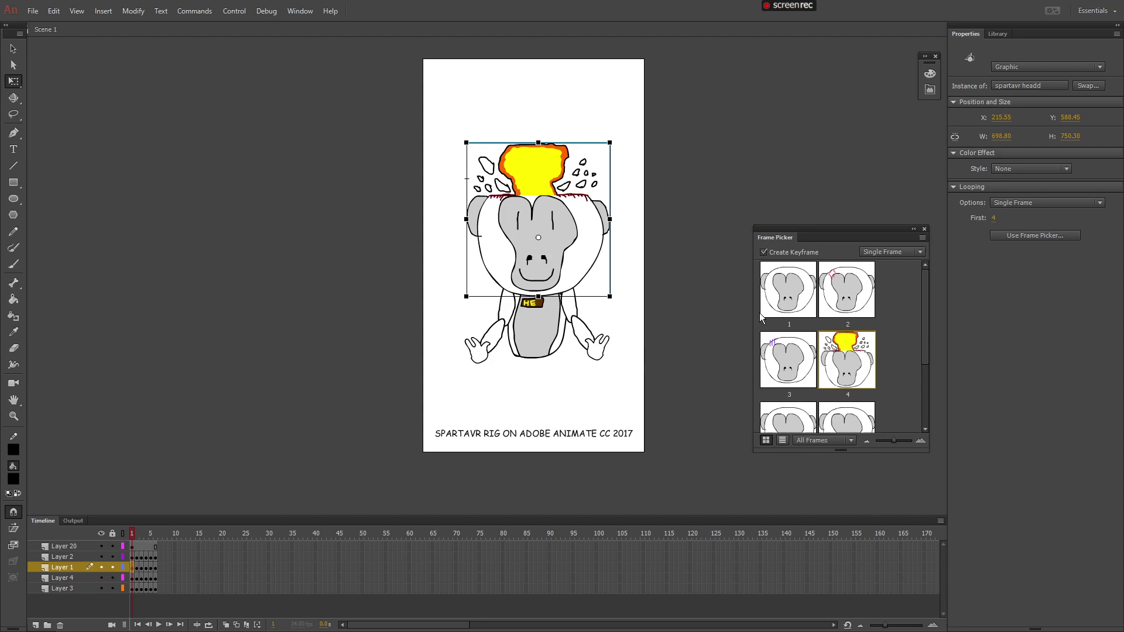
Set the head symbol to frame 5 and then to frame 6, with the green drips under the nostrils
scroll(826, 346, "down", 1)
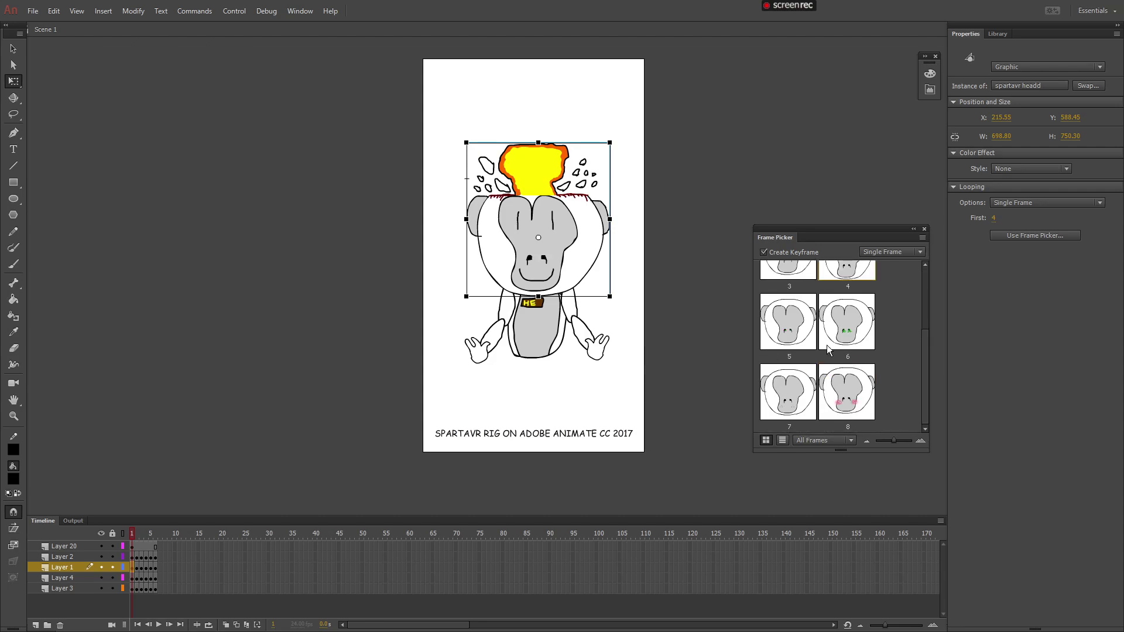
left_click(671, 289)
left_click(574, 253)
scroll(852, 346, "down", 1)
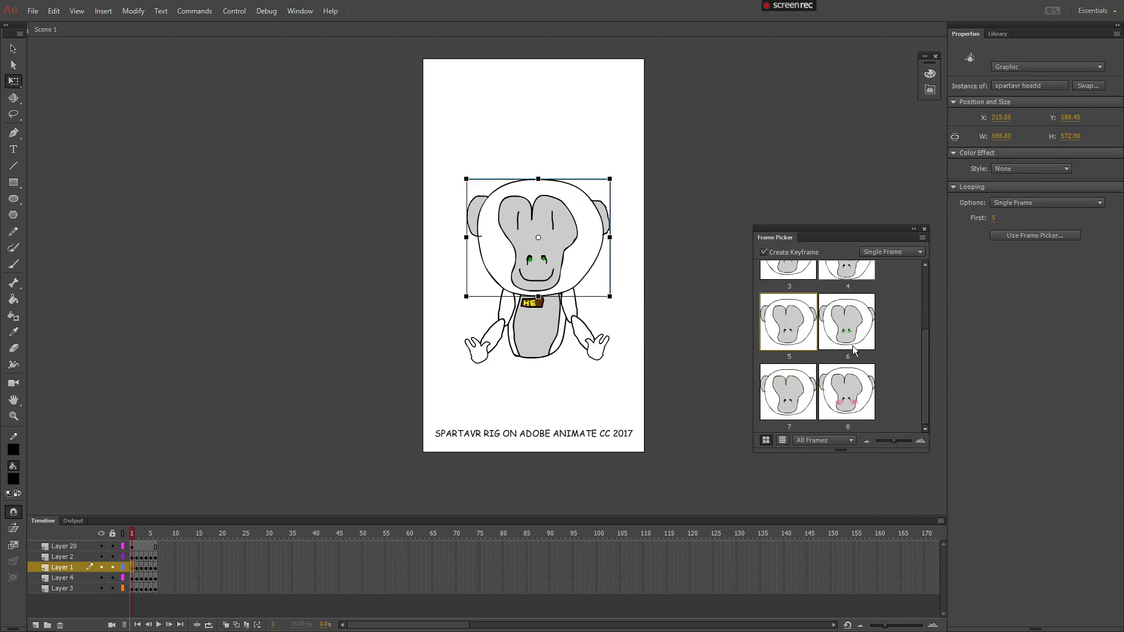
left_click(851, 346)
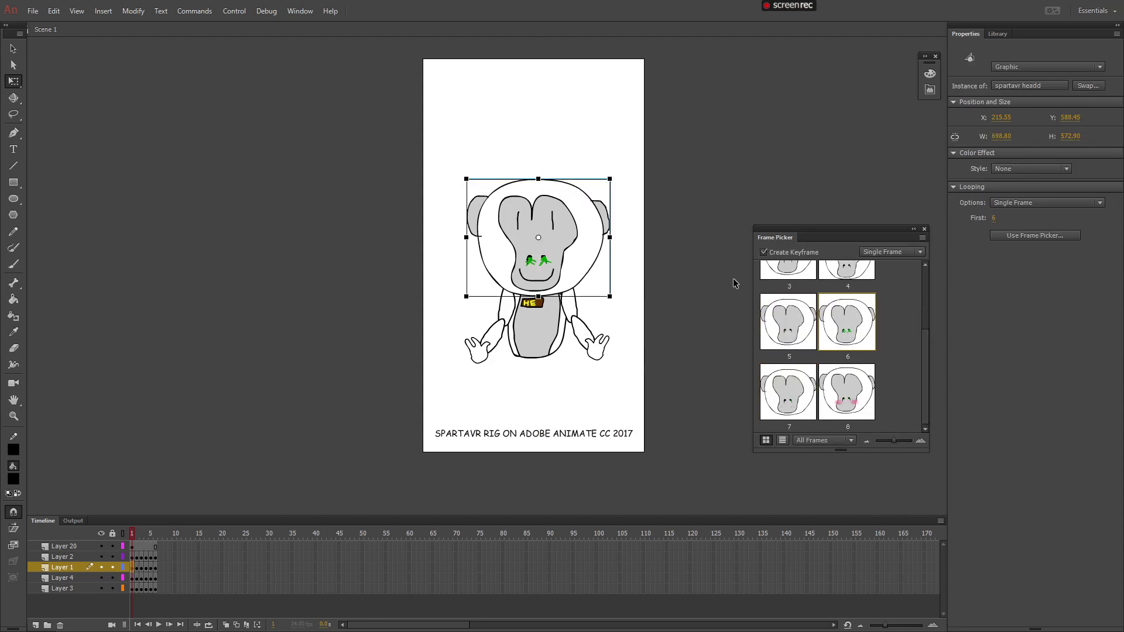
Switch the head symbol to frame 7 and frame 8, with the blushing cheeks, and return it to frame 1
left_click(792, 393)
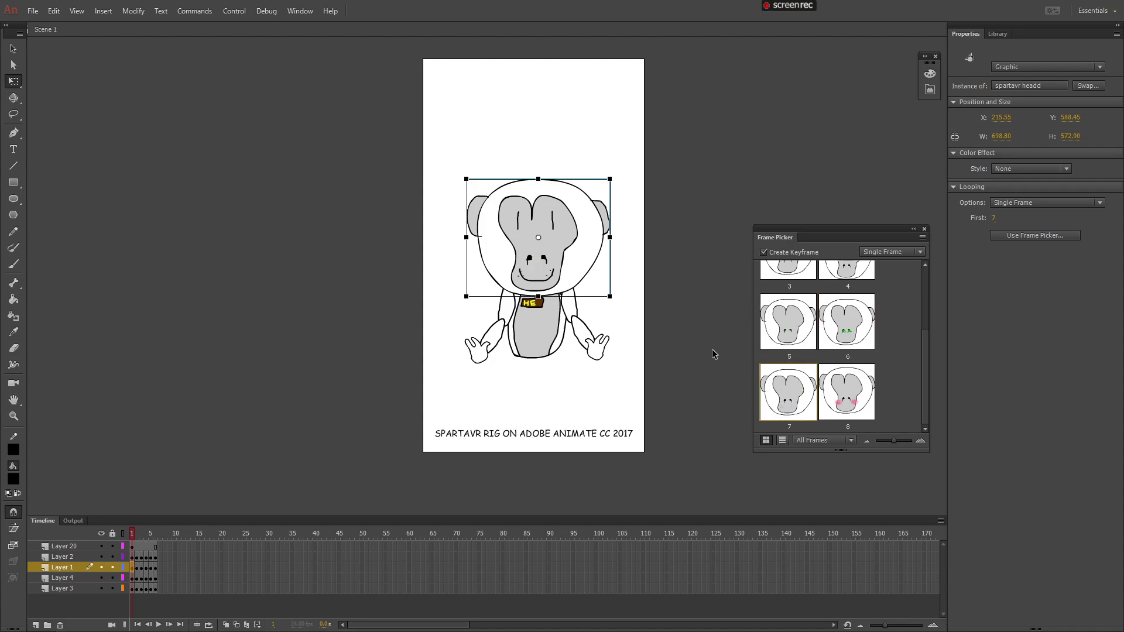
left_click(846, 387)
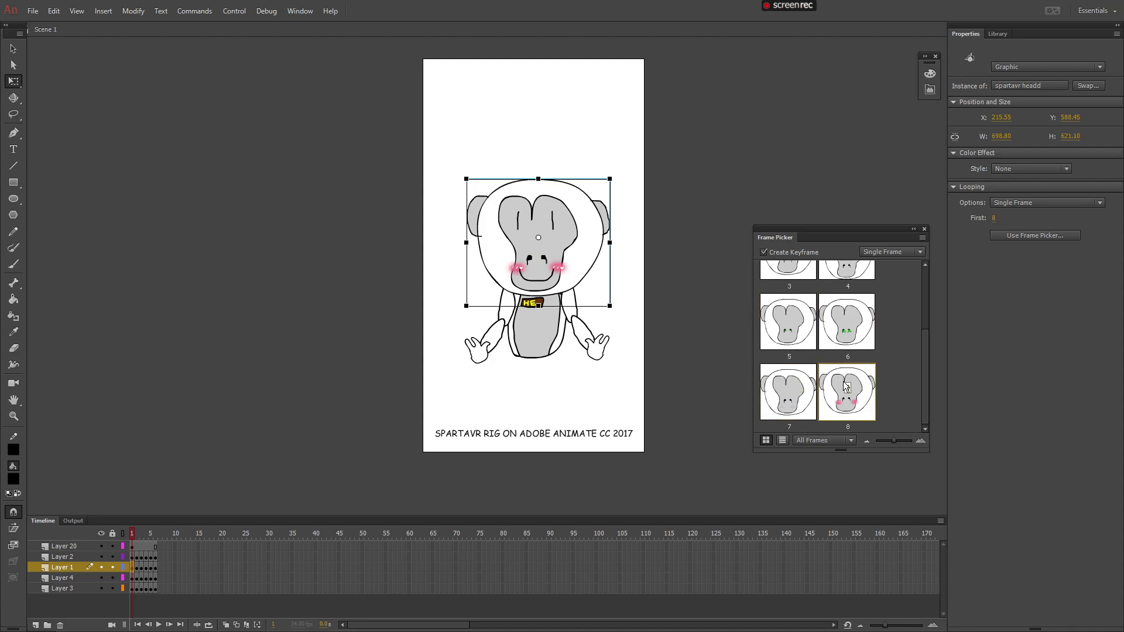
scroll(820, 346, "up", 3)
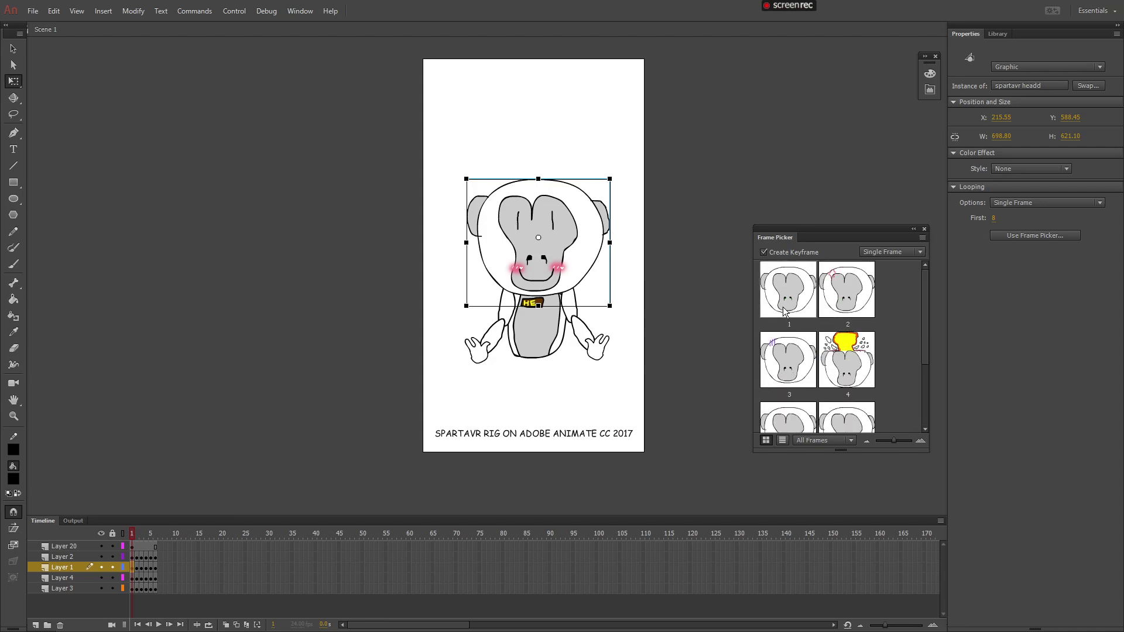
left_click(786, 312)
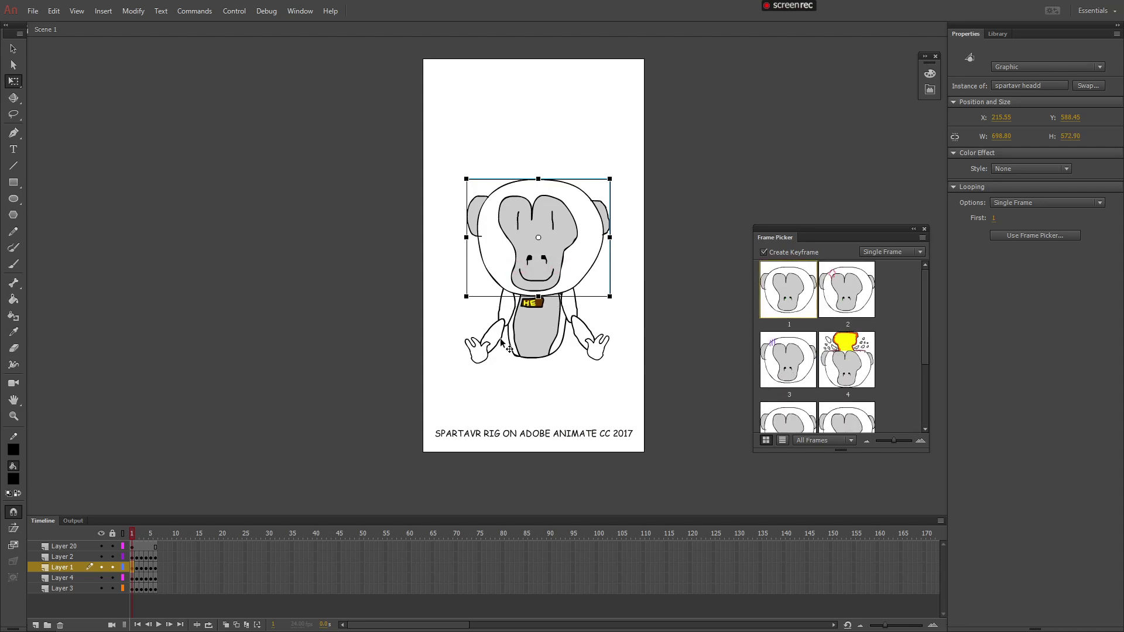
Set the mouth symbol to frame 2 and then to frame 3, the open smiles with a red tongue
left_click(531, 280)
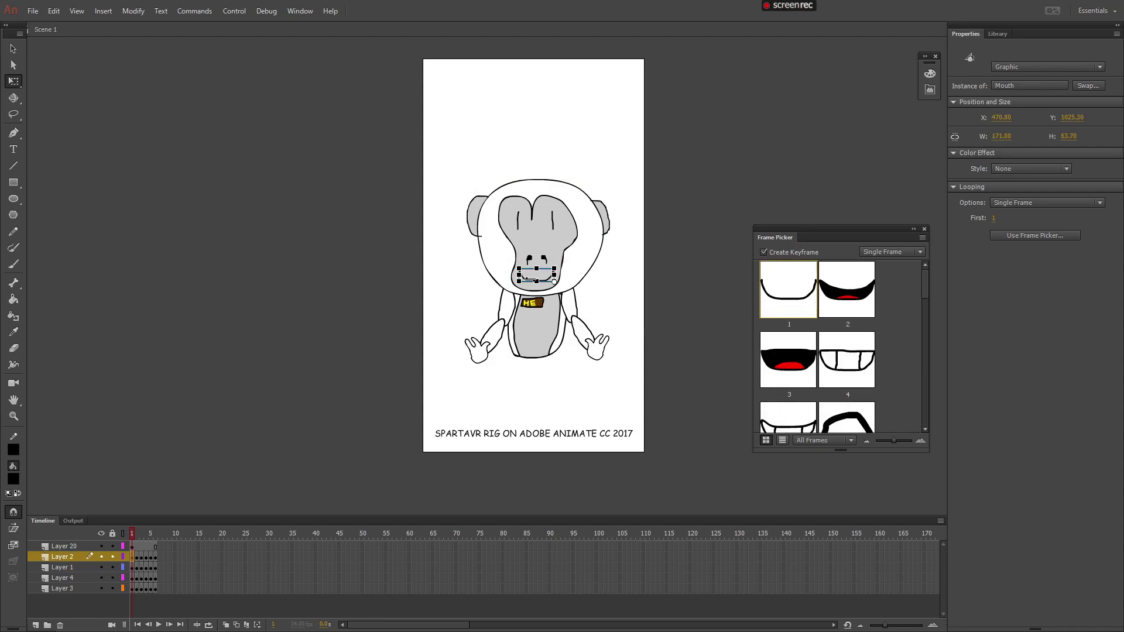
left_click(858, 302)
left_click(529, 275)
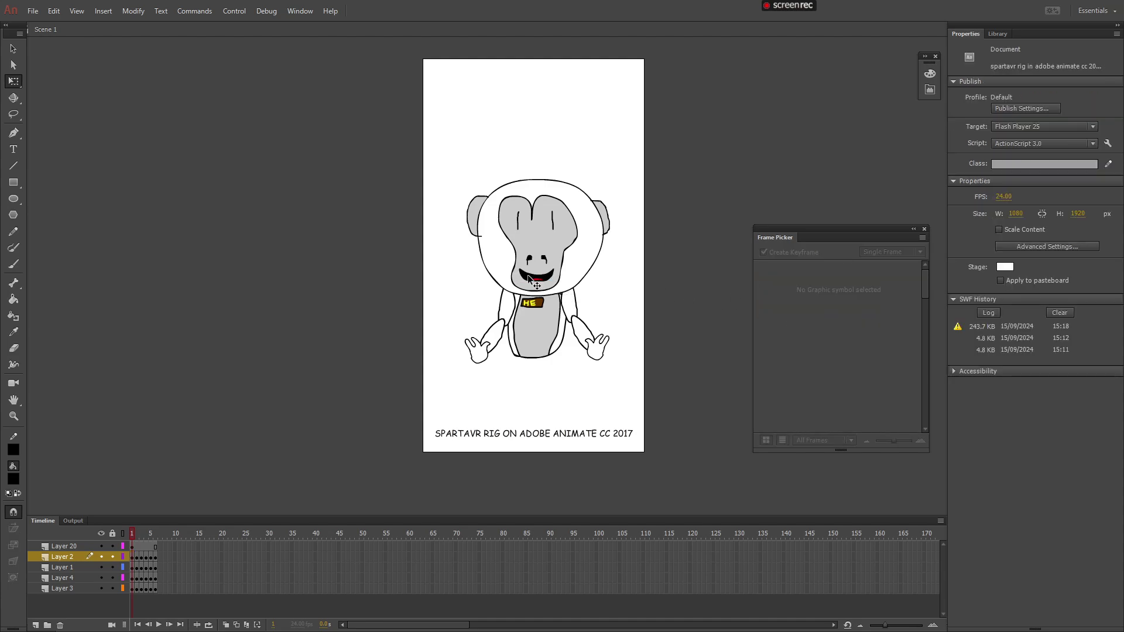
left_click(528, 273)
left_click(797, 353)
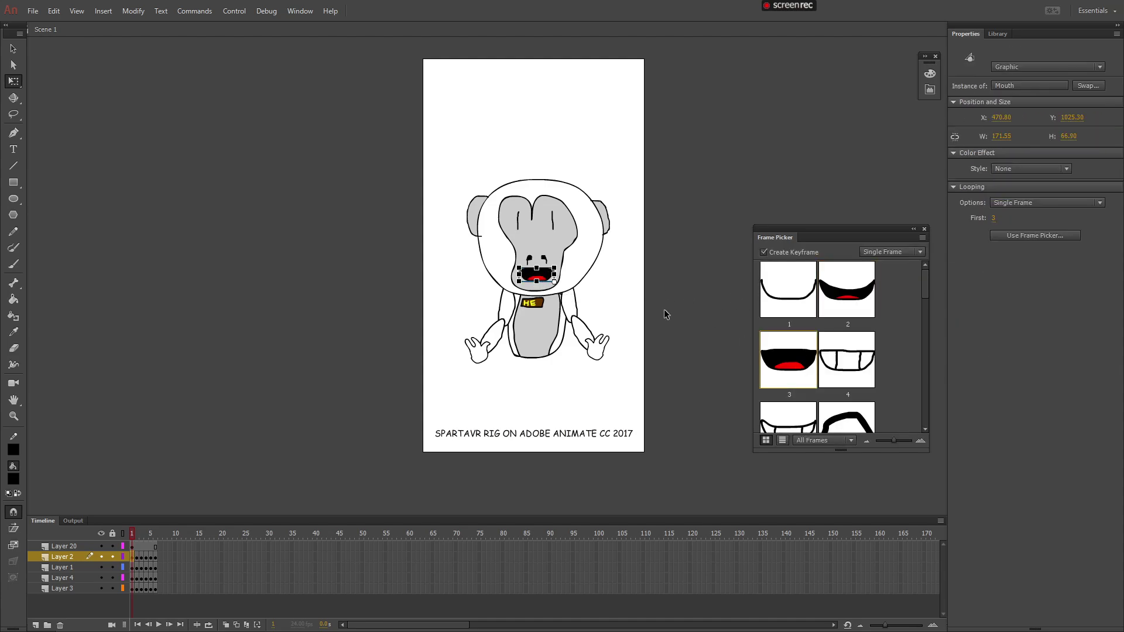
Switch the mouth symbol to frame 4 and then to frame 5, the toothy grins, viewing each on the face
left_click(539, 277)
left_click(540, 276)
left_click(821, 346)
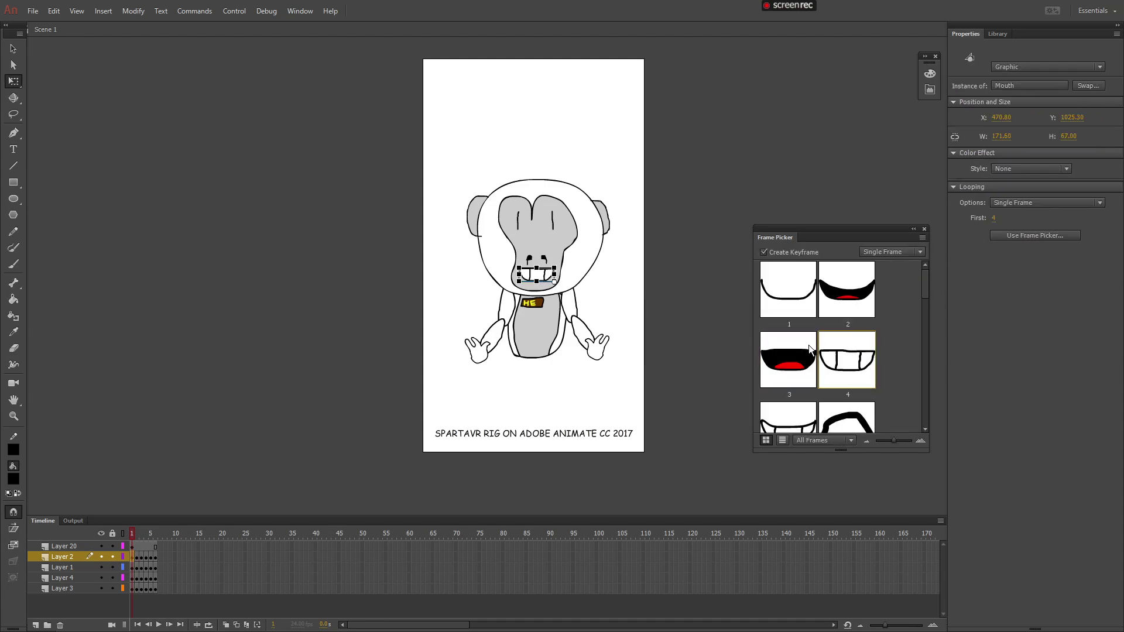
left_click(536, 275)
left_click(536, 275)
left_click(536, 275)
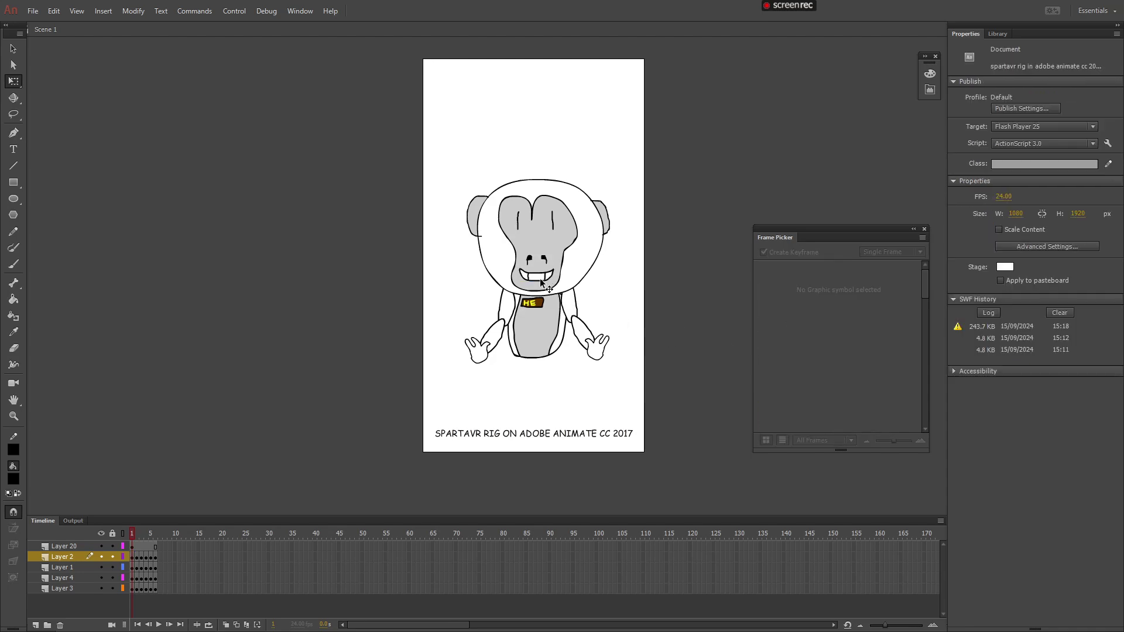
Set the mouth symbol to frame 6, the small frown, and then to frame 7, the wide frown
left_click(536, 275)
left_click(829, 388)
left_click(533, 273)
left_click(539, 281)
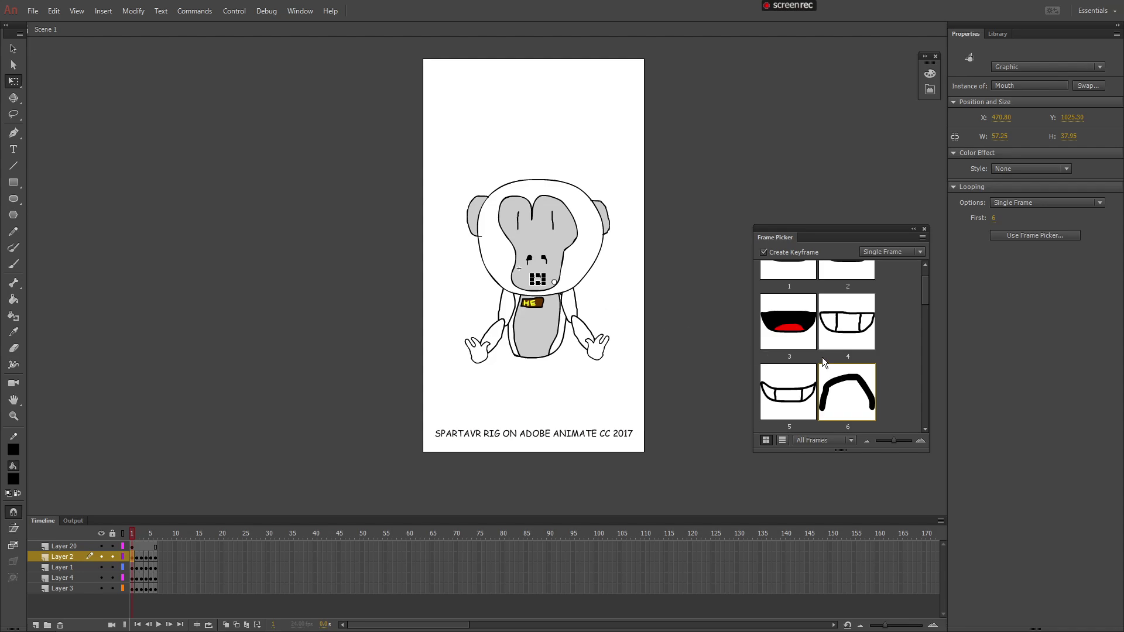
left_click(773, 311)
left_click(666, 292)
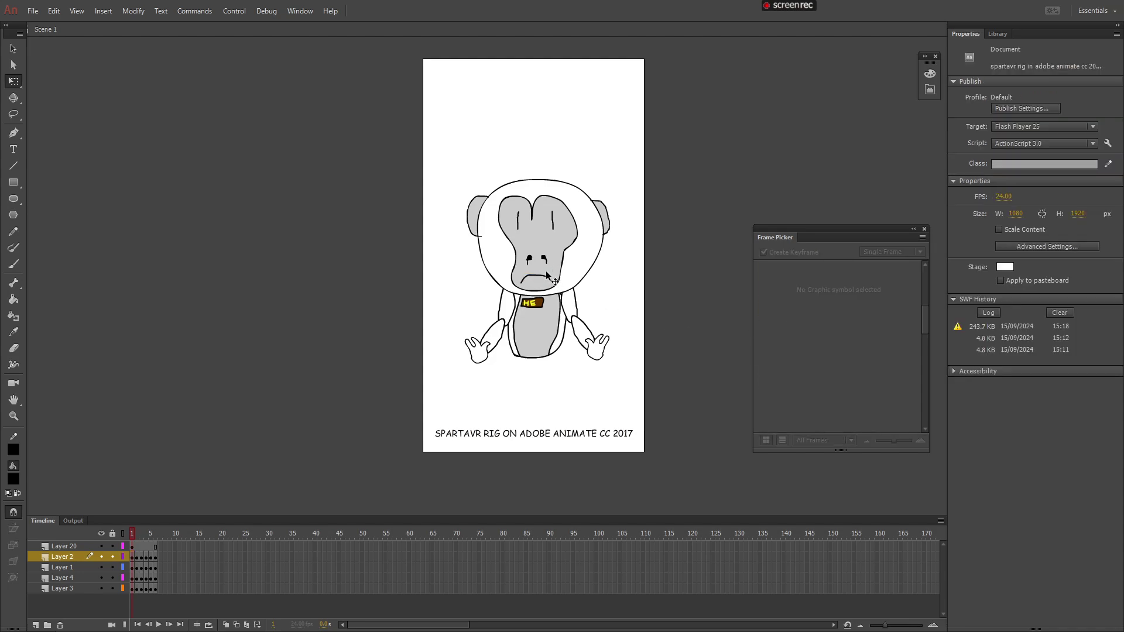
Switch the mouth symbol to frame 8 and then to frame 9, the open frowning mouths with a red tongue
left_click(548, 280)
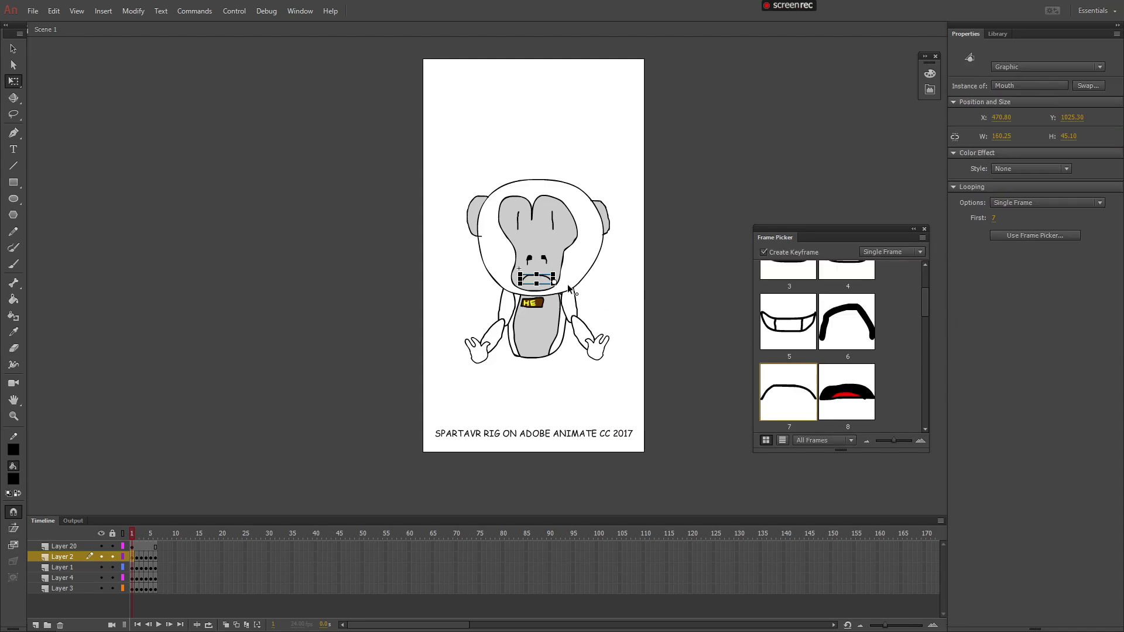
left_click(837, 381)
left_click(679, 325)
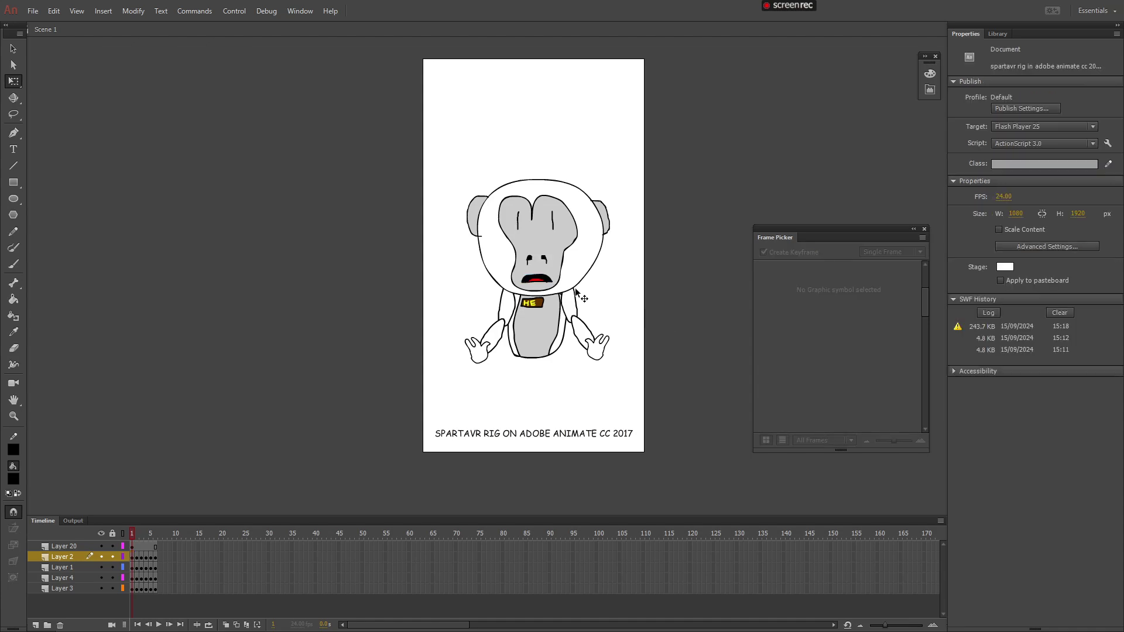
left_click(538, 280)
scroll(808, 334, "down", 3)
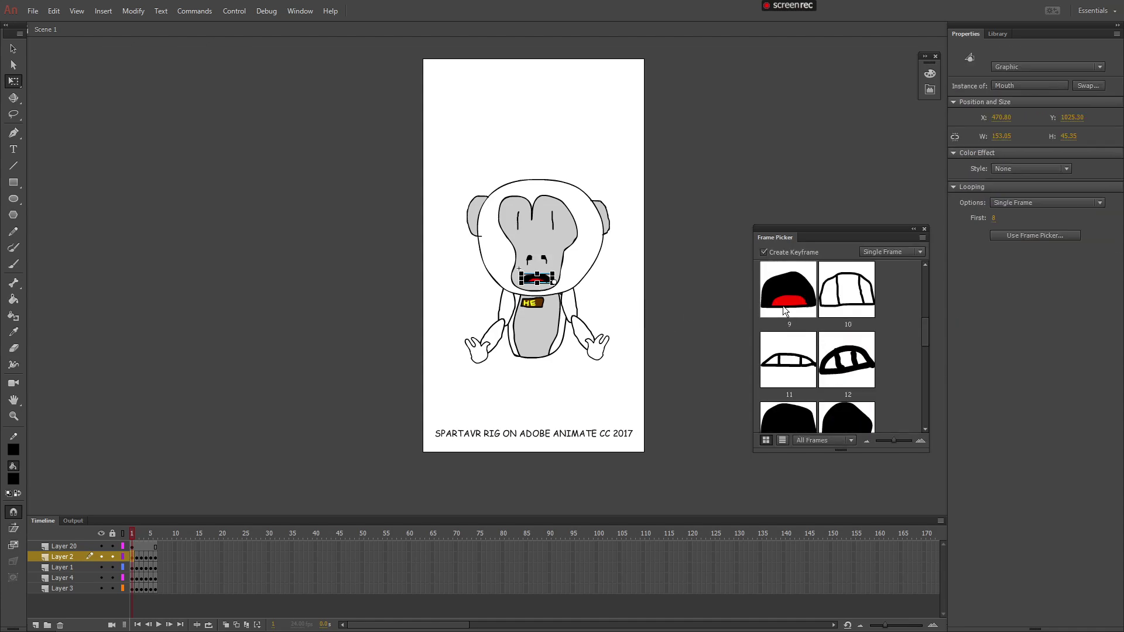
left_click(783, 305)
left_click(620, 287)
Set the mouth symbol to frame 10, the large bared teeth, and then to frame 11, the thin row of teeth
left_click(537, 283)
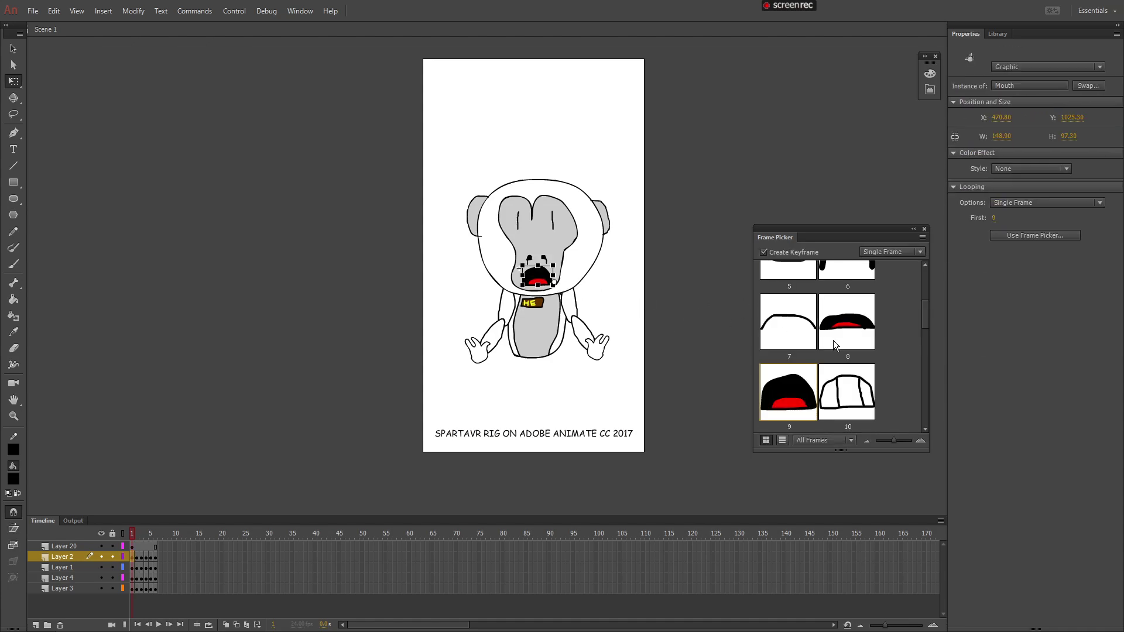
left_click(809, 387)
left_click(586, 291)
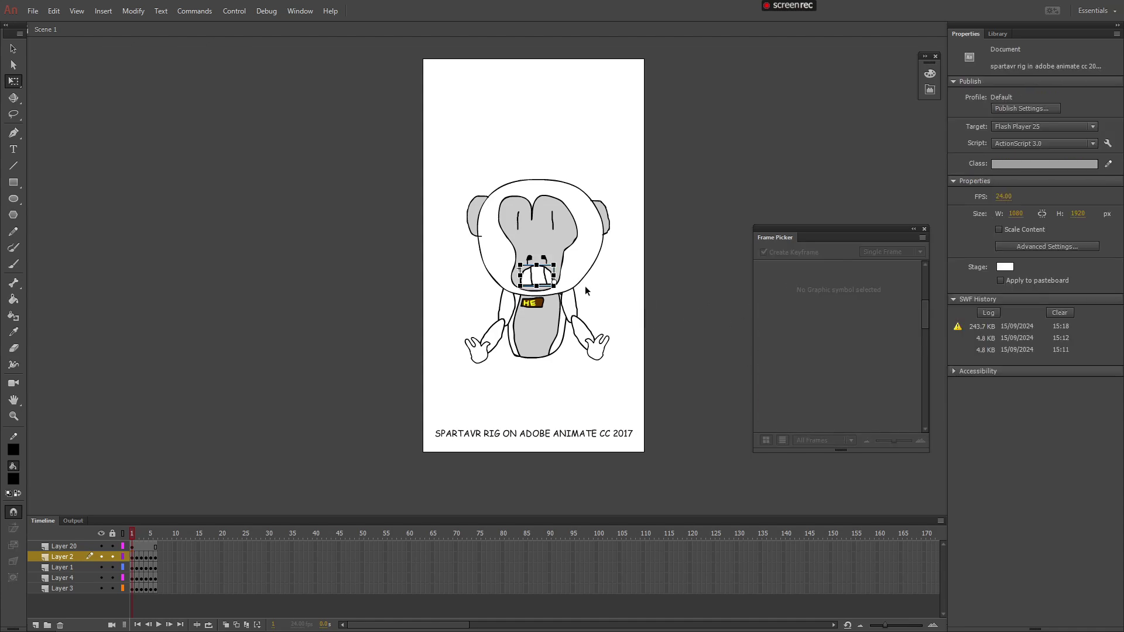
left_click(538, 278)
left_click(785, 304)
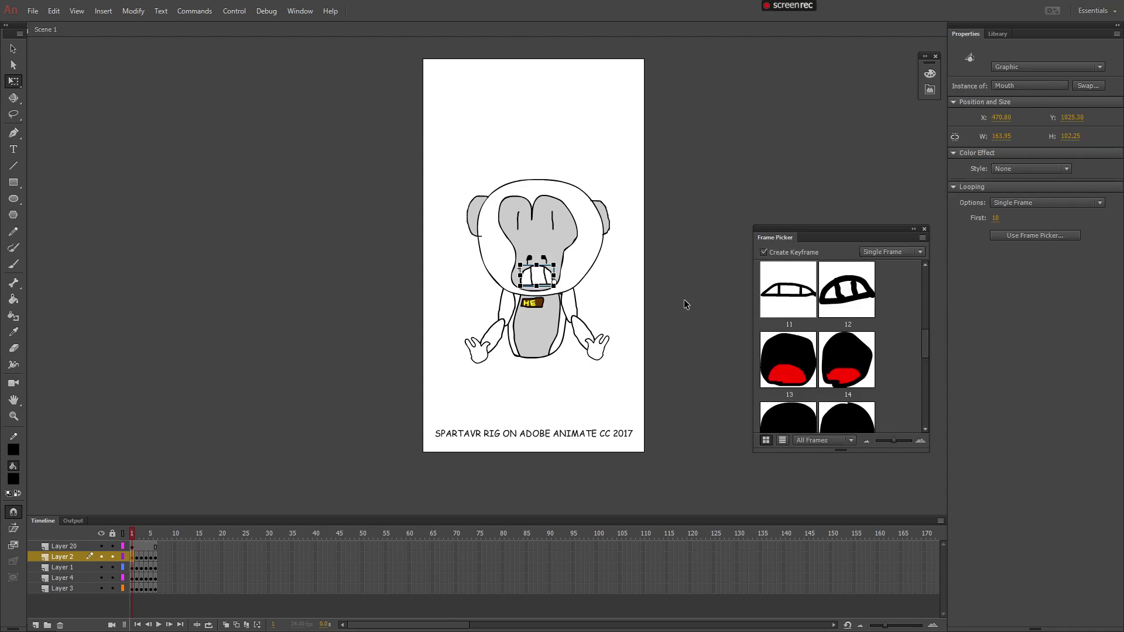
left_click(683, 303)
Switch the mouth symbol to frame 12, the small toothy mouth, and then to frame 13, the large round open mouth
left_click(541, 282)
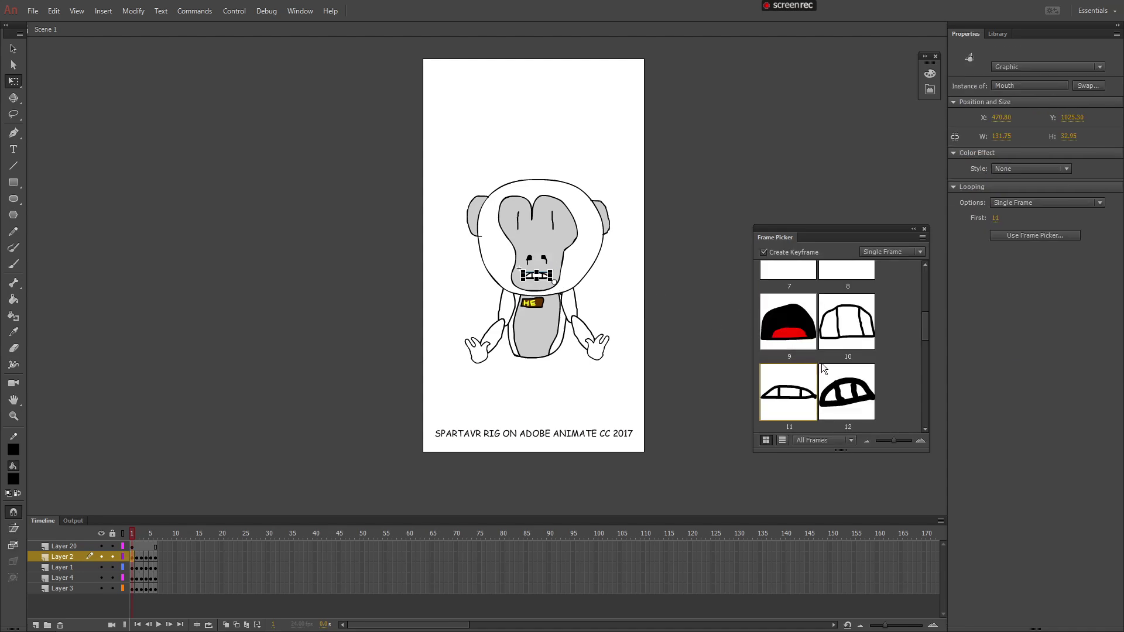
left_click(828, 369)
left_click(660, 307)
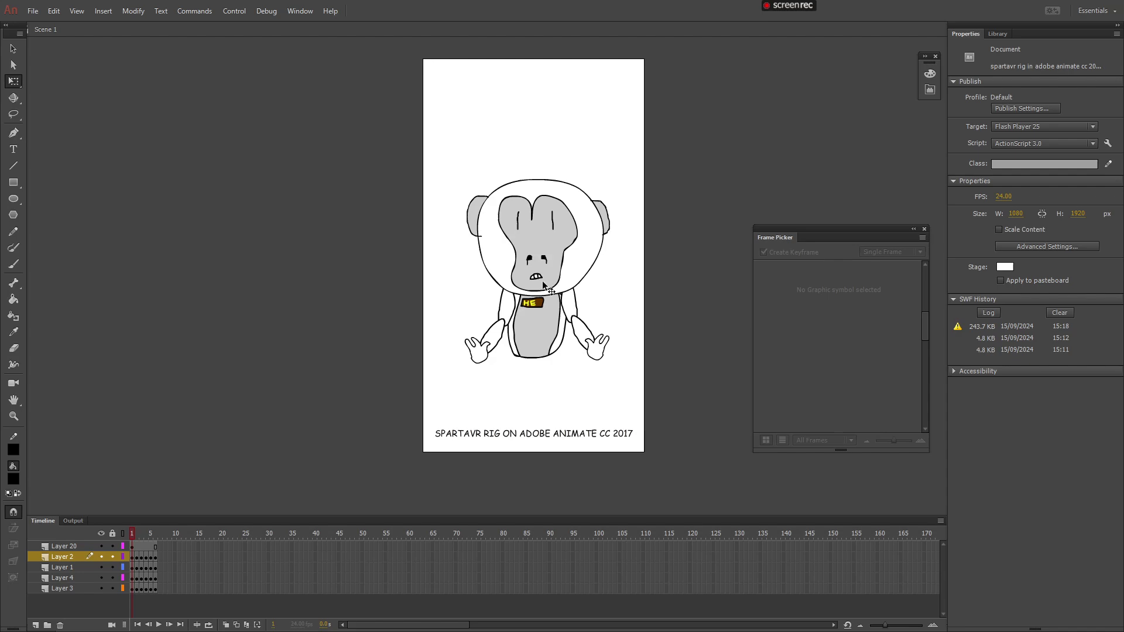
left_click(539, 277)
scroll(820, 351, "down", 2)
left_click(788, 290)
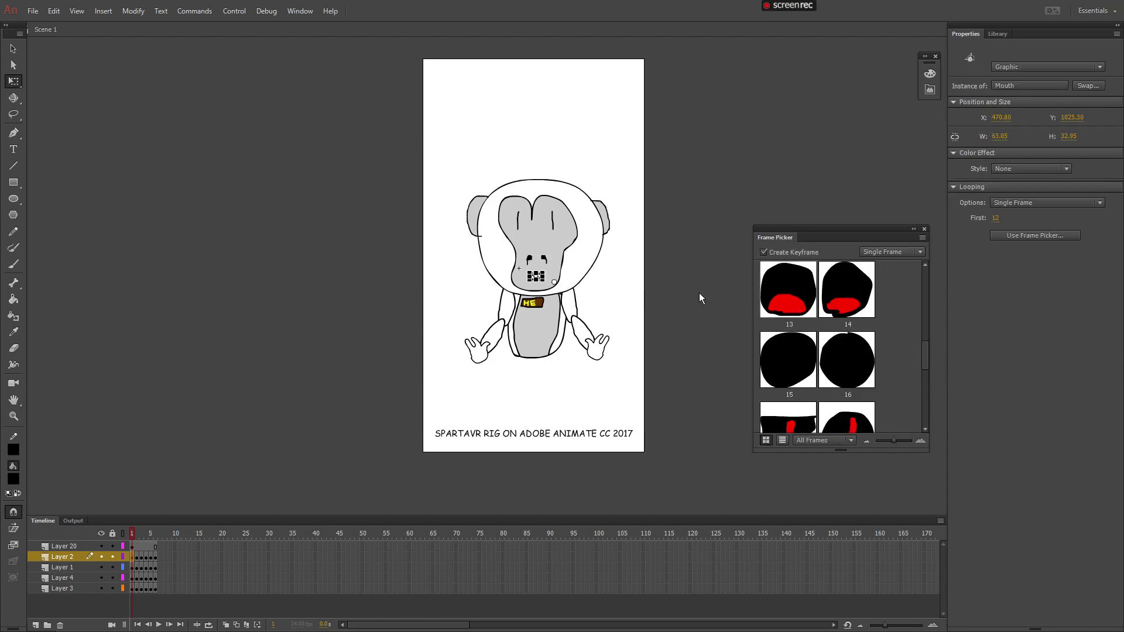
left_click(672, 292)
Set the mouth symbol to frame 14, the smaller open mouth, and then to frame 15, the small black circle
left_click(539, 277)
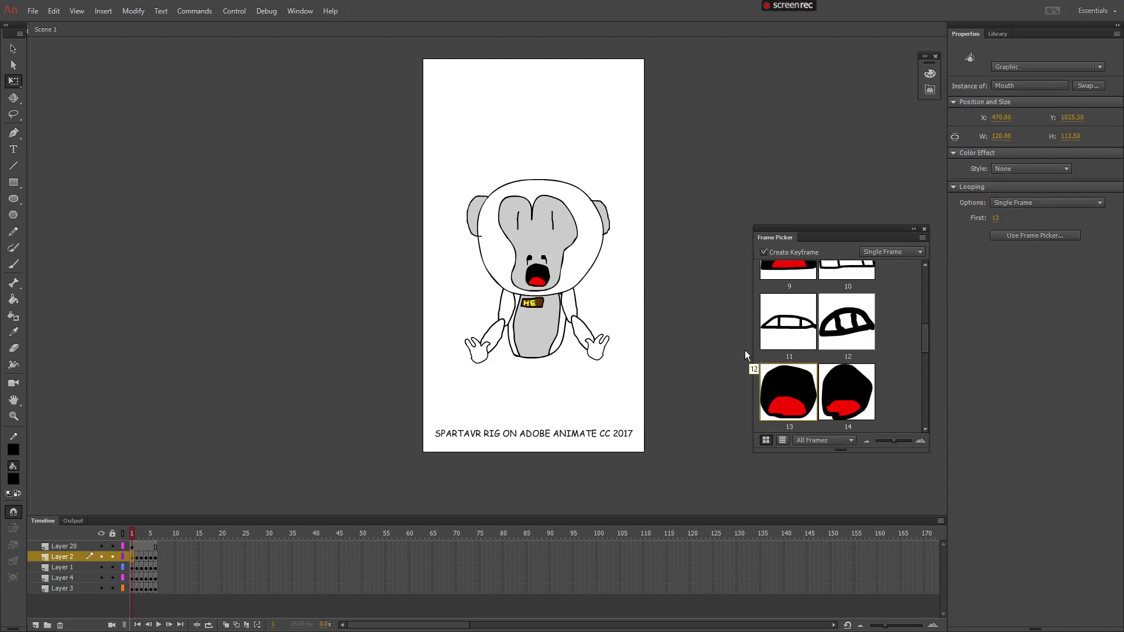
left_click(847, 391)
left_click(711, 328)
left_click(540, 274)
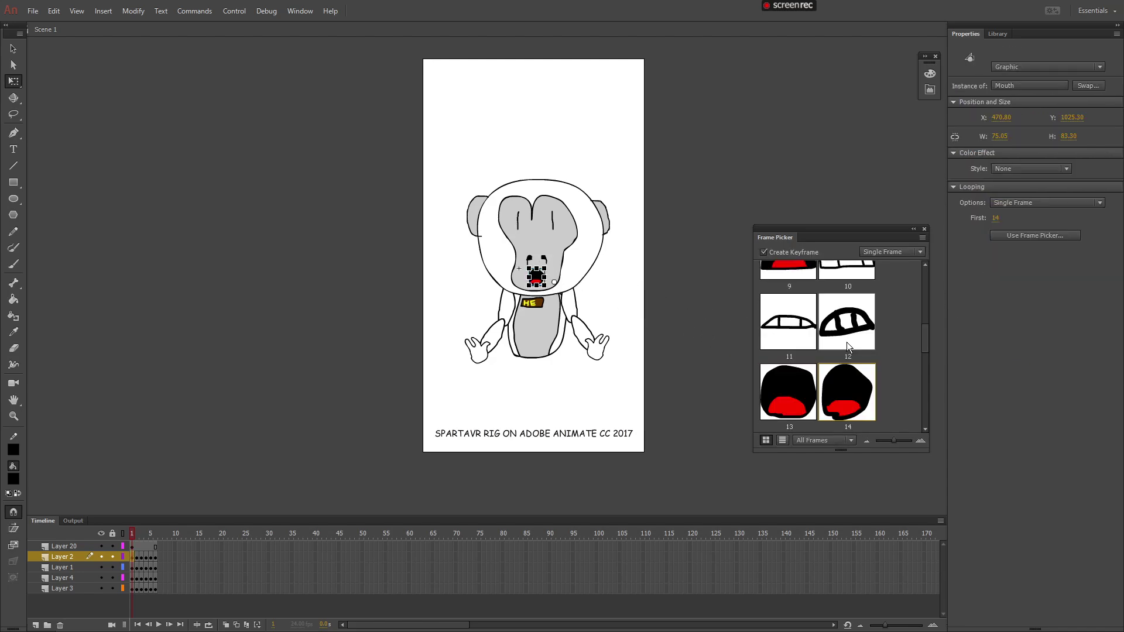
scroll(831, 340, "down", 3)
left_click(773, 304)
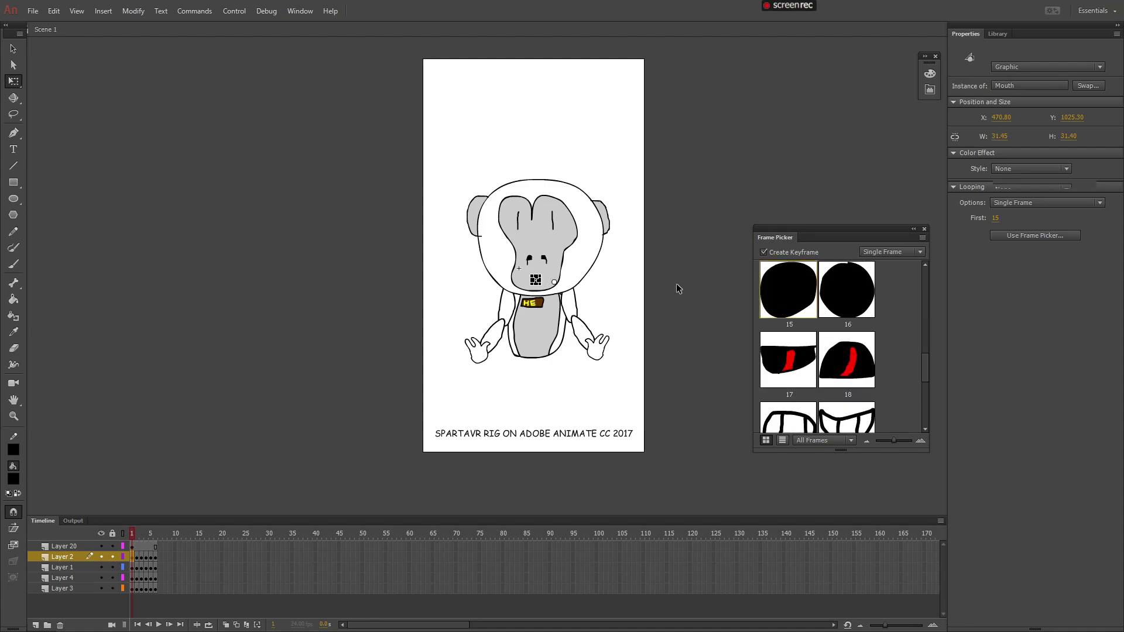
left_click(677, 287)
Switch the mouth symbol to frame 16, the tiny black dot, and view it on the face without the selection
left_click(539, 279)
left_click(835, 379)
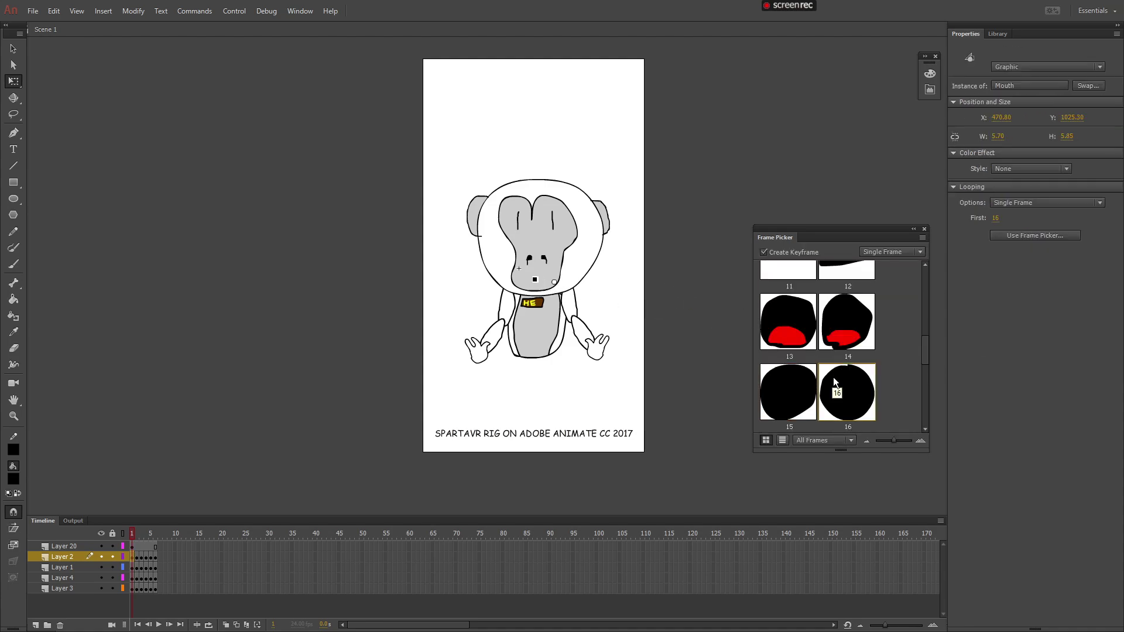
left_click(685, 322)
left_click(534, 278)
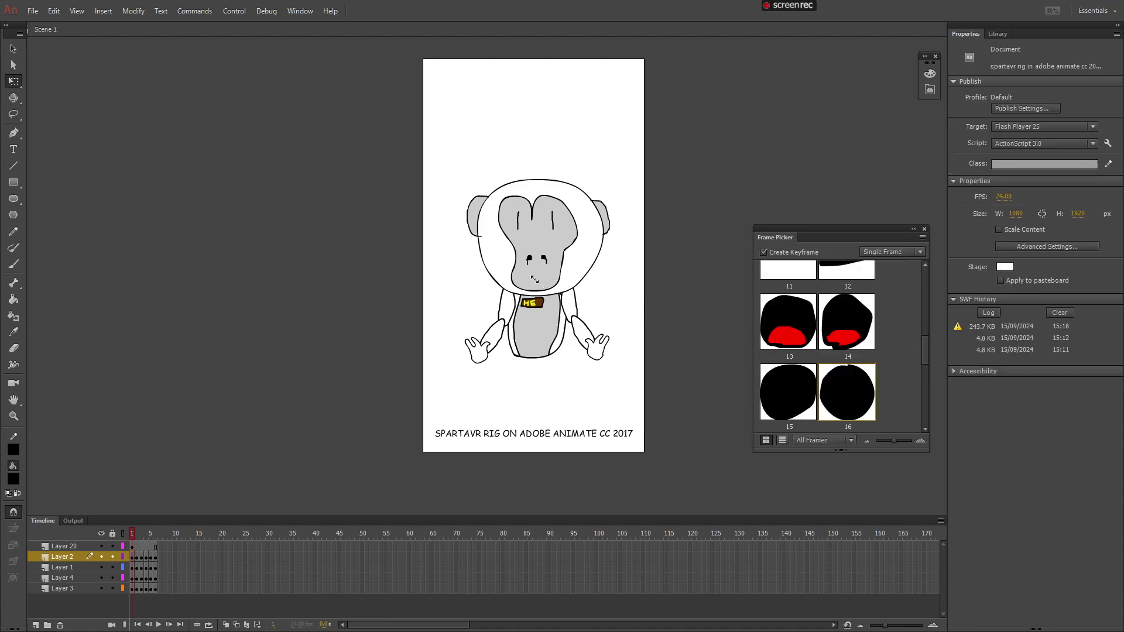
Set the mouth symbol to frame 17, the wide open mouth with red tongue, and then to frame 18, the domed open mouth
scroll(841, 357, "down", 1)
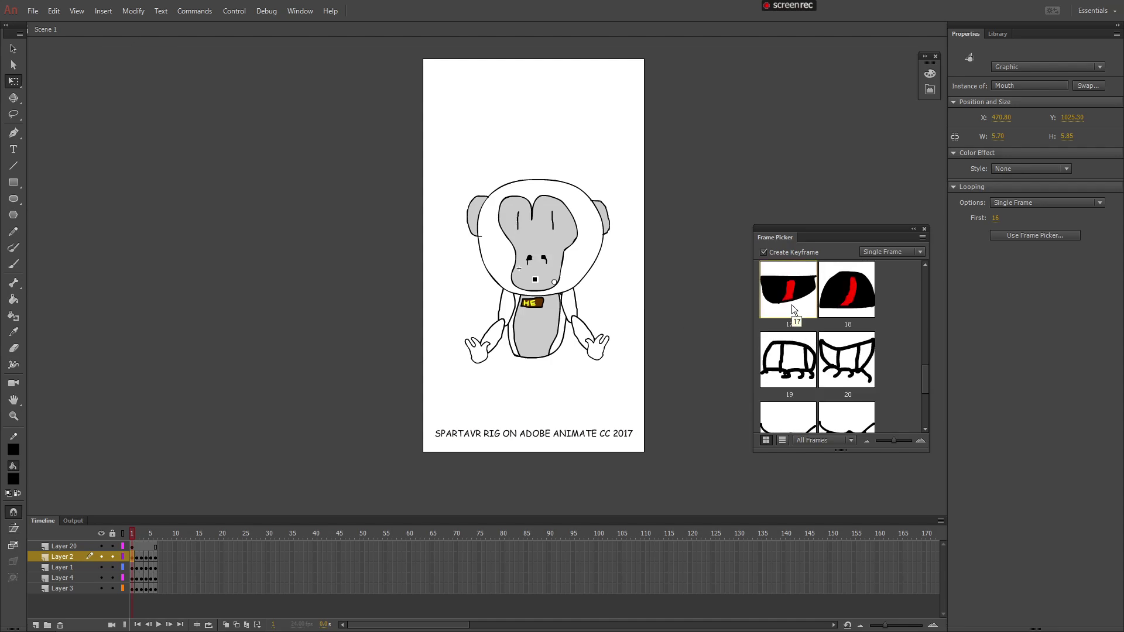
left_click(791, 305)
left_click(732, 313)
left_click(534, 278)
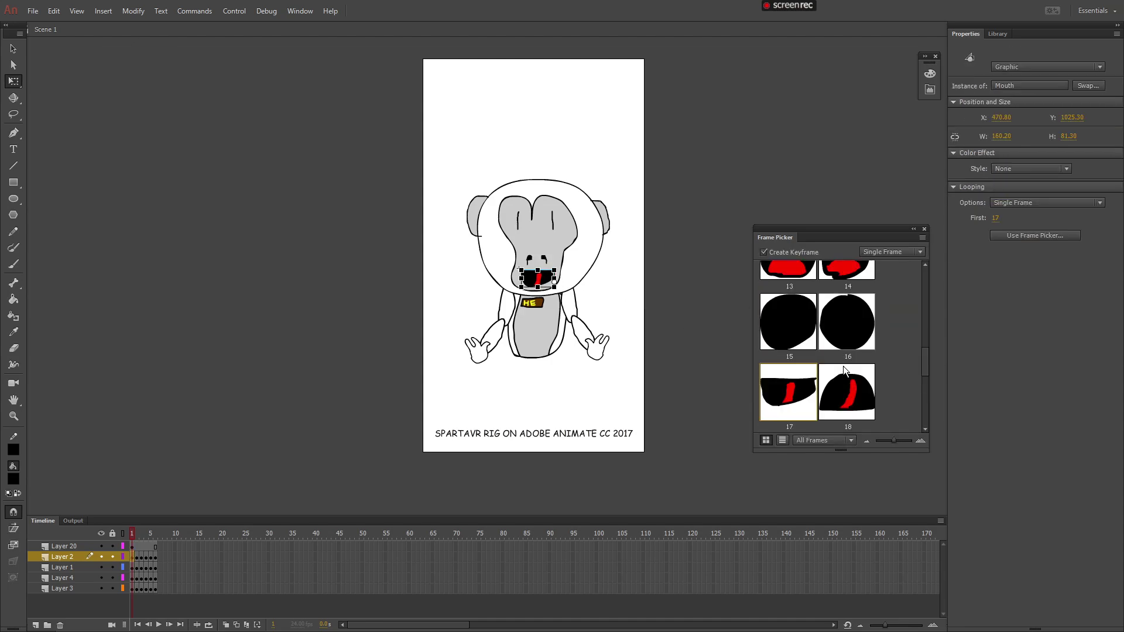
left_click(787, 391)
left_click(687, 323)
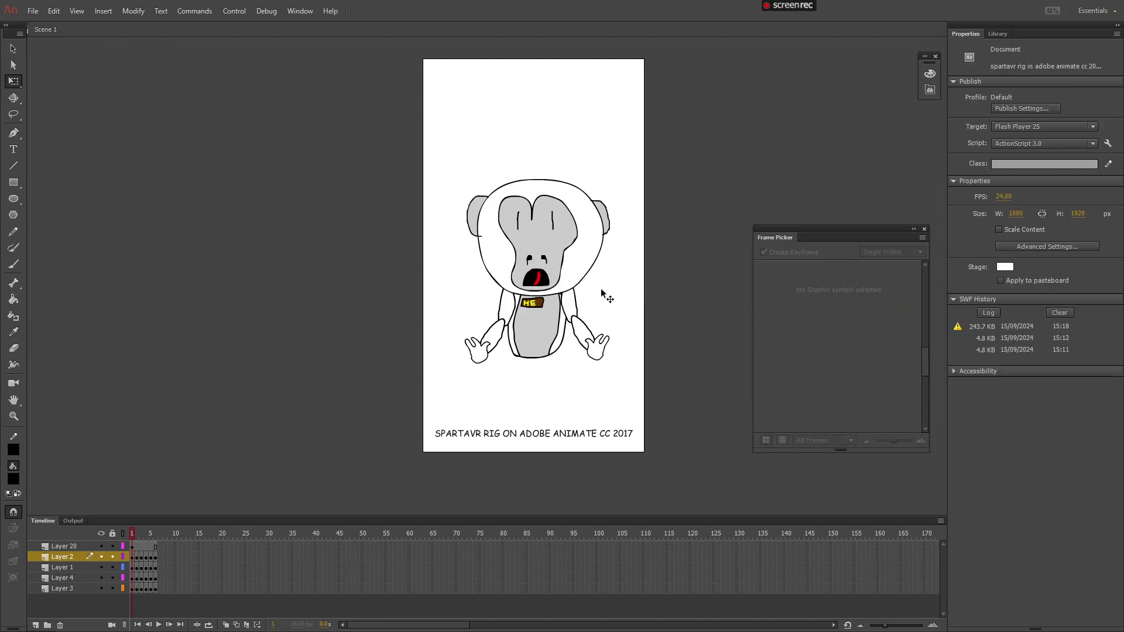
Switch the mouth symbol to frame 19, the domed row of teeth, and then to frame 20, the upturned toothy grin
left_click(534, 279)
scroll(846, 350, "down", 1)
left_click(781, 303)
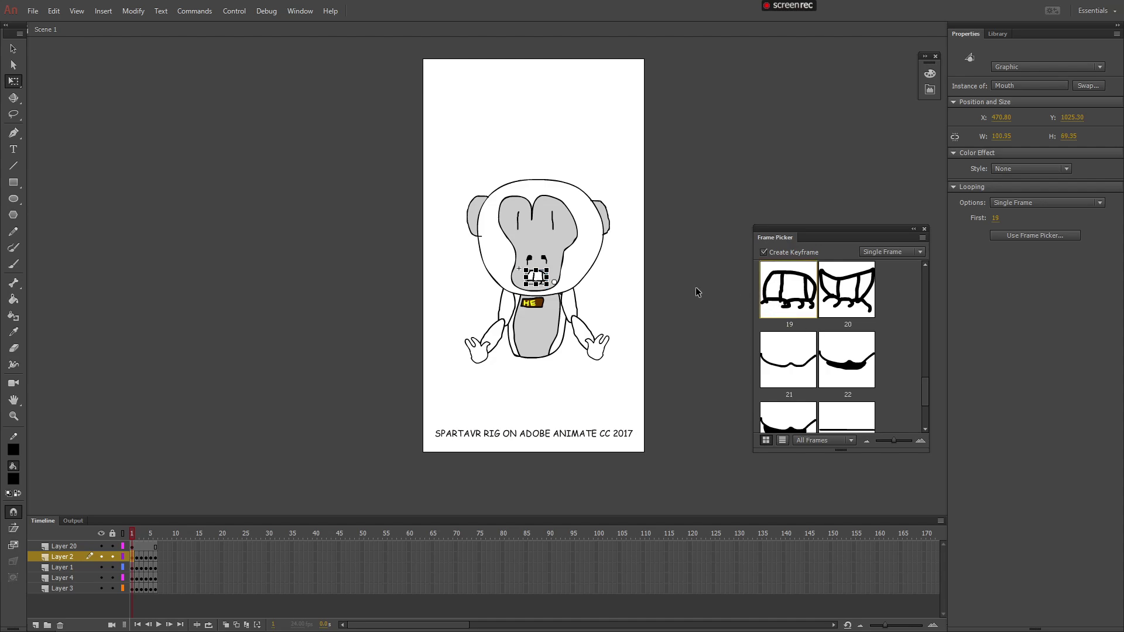
left_click(695, 294)
left_click(536, 281)
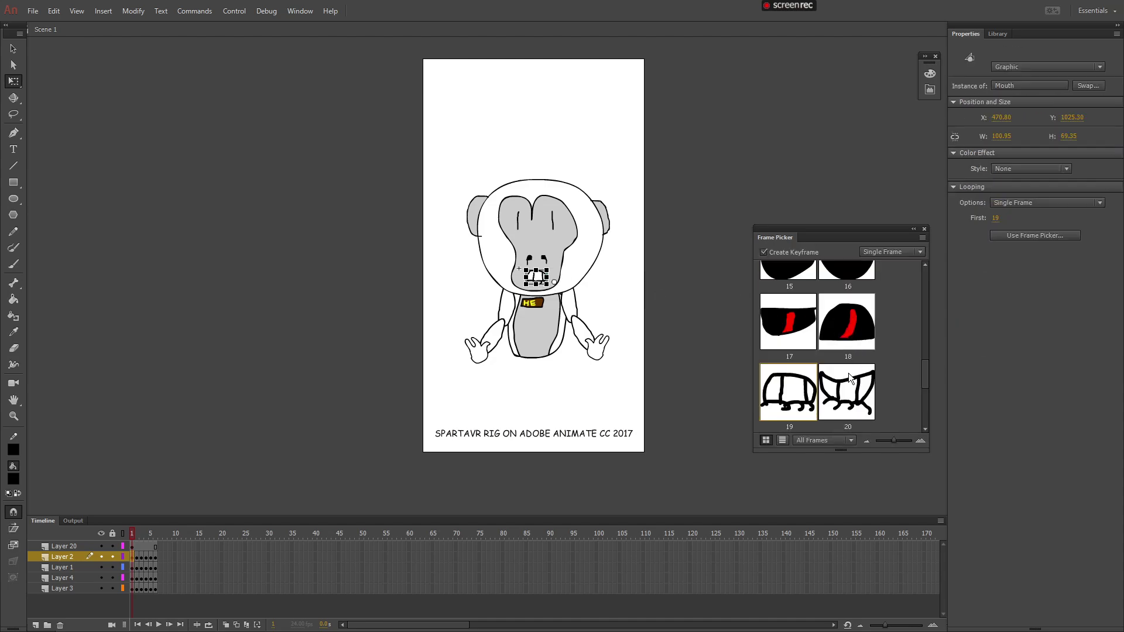
left_click(698, 324)
Set the mouth symbol to frame 21, the thin wavy smile, and then to frame 22, the slightly open wavy smile
left_click(542, 282)
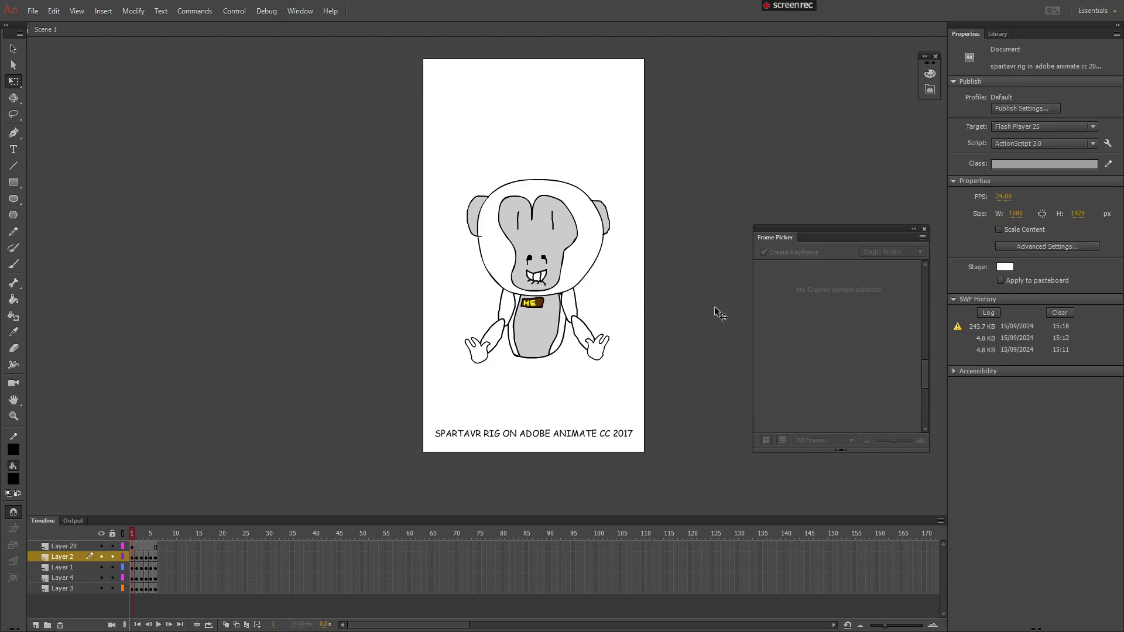
left_click(847, 290)
scroll(791, 304, "down", 2)
left_click(788, 289)
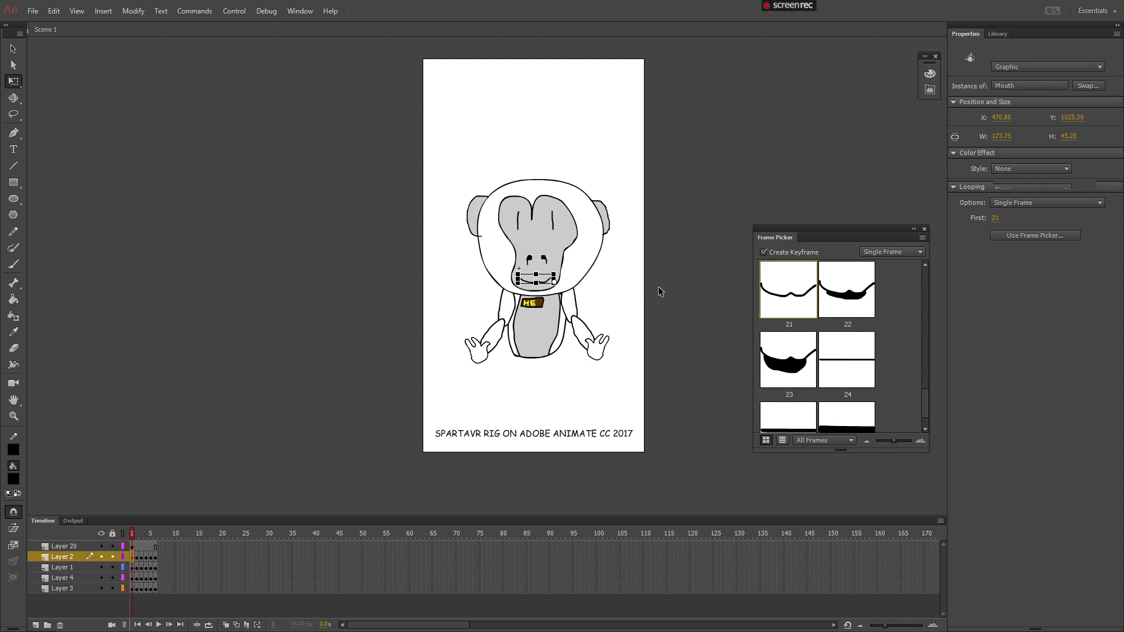
left_click(657, 291)
left_click(535, 280)
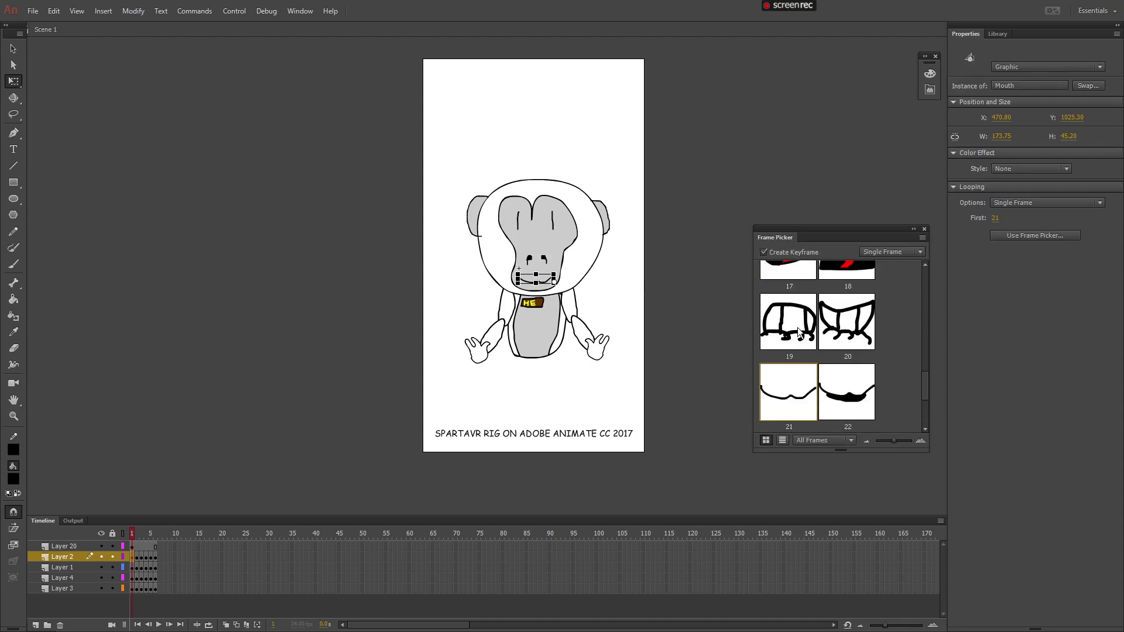
left_click(847, 392)
left_click(687, 328)
Switch the mouth symbol through frames 23 to 26, from the thick open wavy smile to the shortest straight line
left_click(555, 287)
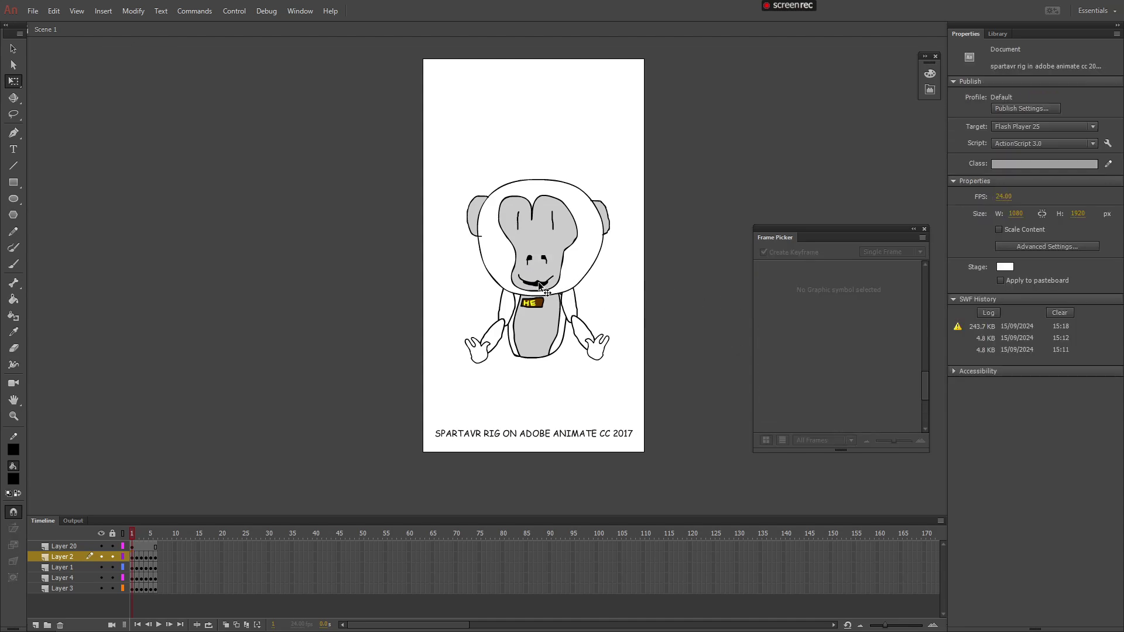
scroll(842, 350, "down", 2)
left_click(684, 293)
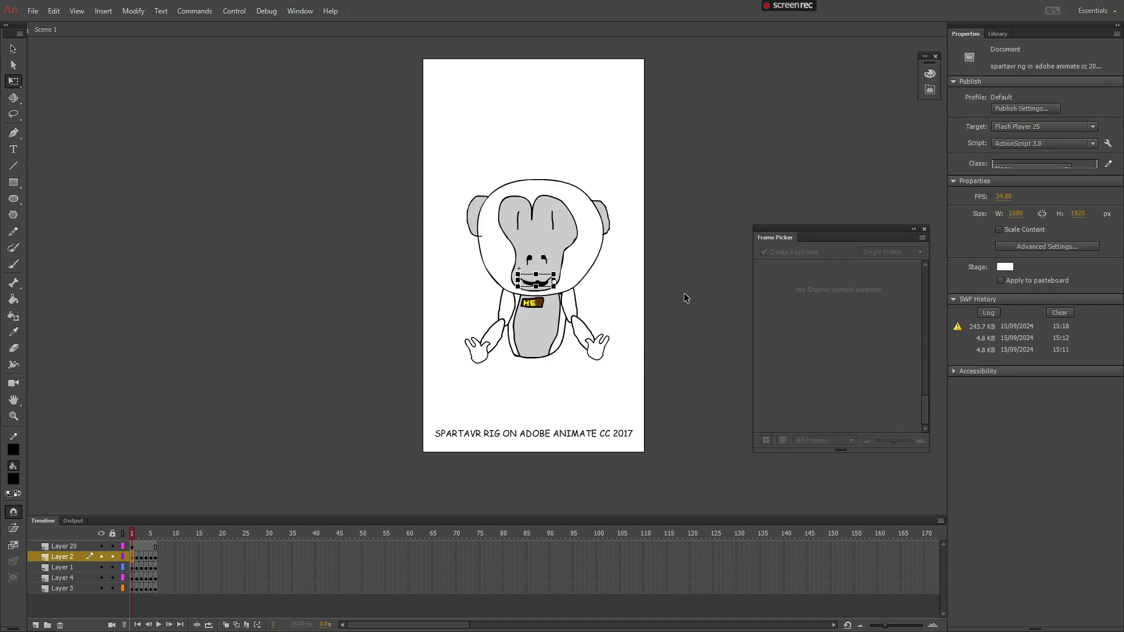
left_click(543, 285)
scroll(833, 369, "down", 2)
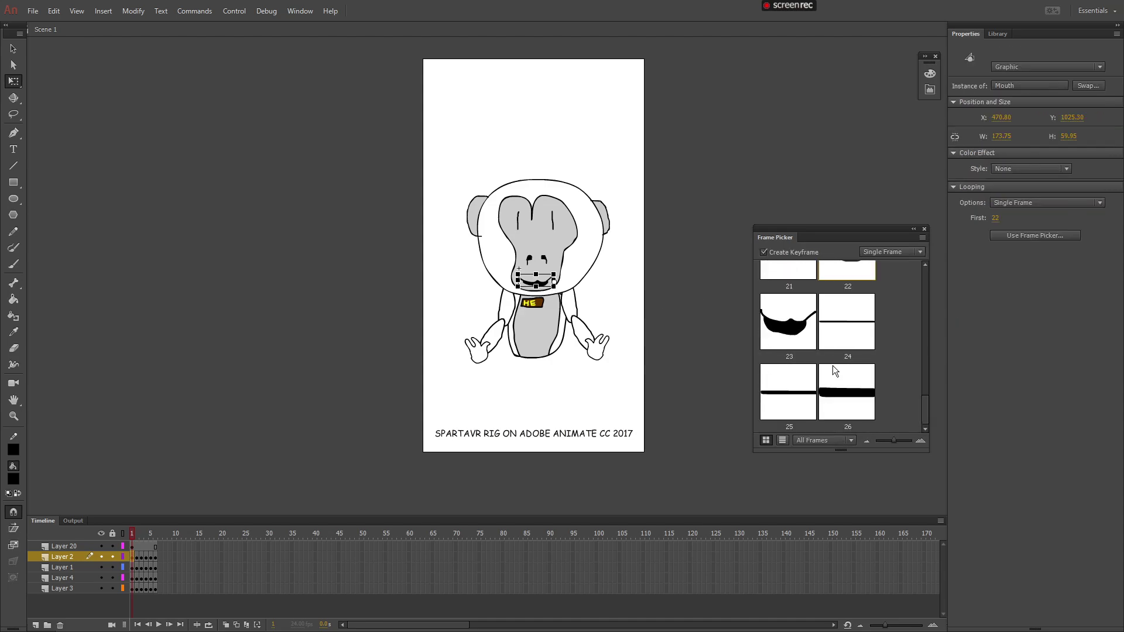
left_click(781, 317)
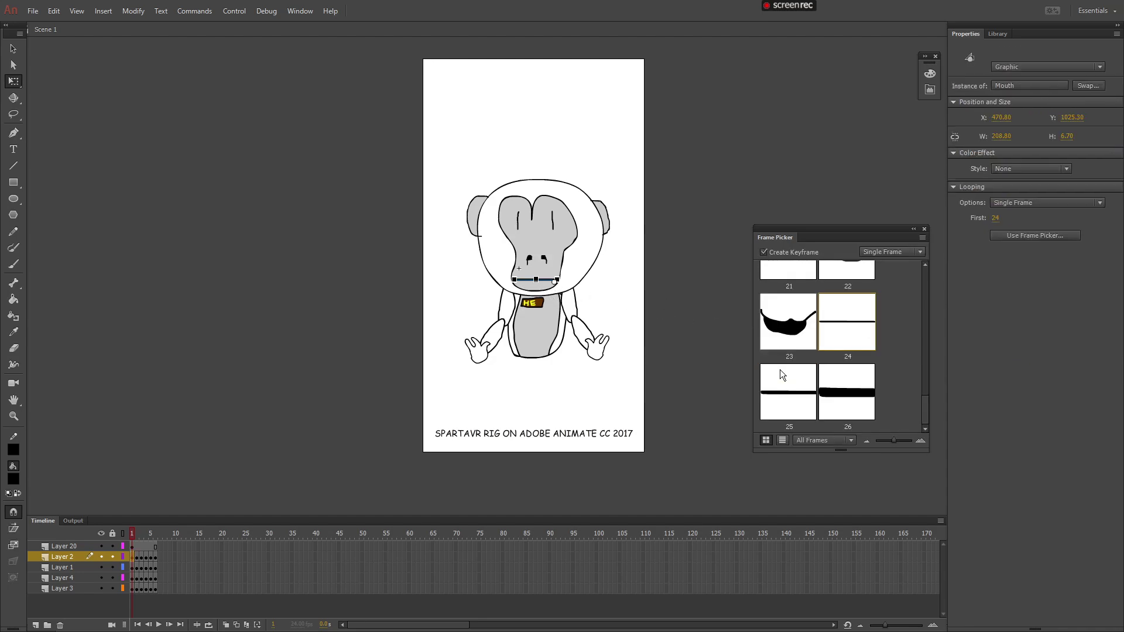
left_click(530, 280)
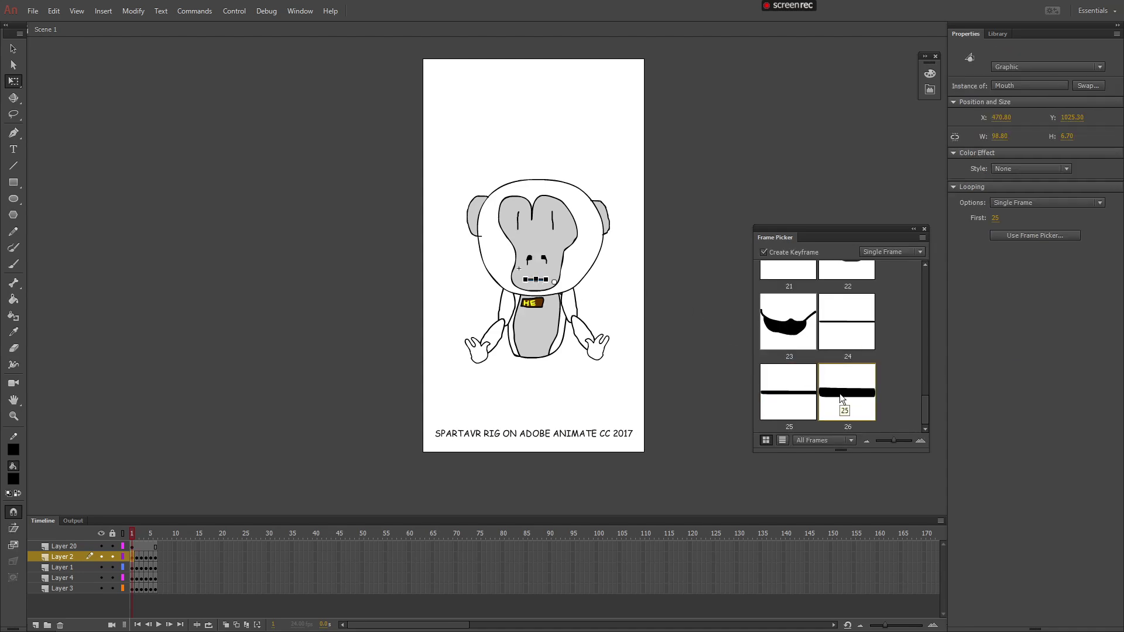
left_click(708, 352)
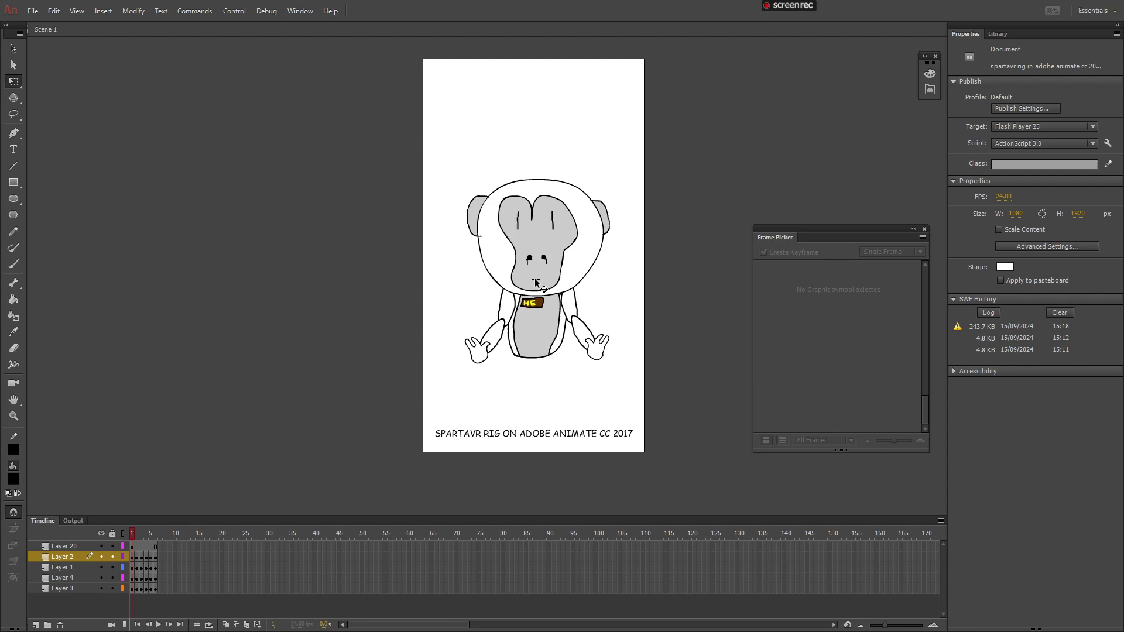
Return the mouth symbol to frame 1, the plain curved smile, and view it without the selection
left_click(535, 279)
scroll(794, 307, "up", 10)
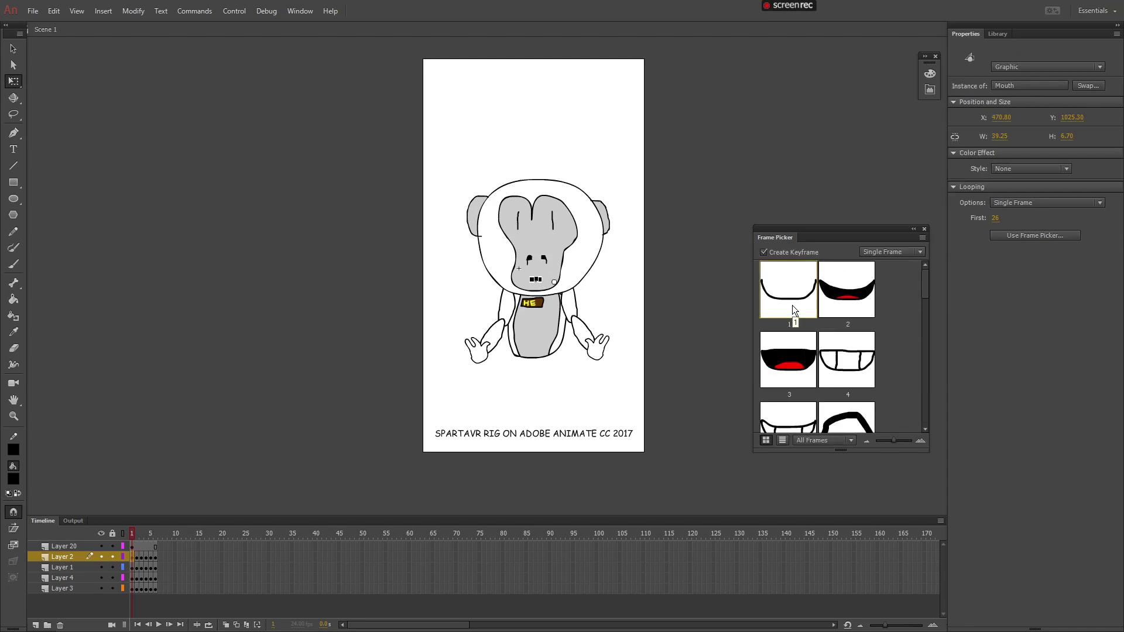
left_click(792, 305)
left_click(682, 252)
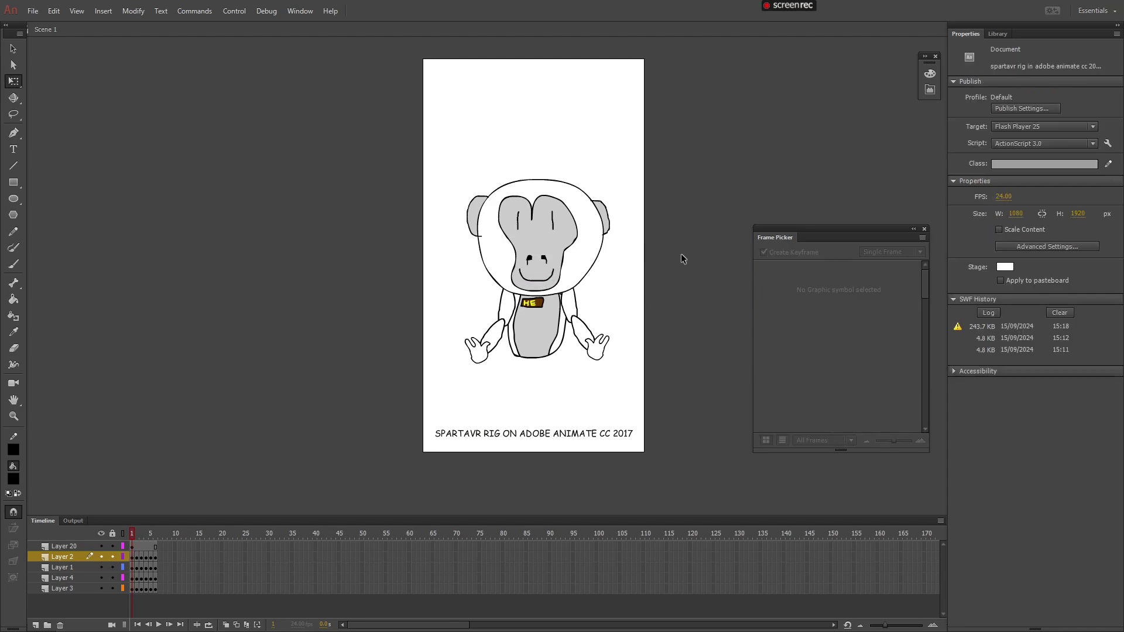
Switch the body symbol through its blank, HE and SHE frames, ending on frame 4 with the THEY badge
left_click(542, 319)
left_click(788, 275)
left_click(832, 292)
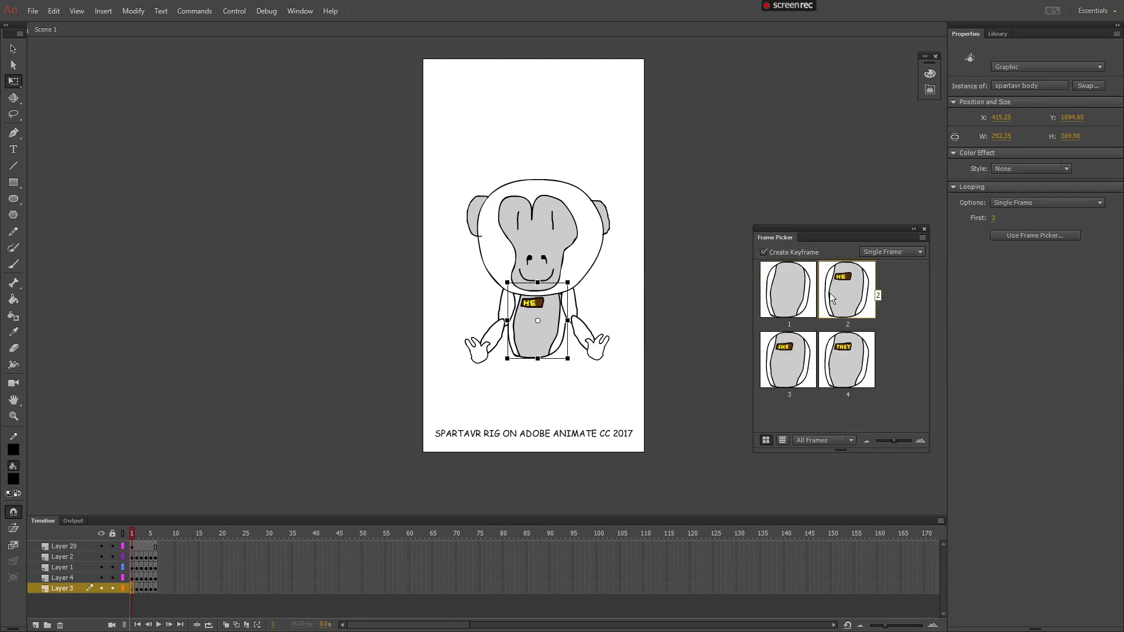
left_click(791, 293)
left_click(783, 357)
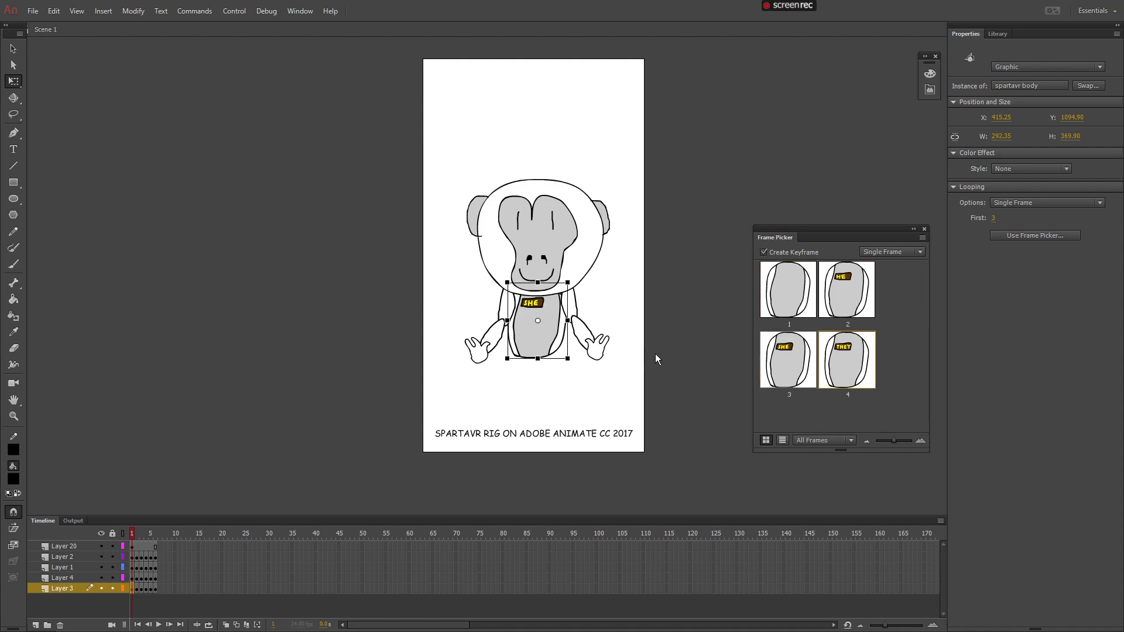
left_click(849, 357)
Set the hand on the left of the character to frame 2 and then to frame 3, the half-closed hand
left_click(480, 351)
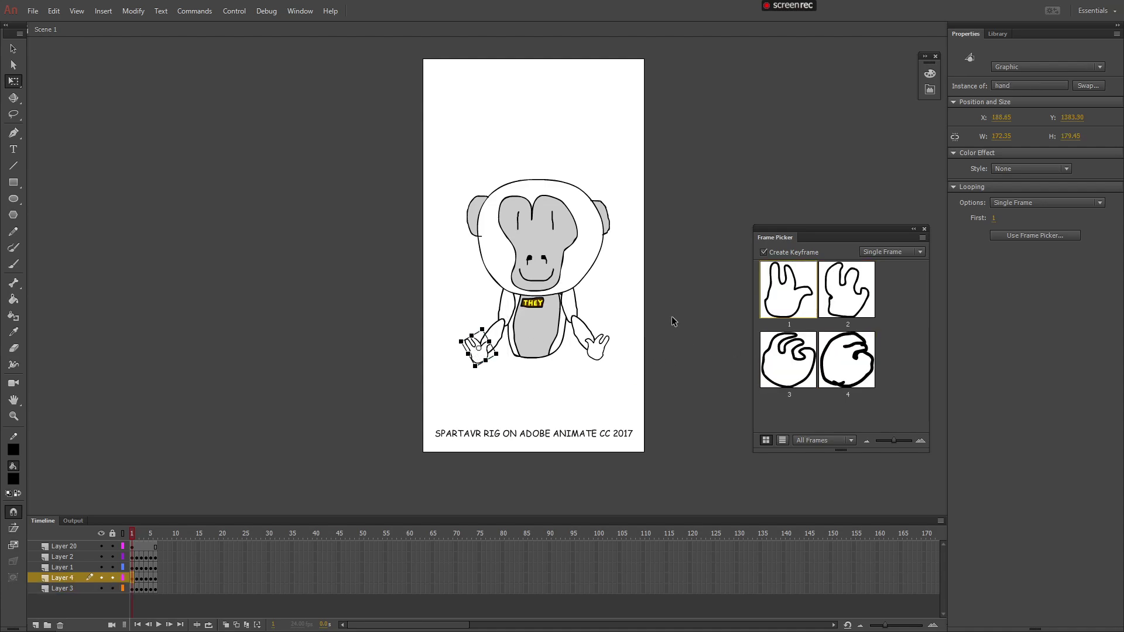
left_click(838, 299)
left_click(500, 350)
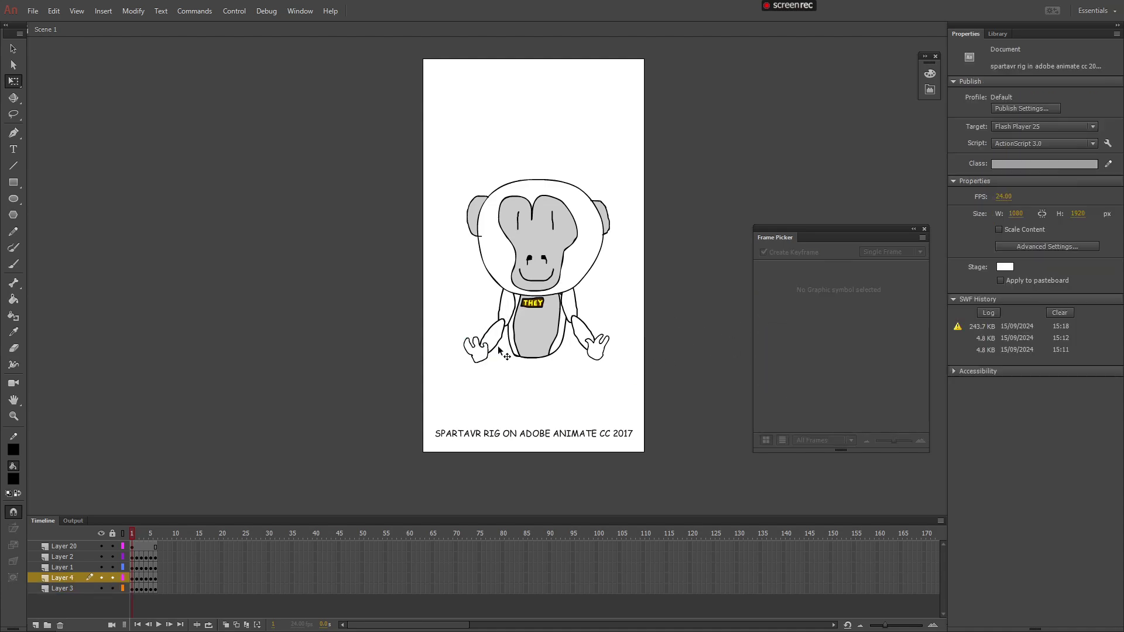
left_click(482, 351)
left_click(767, 349)
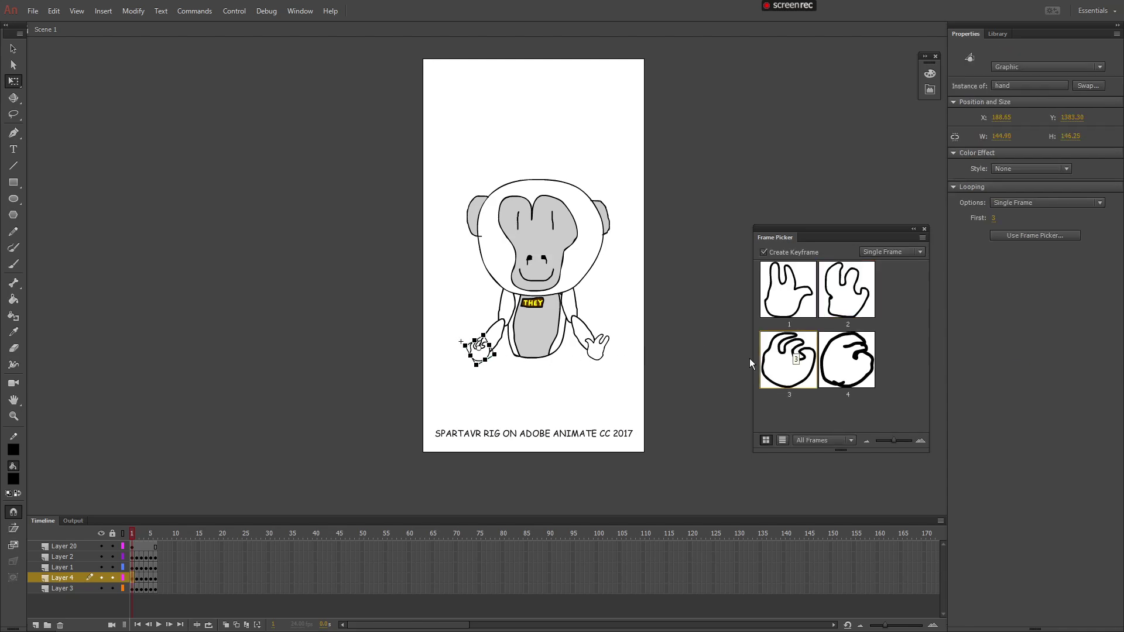
left_click(651, 380)
Set the hand on the left to frame 4, the closed fist, and then back to frame 1, the open hand
left_click(481, 350)
left_click(847, 360)
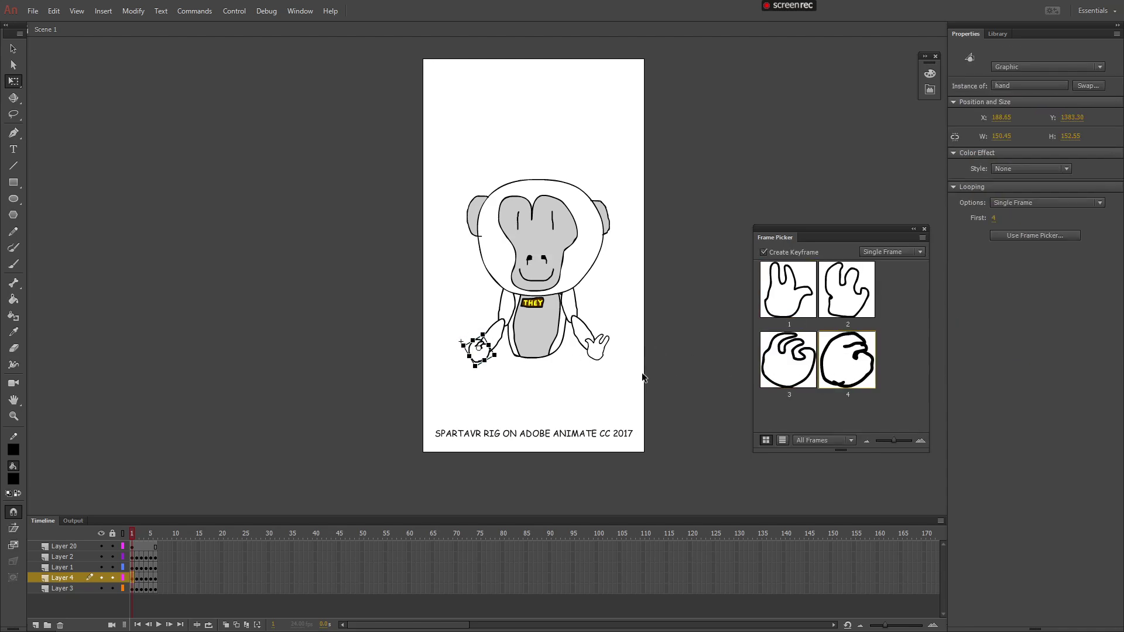
left_click(642, 372)
left_click(479, 351)
left_click(789, 290)
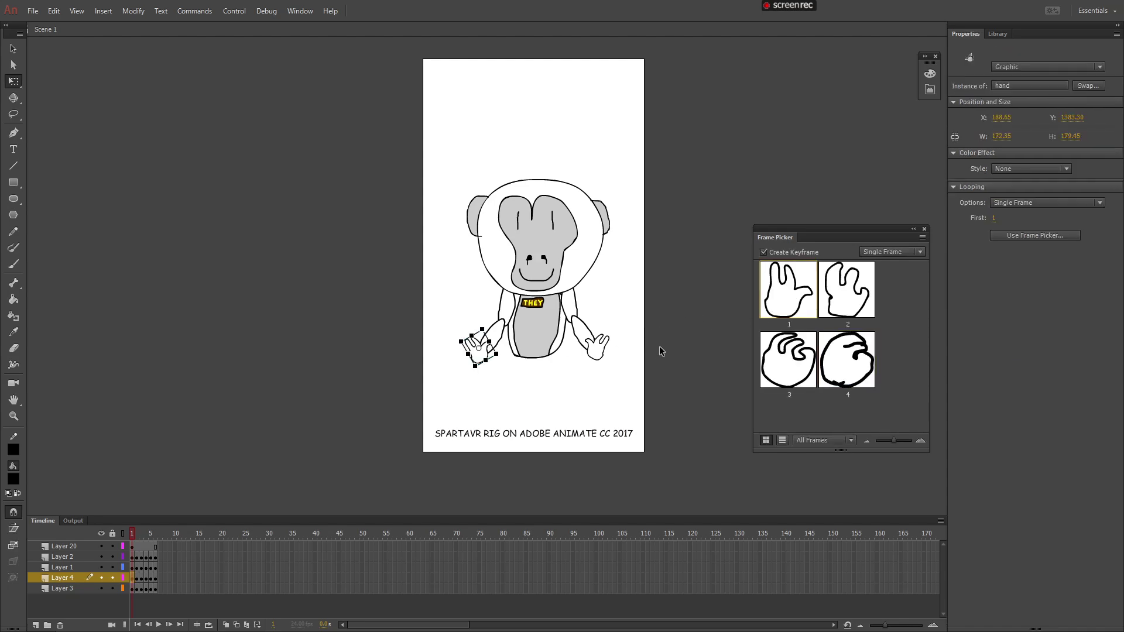
Set the hand on the right of the character to frame 2 and then to frame 3, the half-closed hand
left_click(596, 347)
left_click(848, 290)
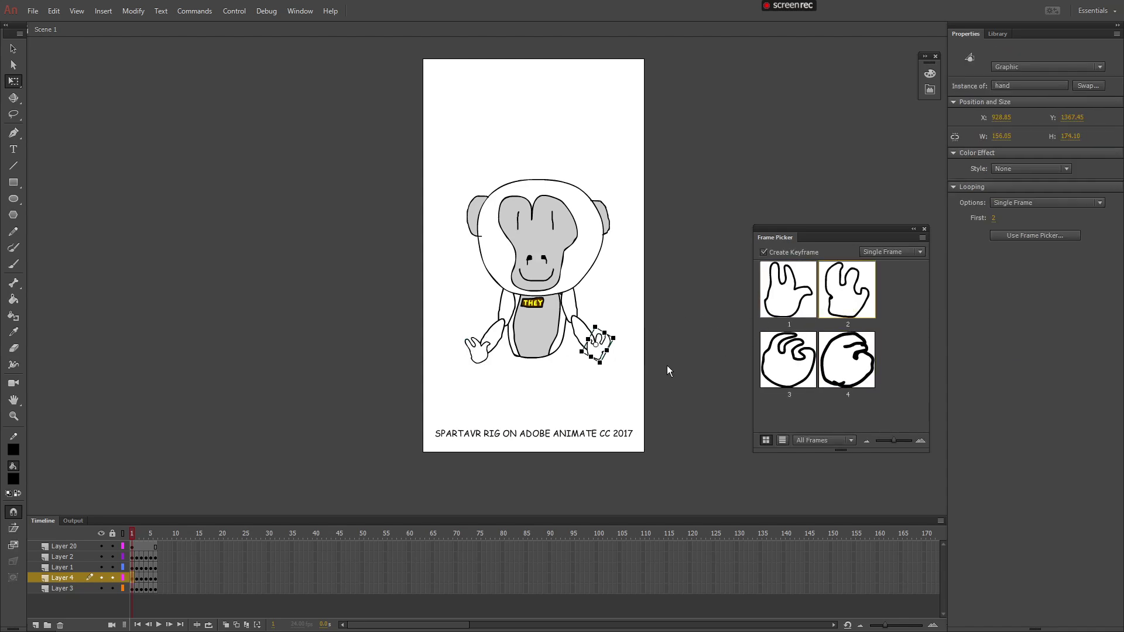
left_click(669, 370)
left_click(596, 346)
left_click(788, 360)
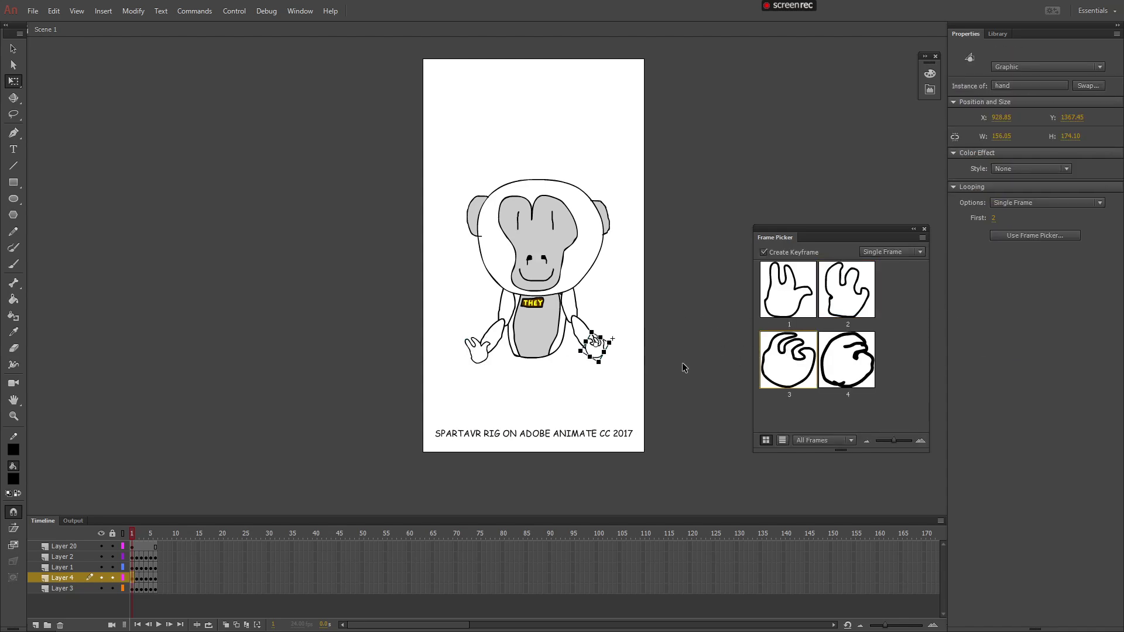
left_click(653, 368)
Set the hand on the right to frame 4, the closed fist, and then back to frame 1, the open hand
left_click(602, 356)
left_click(830, 366)
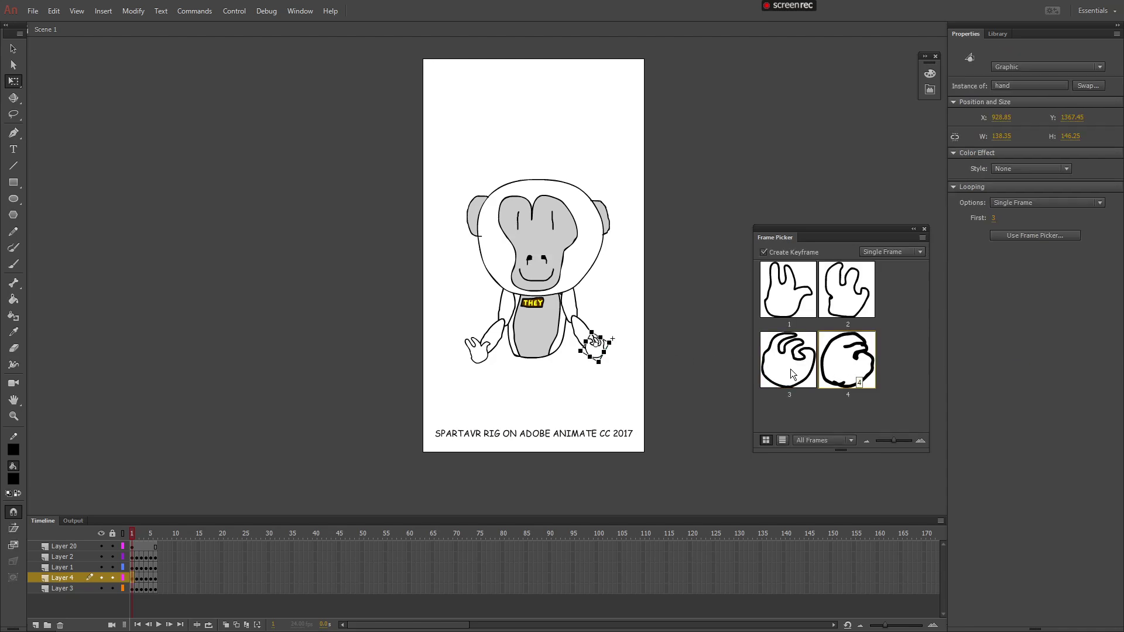
left_click(687, 367)
left_click(605, 357)
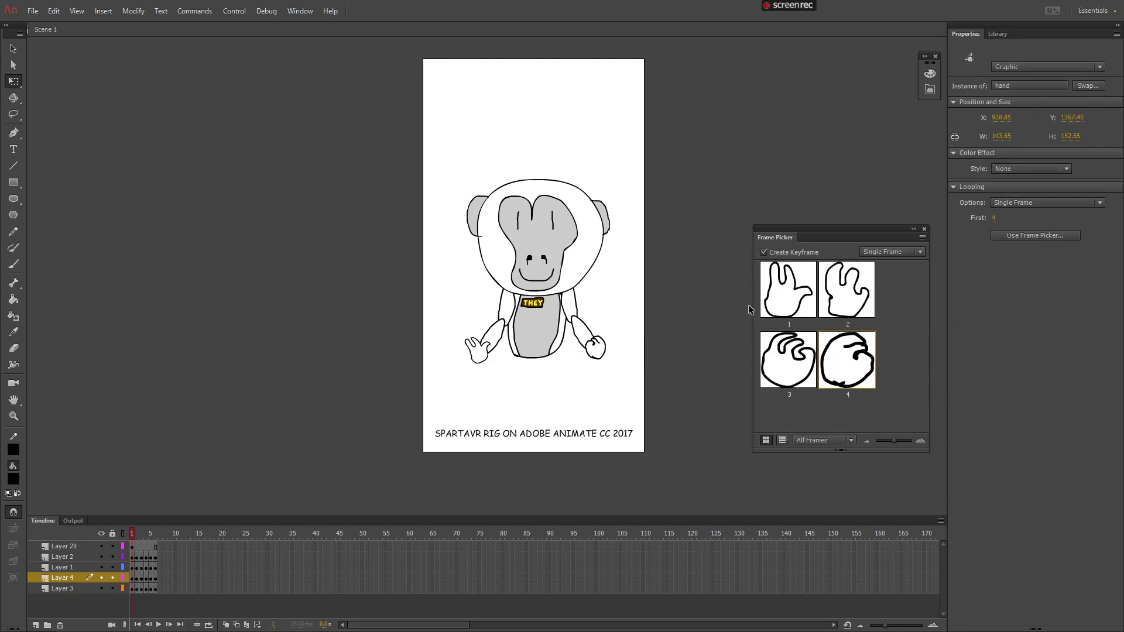
left_click(790, 276)
left_click(692, 265)
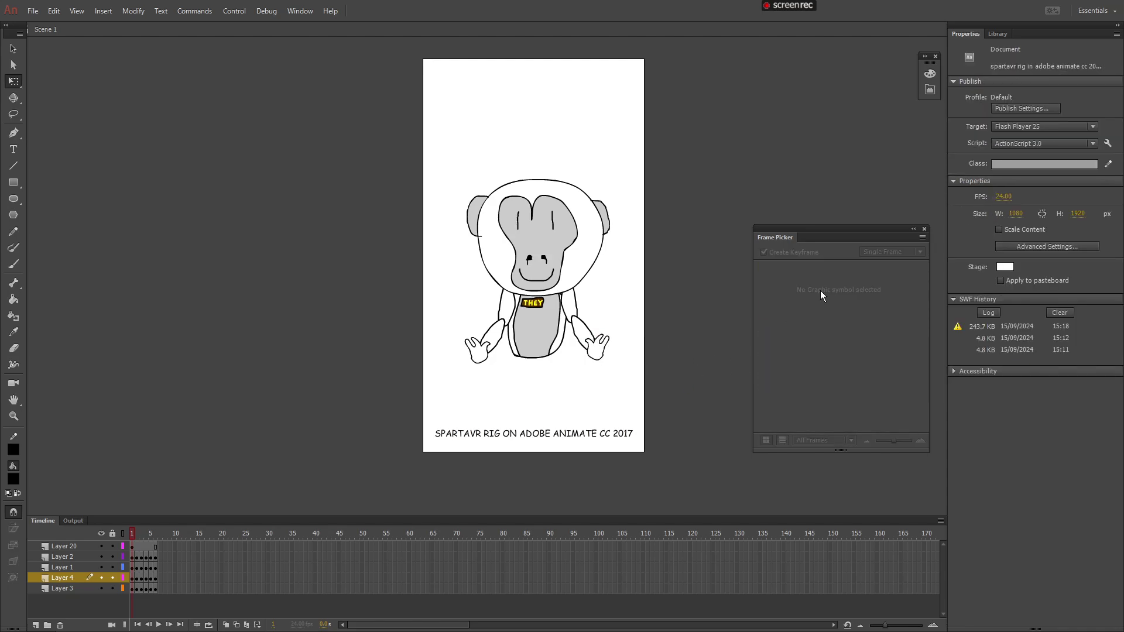